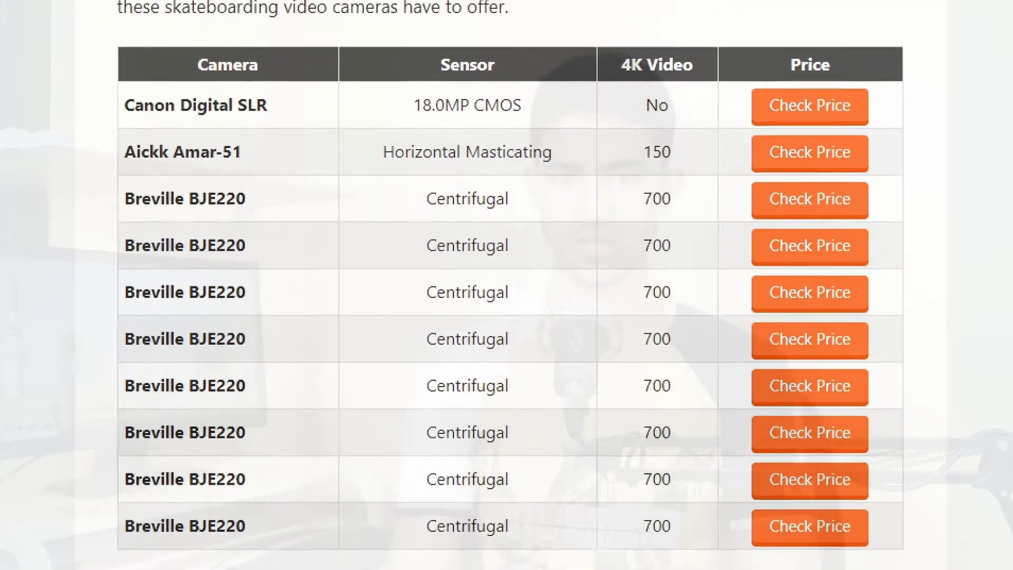
- Look through the sample camera article, from the comparison table through the Canon Digital SLR review
{"action": "scroll", "coordinate": [507, 285], "scroll_direction": "down", "scroll_amount": 3}
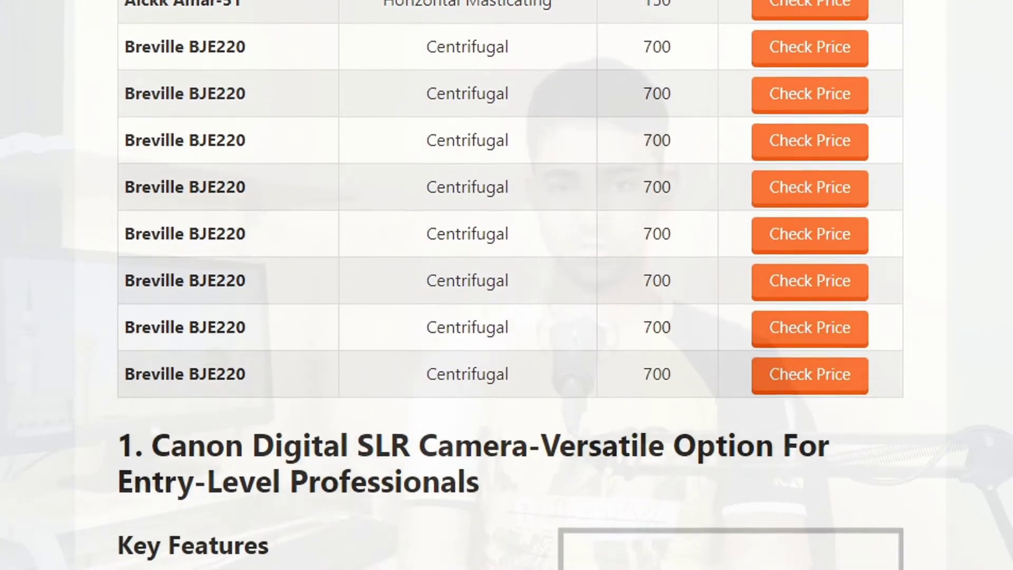
{"action": "scroll", "coordinate": [506, 284], "scroll_direction": "down", "scroll_amount": 5}
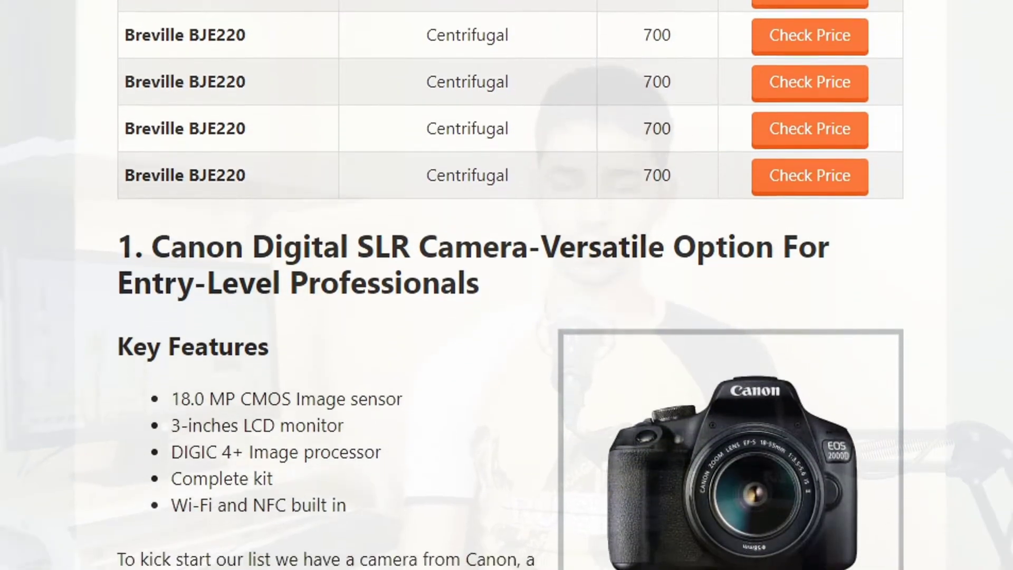
{"action": "scroll", "coordinate": [506, 285], "scroll_direction": "down", "scroll_amount": 6}
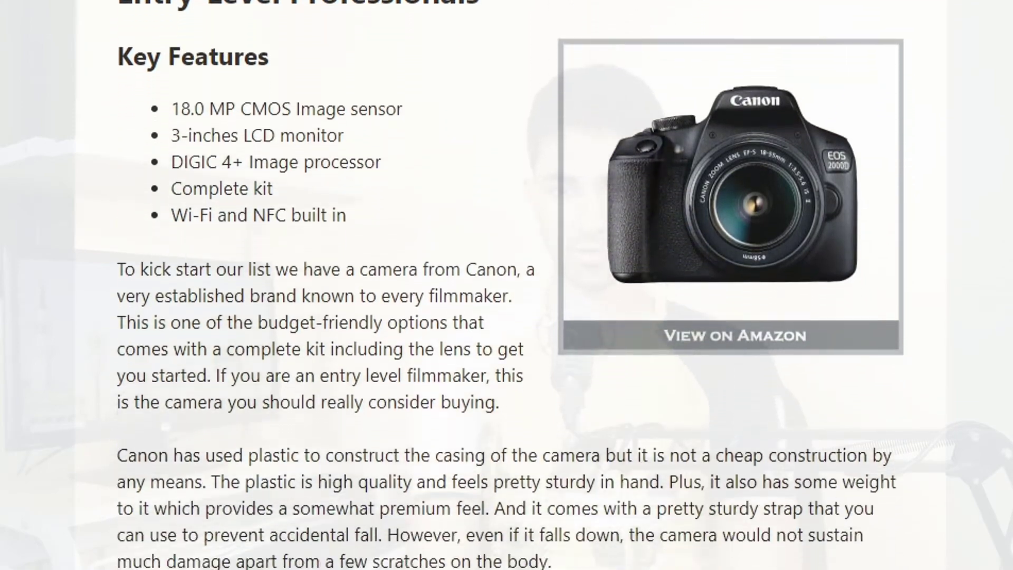
{"action": "scroll", "coordinate": [507, 285], "scroll_direction": "down", "scroll_amount": 6}
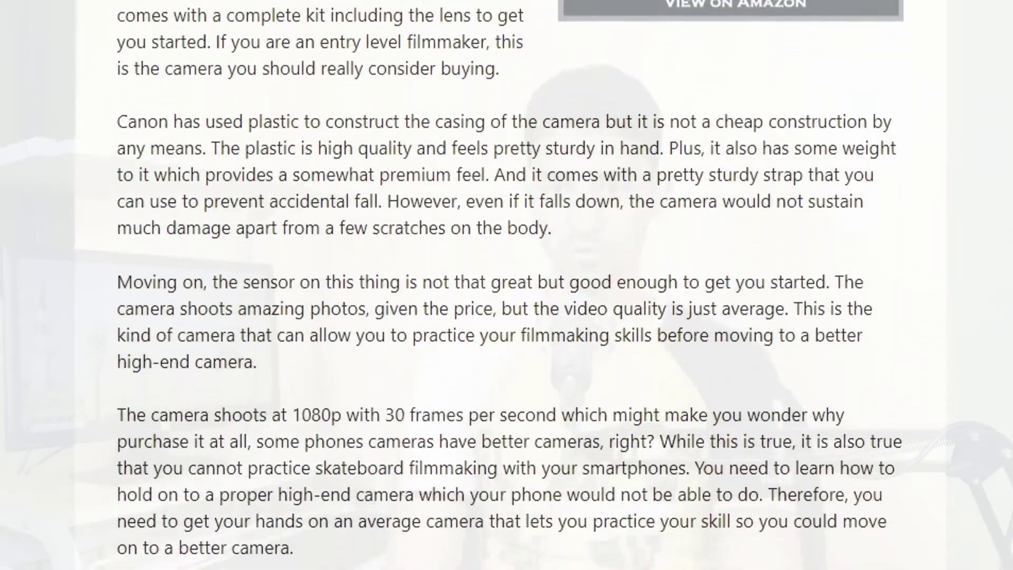
{"action": "scroll", "coordinate": [506, 285], "scroll_direction": "down", "scroll_amount": 6}
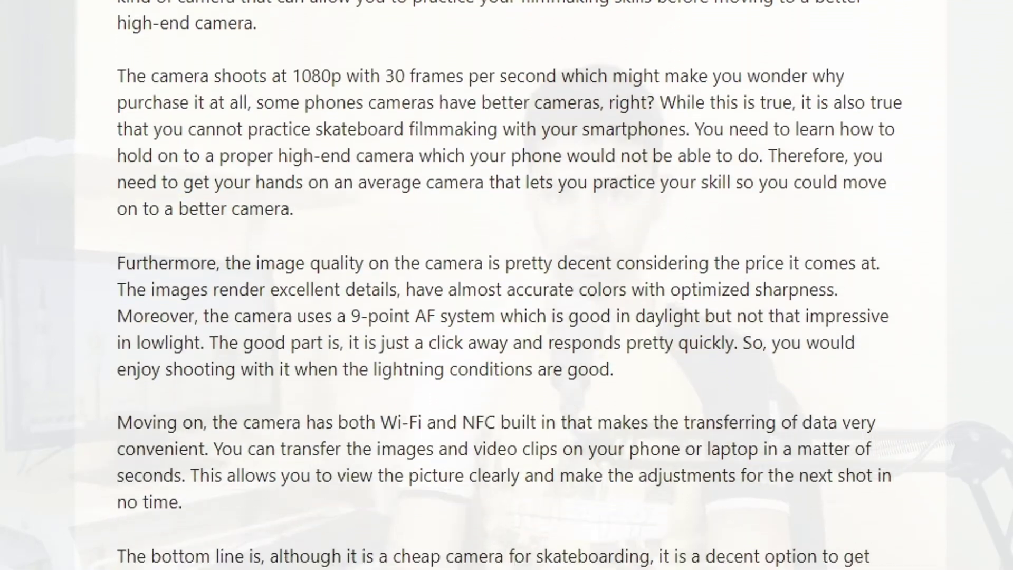
{"action": "scroll", "coordinate": [507, 285], "scroll_direction": "down", "scroll_amount": 6}
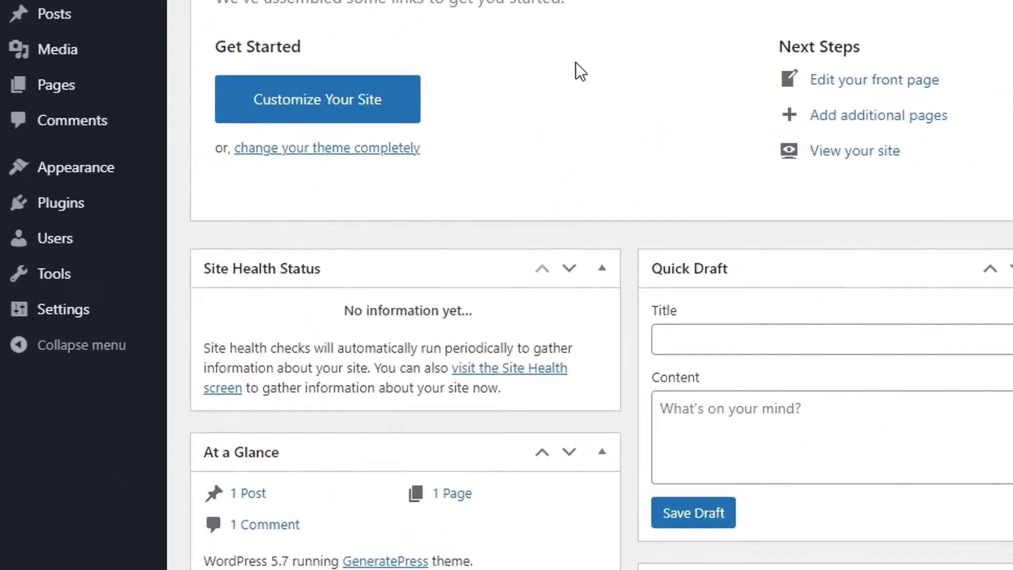
- Activate all installed plugins in bulk: i2 Pros & Cons, NicheTable, Rank Math SEO, Shortcodes Ultimate and WPS Hide Login
{"action": "mouse_move", "coordinate": [110, 197]}
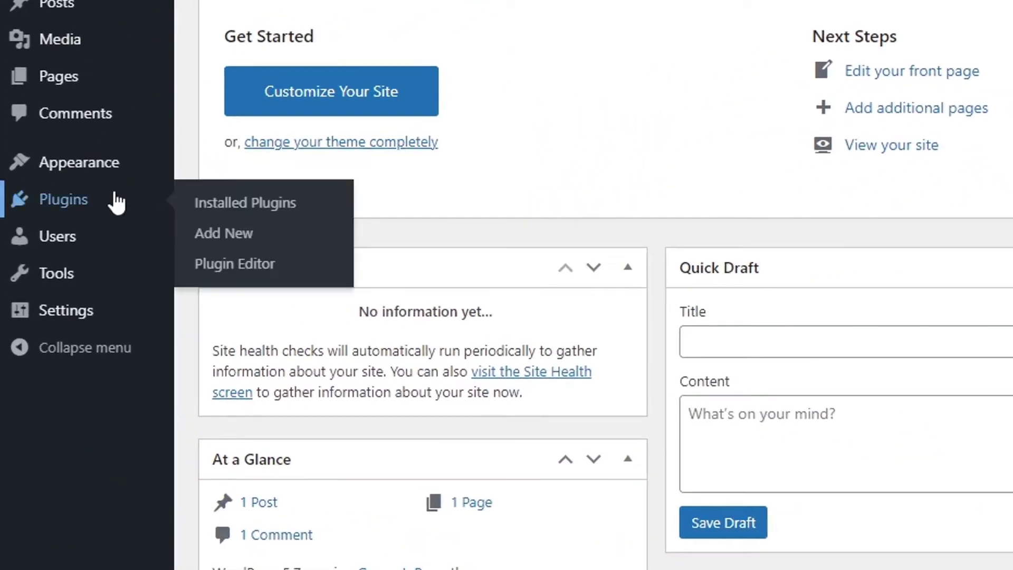
{"action": "left_click", "coordinate": [257, 200]}
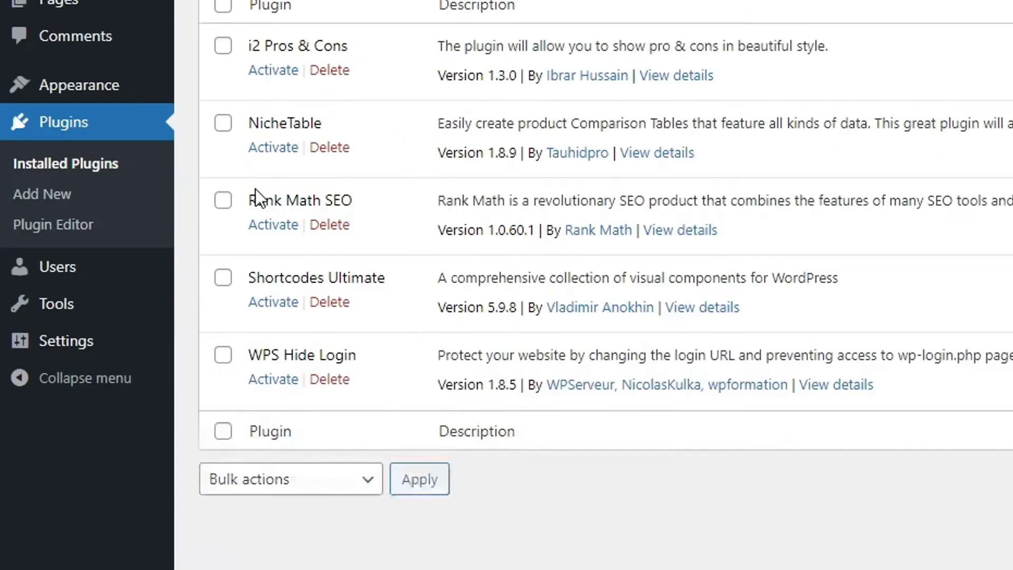
{"action": "scroll", "coordinate": [255, 211], "scroll_direction": "up", "scroll_amount": 3}
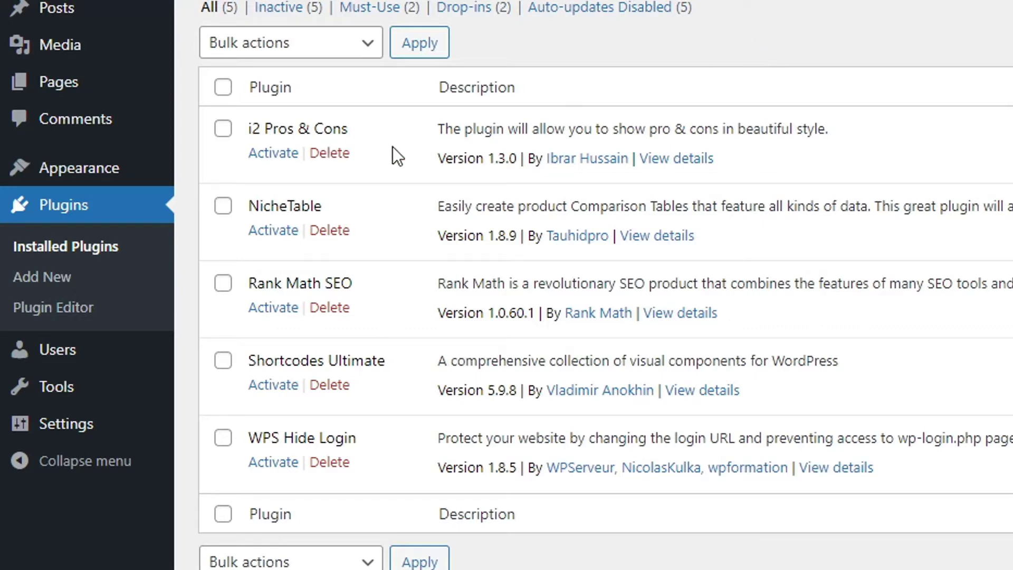
{"action": "left_click", "coordinate": [223, 87]}
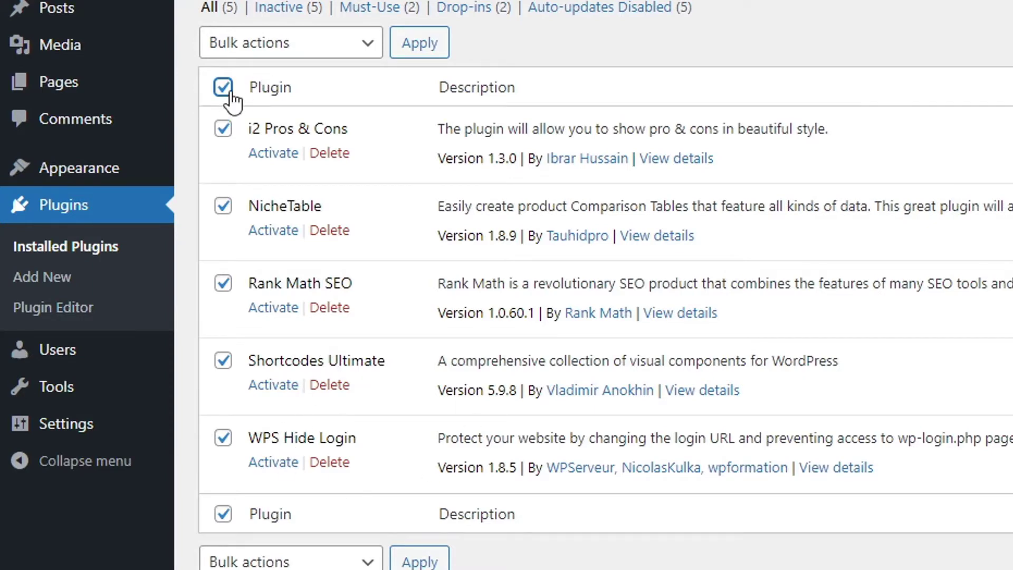
{"action": "left_click", "coordinate": [258, 43]}
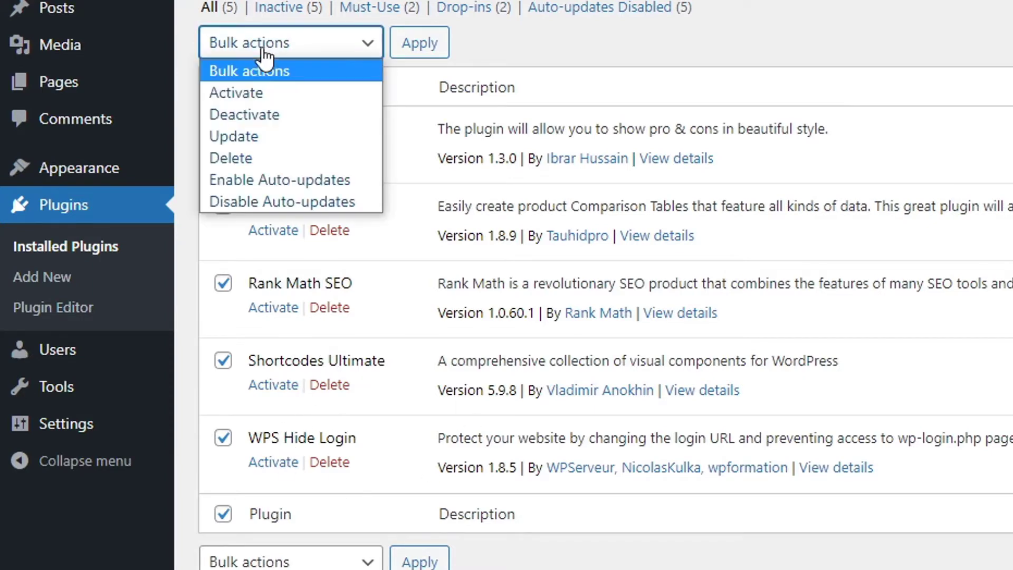
{"action": "left_click", "coordinate": [273, 99]}
{"action": "left_click", "coordinate": [436, 41]}
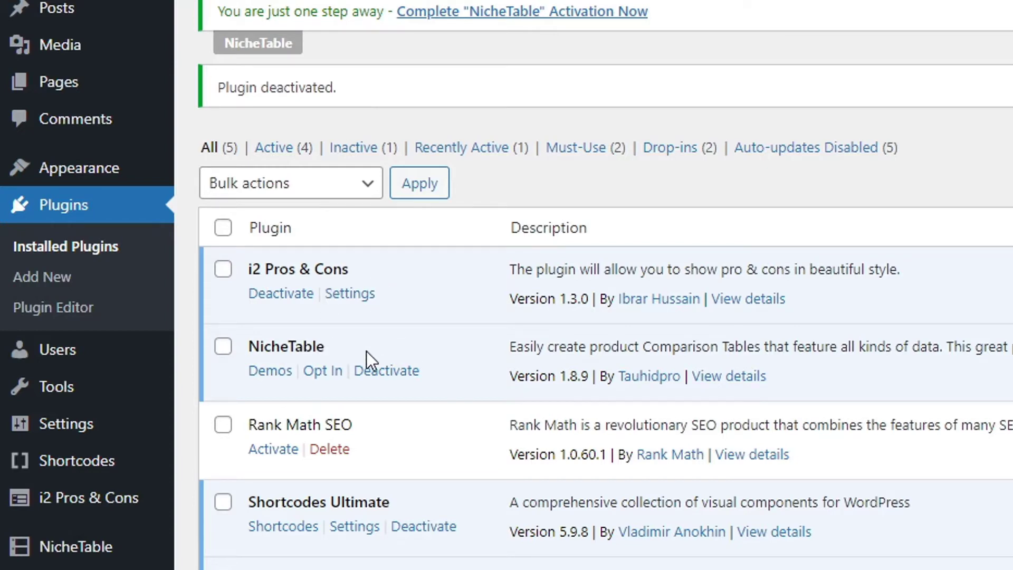
- Create a new post and dismiss the block editor's welcome guide
{"action": "scroll", "coordinate": [369, 528], "scroll_direction": "up", "scroll_amount": 3}
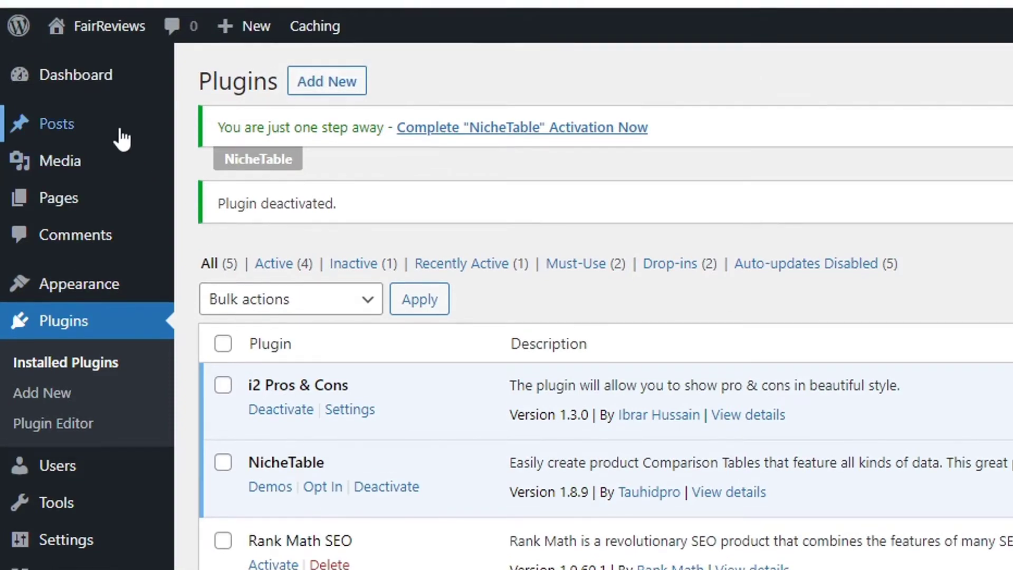
{"action": "mouse_move", "coordinate": [126, 136]}
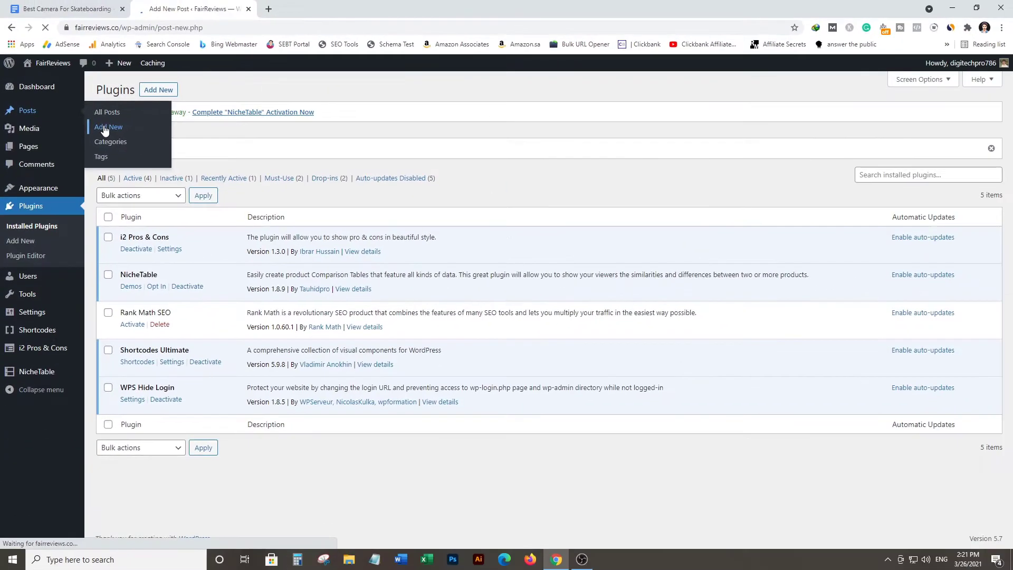
{"action": "left_click", "coordinate": [217, 159]}
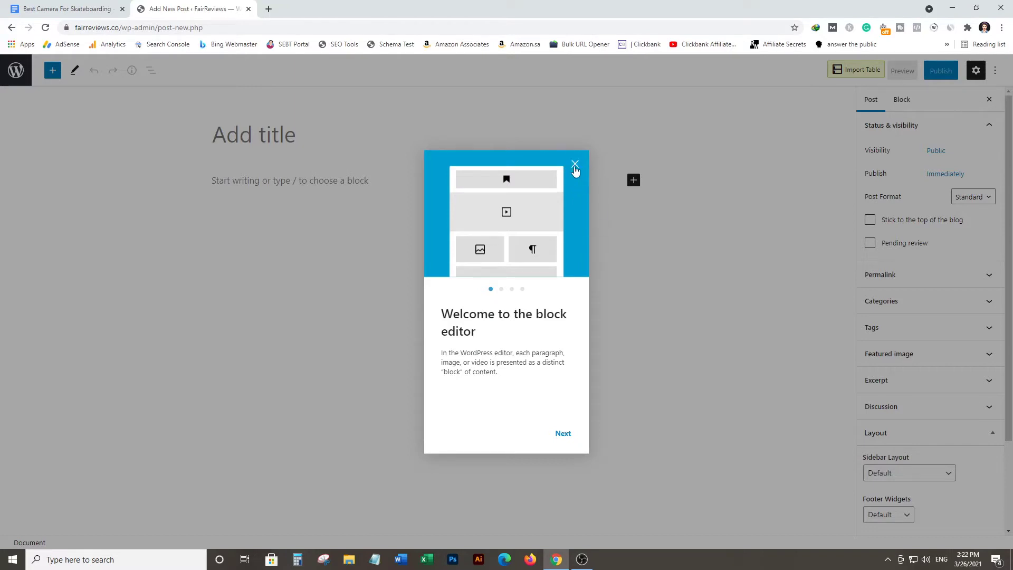
{"action": "left_click", "coordinate": [576, 164]}
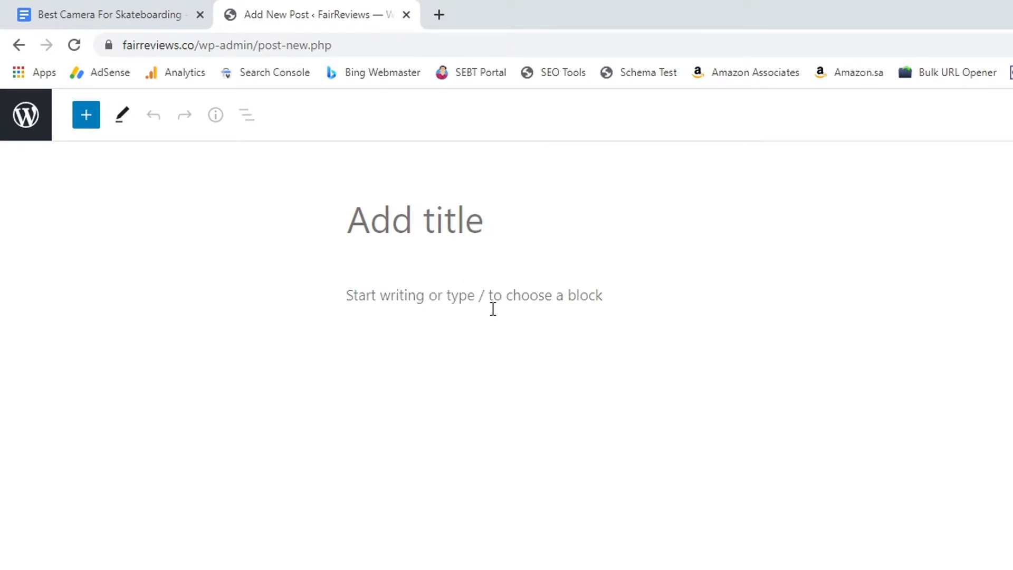
- Copy the entire "Best Camera For Skateboarding" document from Google Docs and paste it into the body of the new WordPress post
{"action": "left_click", "coordinate": [110, 7]}
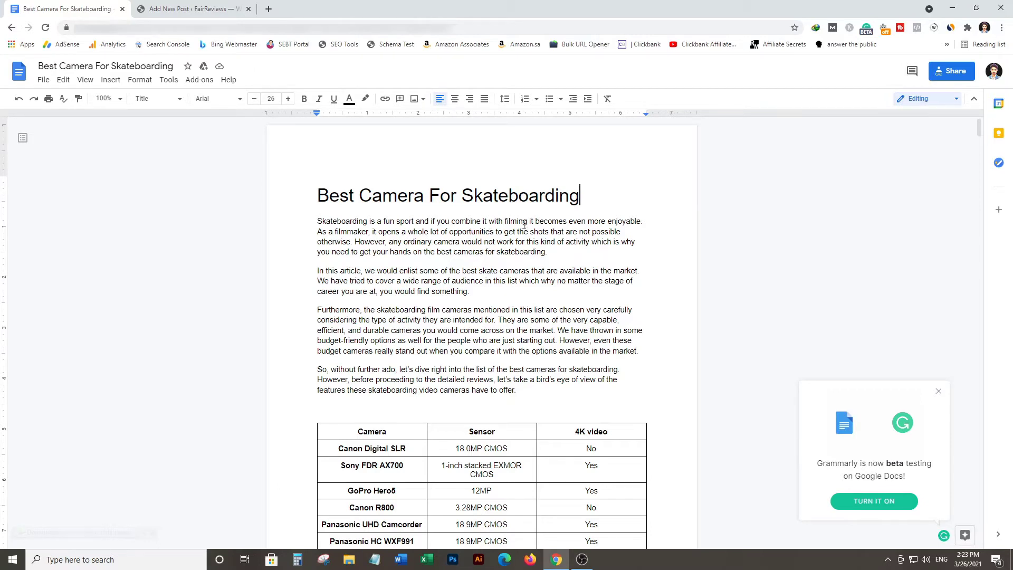
{"action": "key", "text": "ctrl+a"}
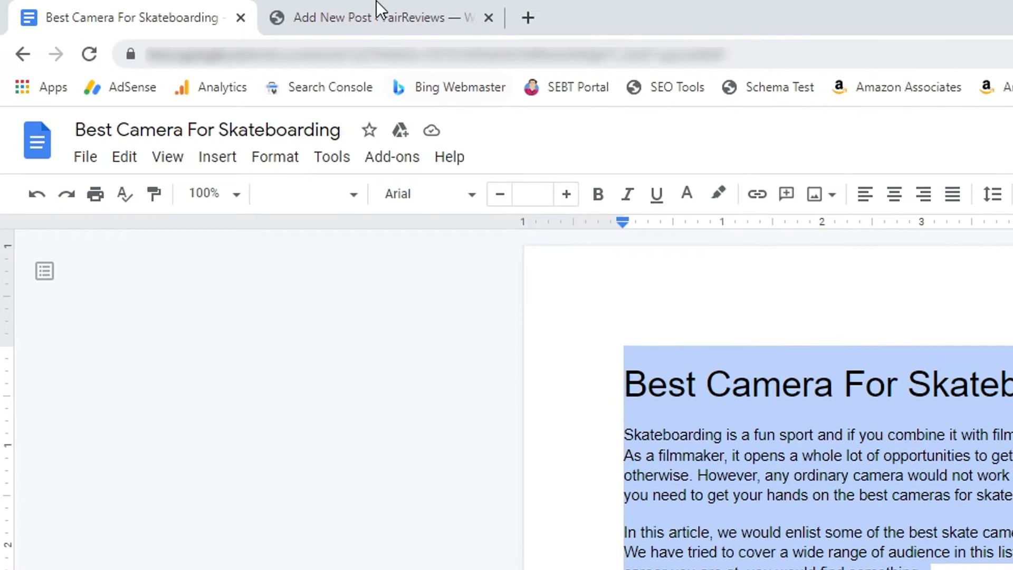
{"action": "left_click", "coordinate": [380, 8]}
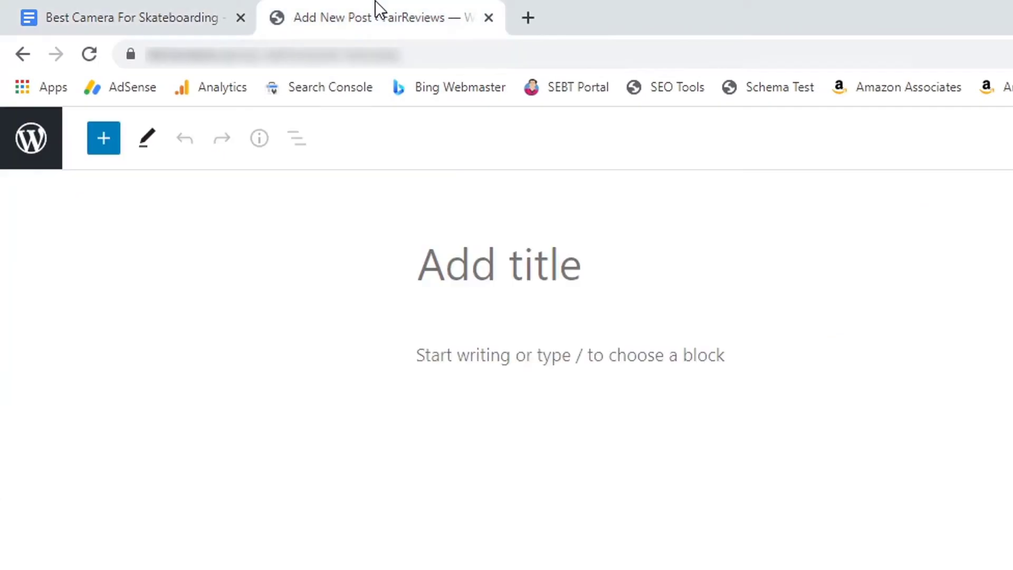
{"action": "left_click", "coordinate": [525, 352]}
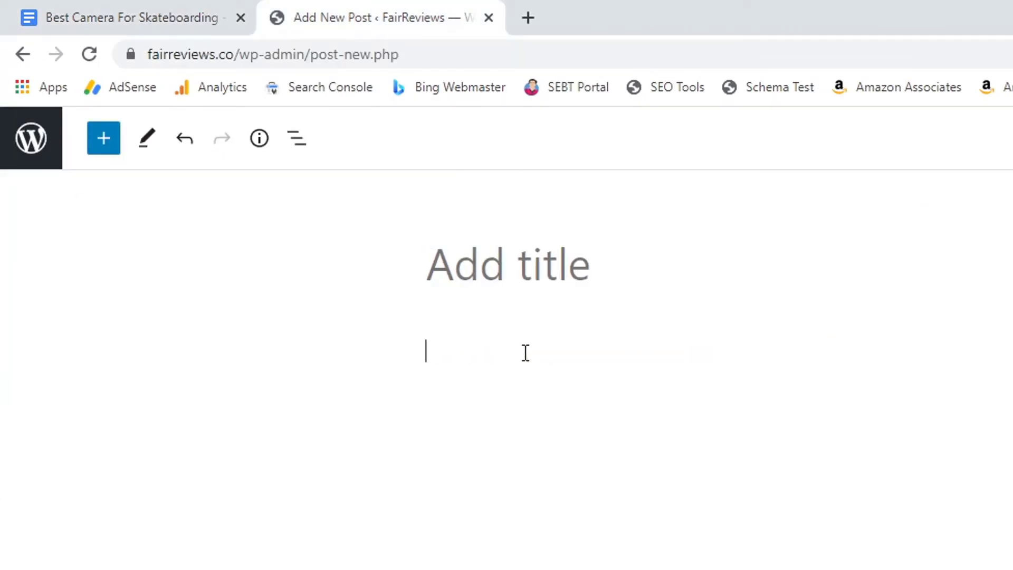
{"action": "key", "text": "ctrl+v"}
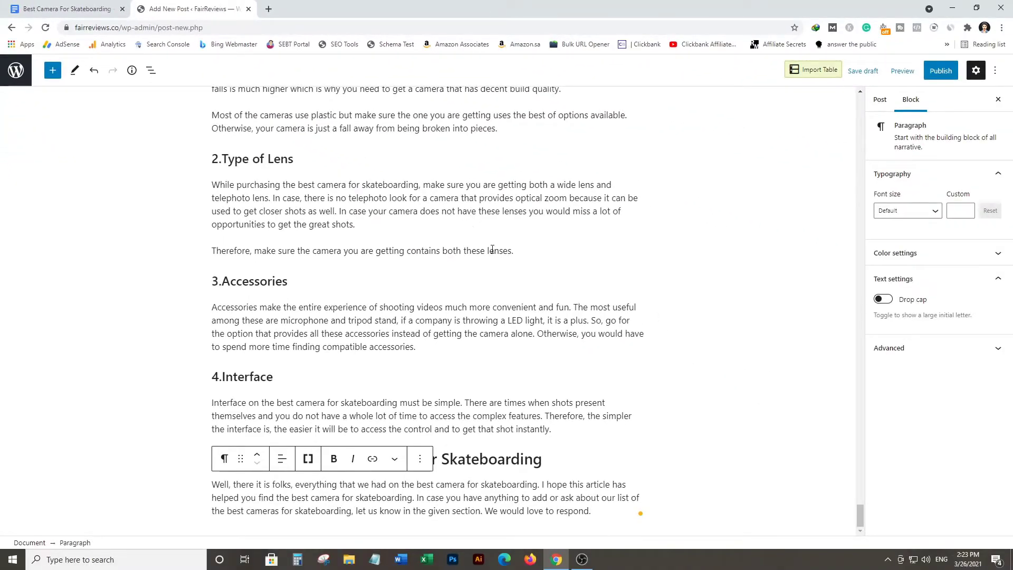
- Review the headings, lists and formatting of the pasted article in its last product reviews and buyer guide
{"action": "scroll", "coordinate": [485, 301], "scroll_direction": "up", "scroll_amount": 2}
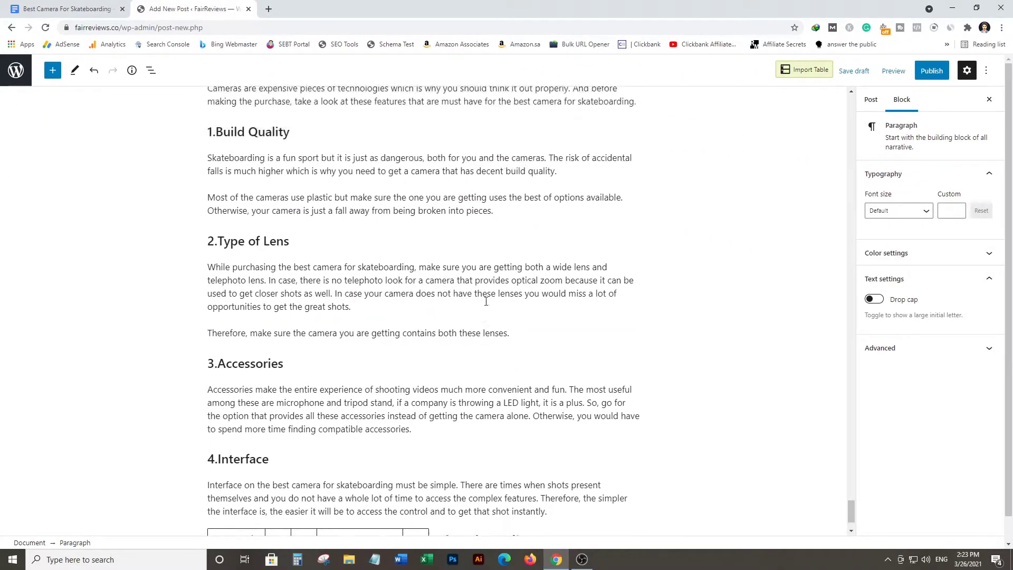
{"action": "scroll", "coordinate": [486, 301], "scroll_direction": "up", "scroll_amount": 3}
{"action": "scroll", "coordinate": [486, 298], "scroll_direction": "up", "scroll_amount": 4}
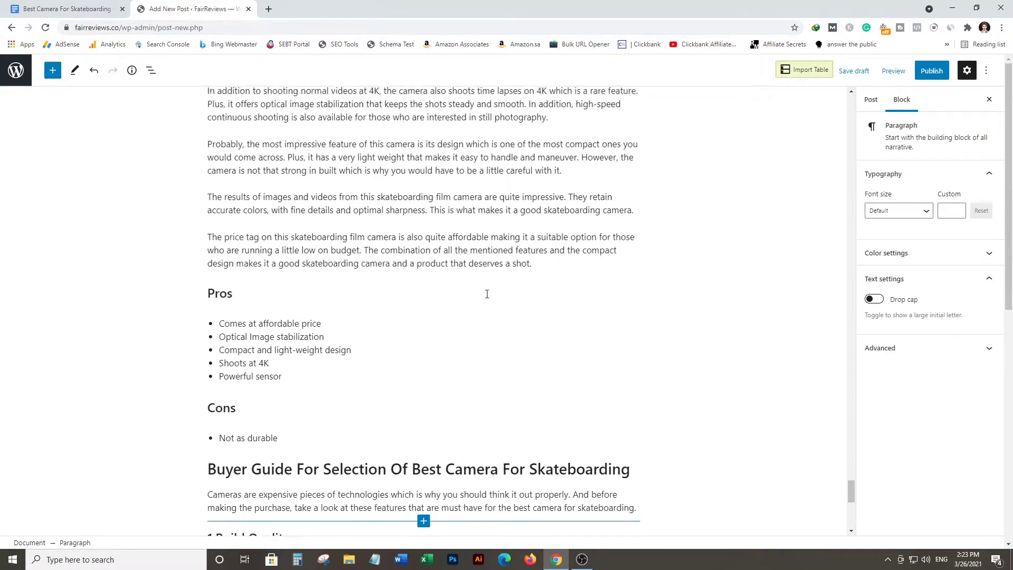
{"action": "scroll", "coordinate": [487, 294], "scroll_direction": "up", "scroll_amount": 15}
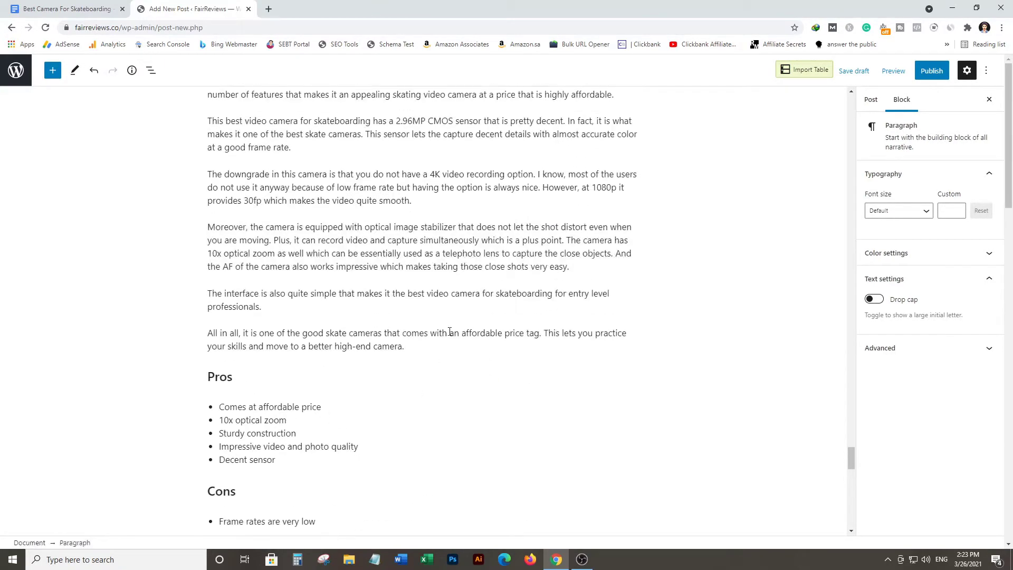
{"action": "scroll", "coordinate": [450, 330], "scroll_direction": "up", "scroll_amount": 6}
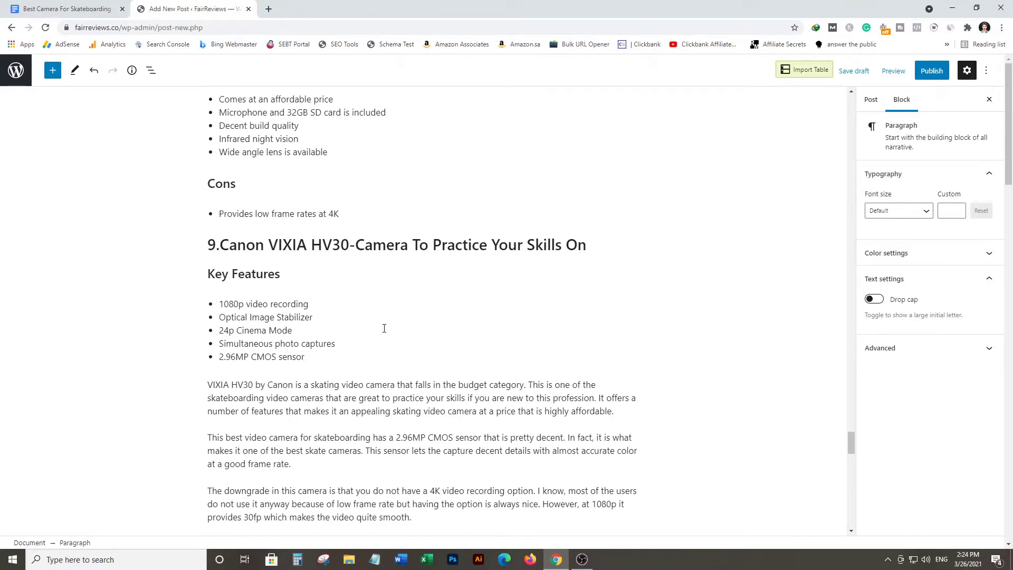
{"action": "scroll", "coordinate": [384, 328], "scroll_direction": "down", "scroll_amount": 11}
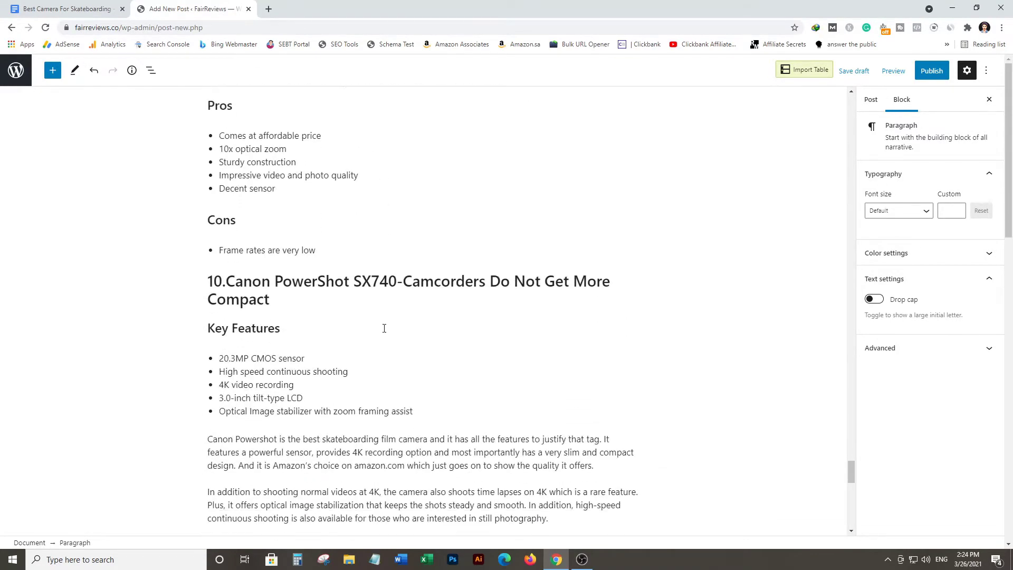
{"action": "scroll", "coordinate": [384, 328], "scroll_direction": "down", "scroll_amount": 15}
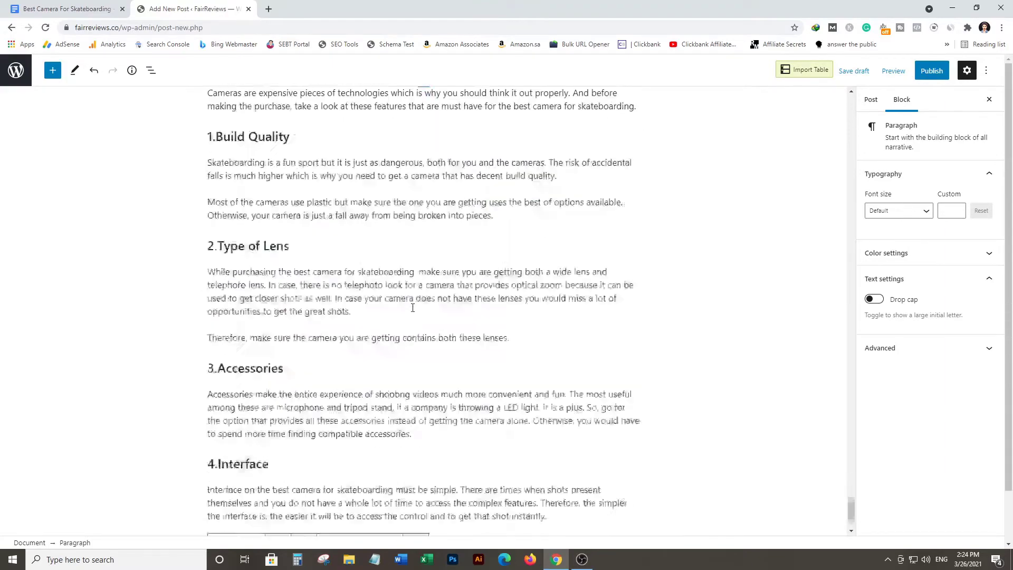
{"action": "scroll", "coordinate": [413, 308], "scroll_direction": "down", "scroll_amount": 2}
{"action": "scroll", "coordinate": [570, 350], "scroll_direction": "up", "scroll_amount": 7}
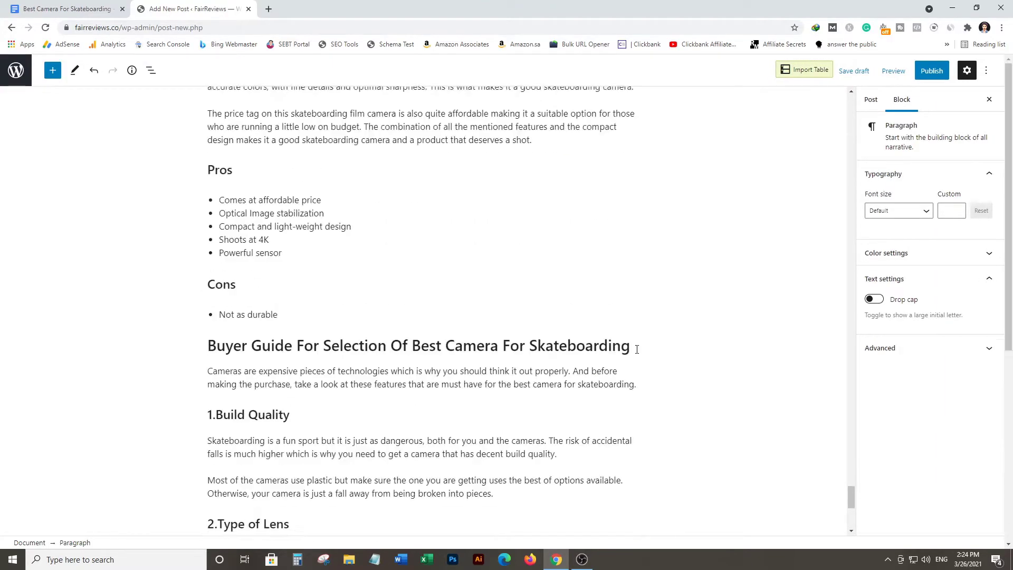
- Move the "Best Camera For Skateboarding" line from the start of the post body into the post title
{"action": "left_click_drag", "start_coordinate": [853, 506], "coordinate": [851, 104]}
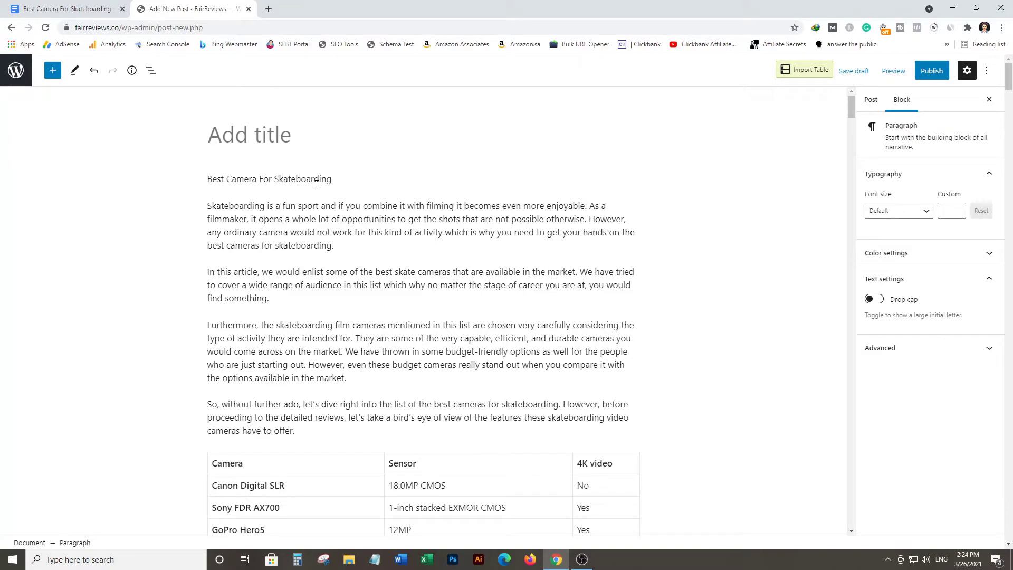
{"action": "triple_click", "coordinate": [281, 180]}
{"action": "key", "text": "ctrl+c"}
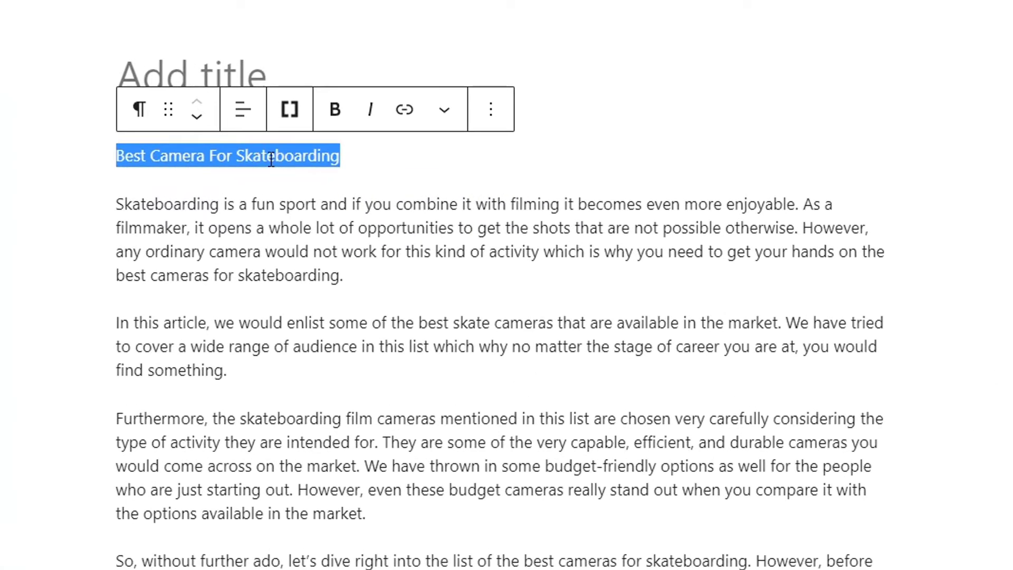
{"action": "key", "text": "BackSpace"}
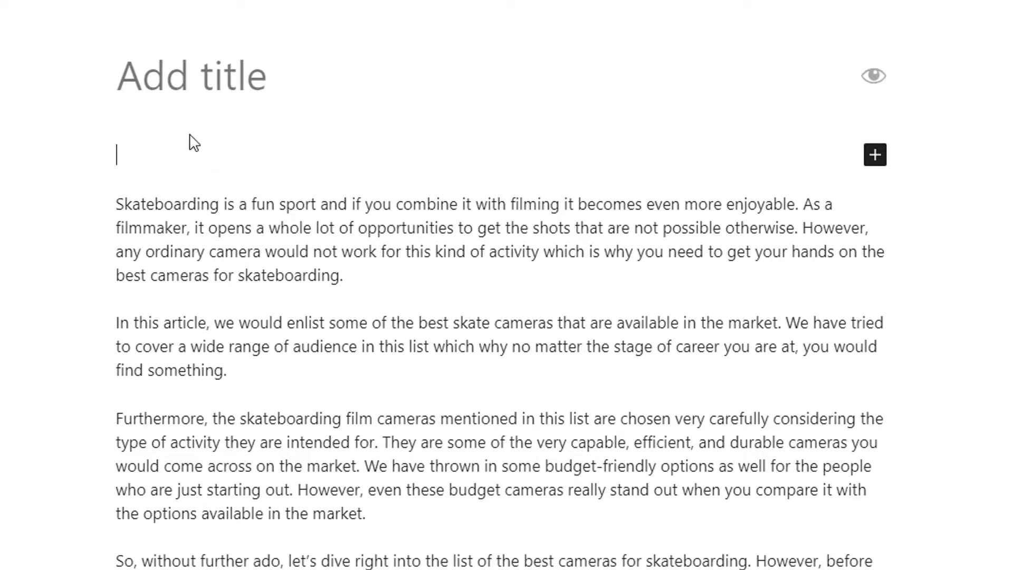
{"action": "left_click", "coordinate": [196, 82]}
{"action": "key", "text": "ctrl+v"}
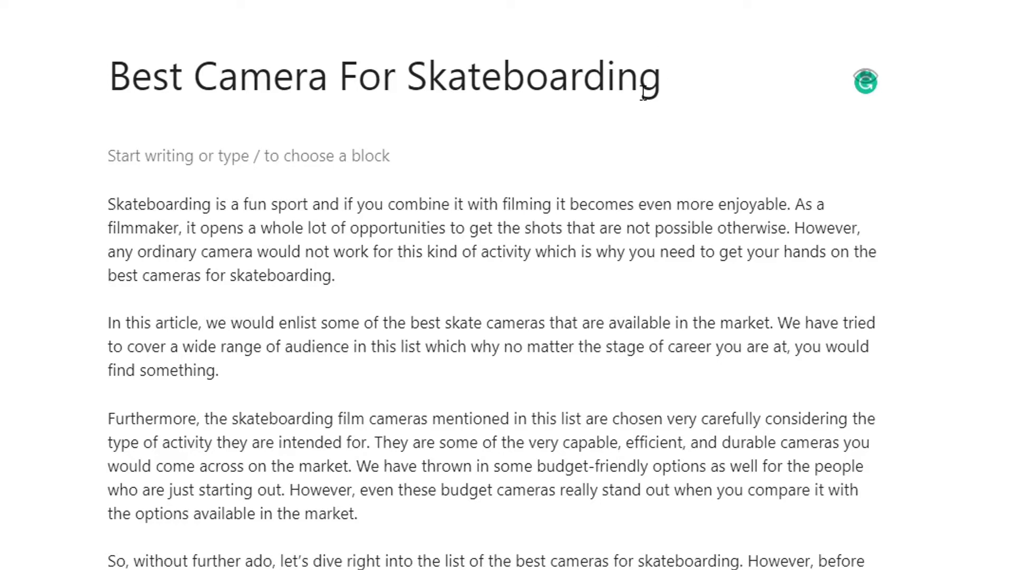
- Append "| Buying Guide" to the end of the post title
{"action": "left_click_drag", "start_coordinate": [573, 79], "coordinate": [273, 66]}
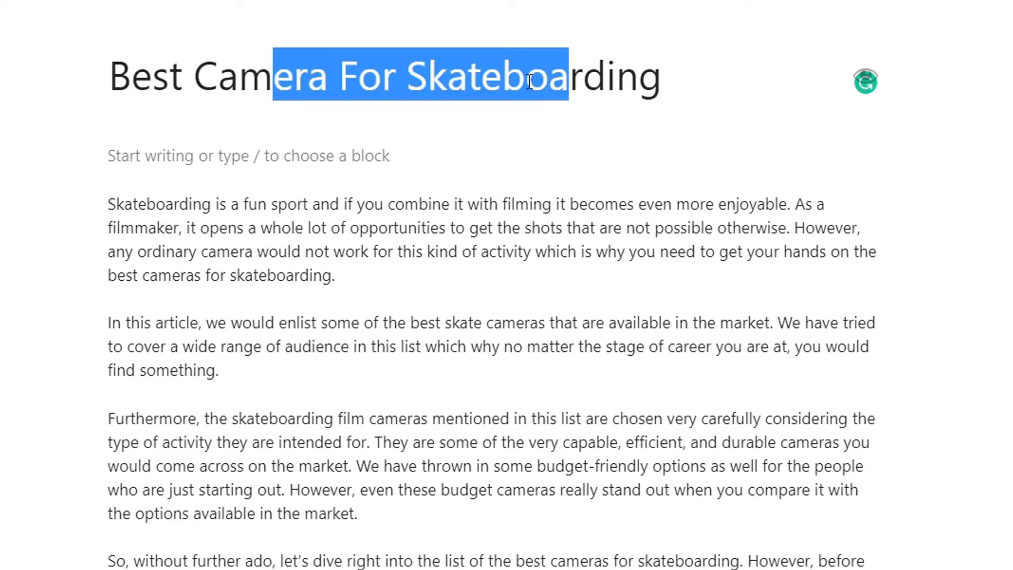
{"action": "left_click", "coordinate": [662, 82]}
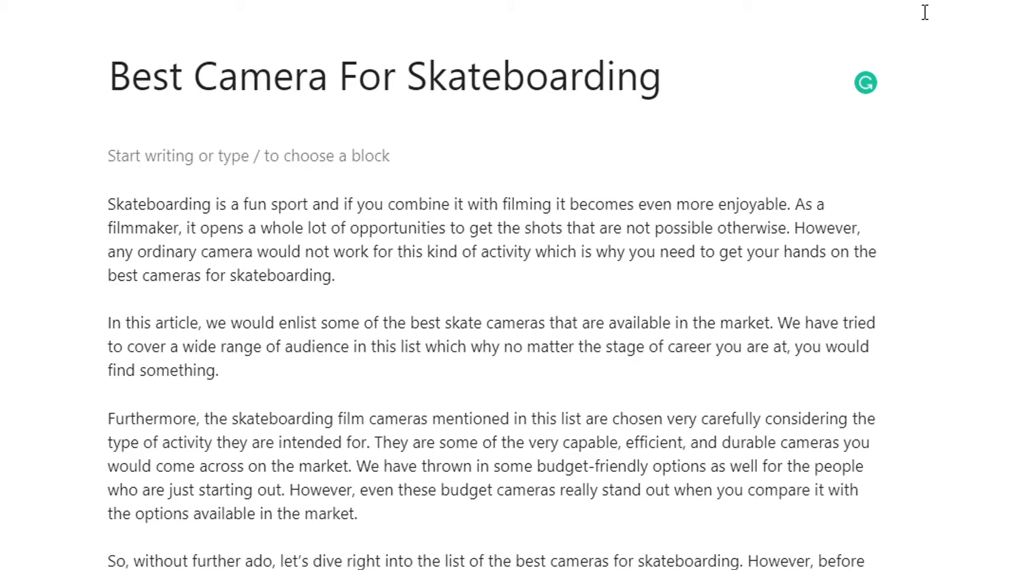
{"action": "type", "text": "| Buying Guide"}
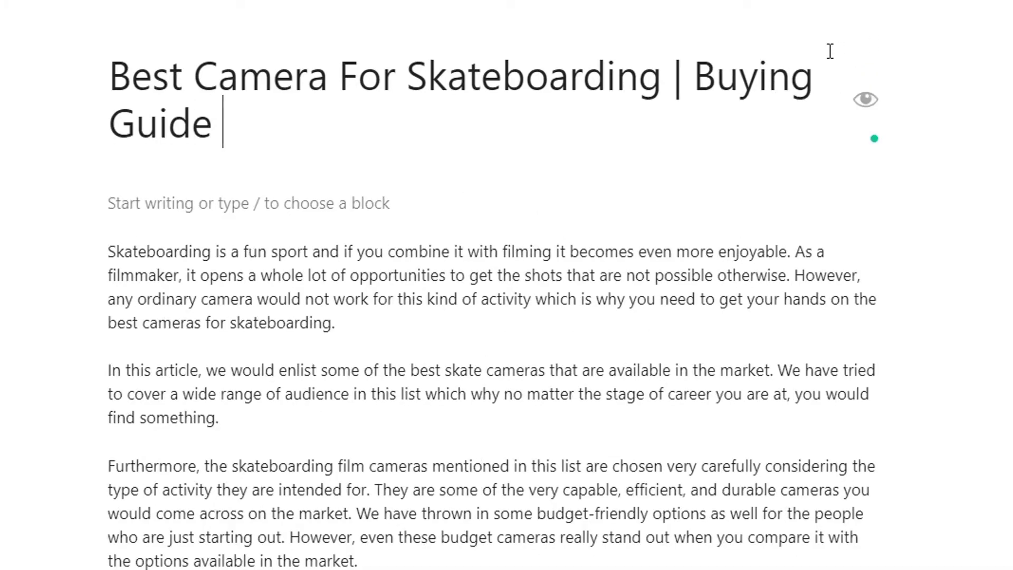
- Append "(2021)" to the post title and remove the empty paragraph above the introduction
{"action": "type", "text": " (2021"}
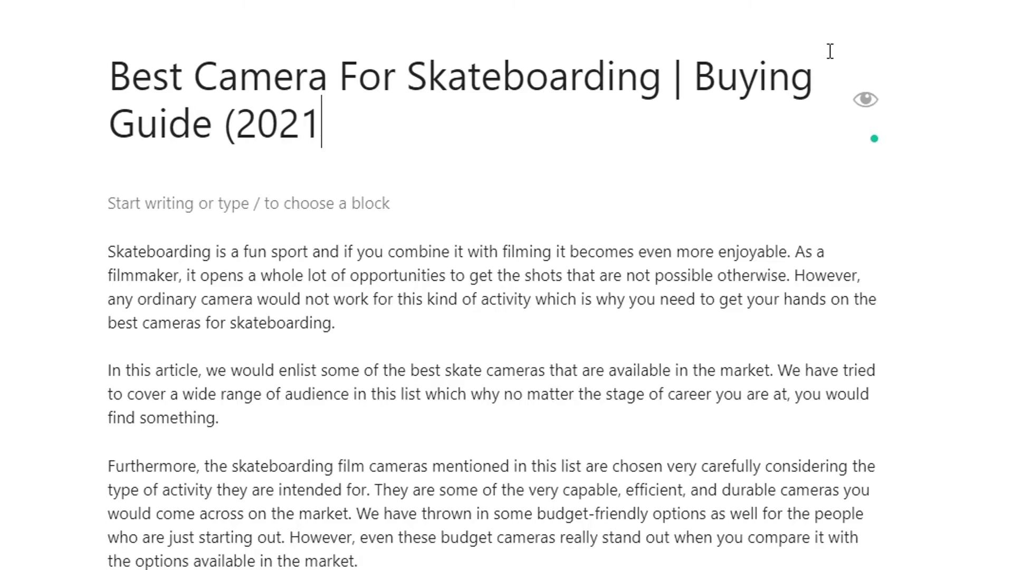
{"action": "type", "text": ")"}
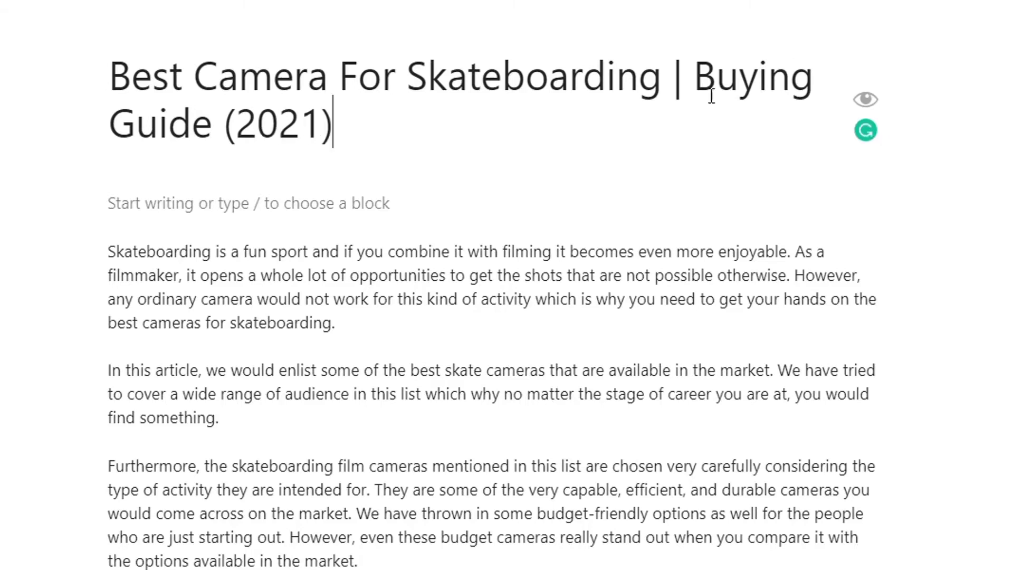
{"action": "left_click", "coordinate": [289, 203]}
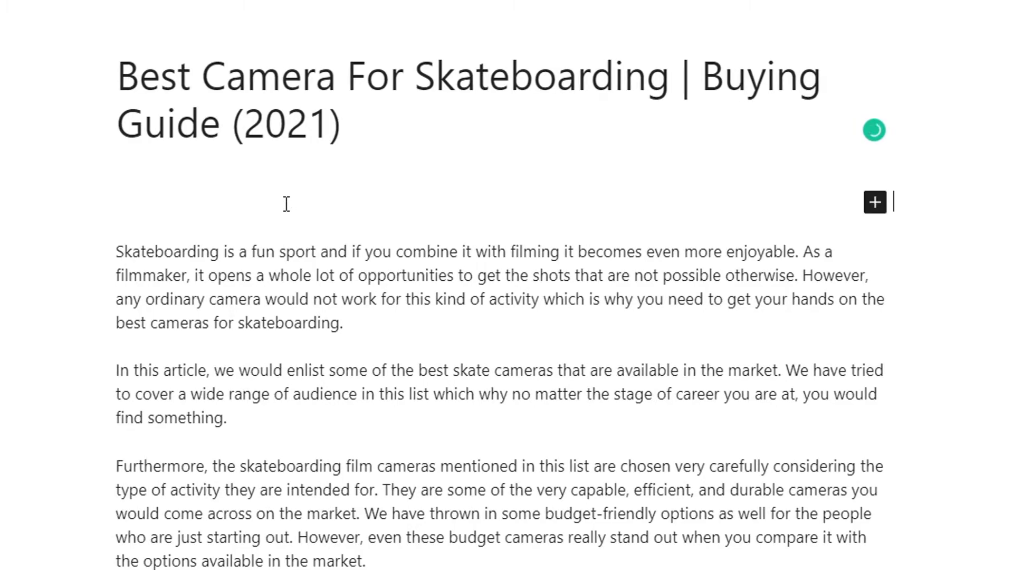
{"action": "left_click", "coordinate": [121, 246]}
{"action": "key", "text": "BackSpace"}
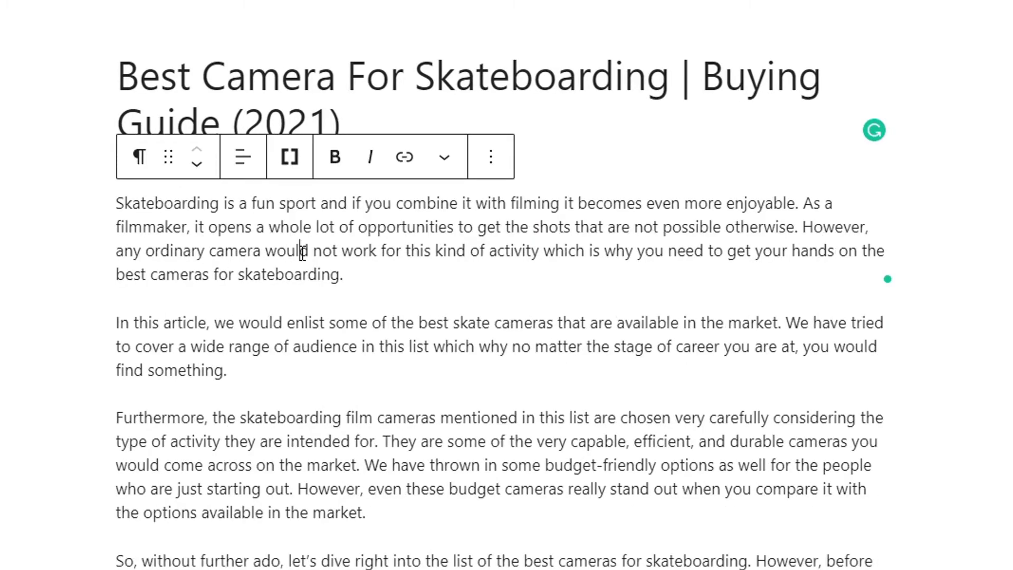
- Insert a space after "1." in the Canon Digital SLR product heading
{"action": "scroll", "coordinate": [542, 352], "scroll_direction": "down", "scroll_amount": 15}
{"action": "scroll", "coordinate": [275, 168], "scroll_direction": "up", "scroll_amount": 3}
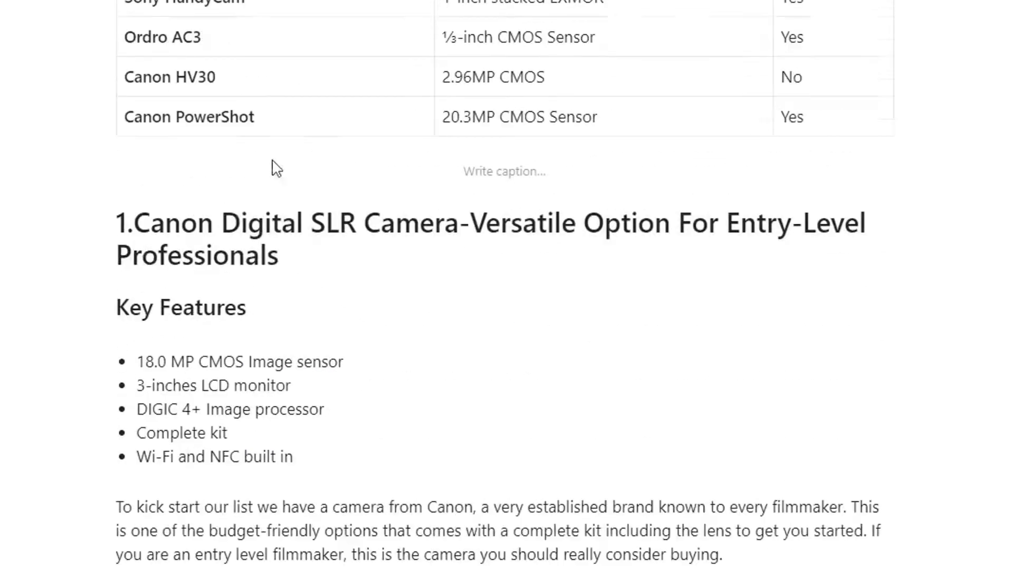
{"action": "triple_click", "coordinate": [132, 222]}
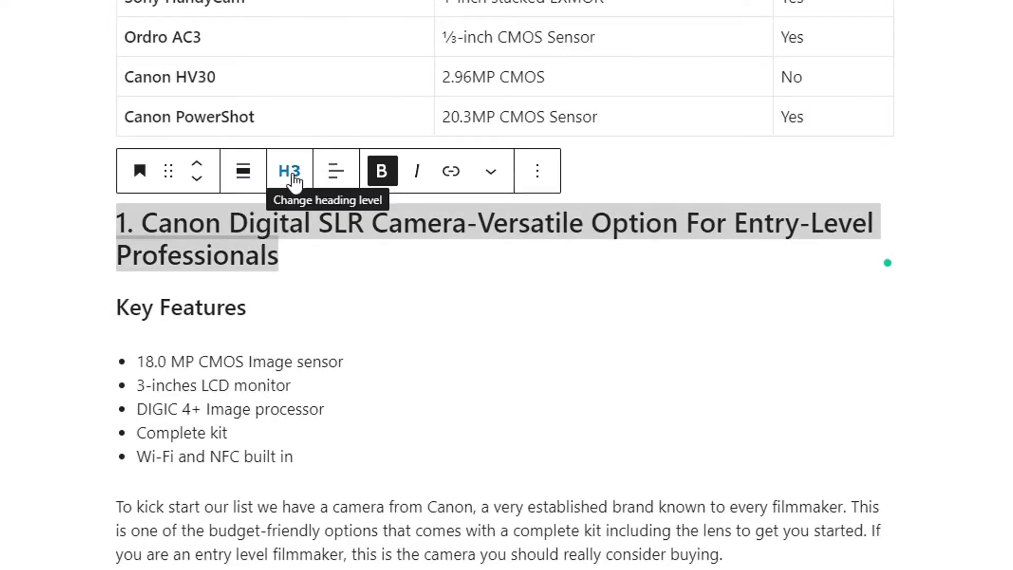
{"action": "left_click", "coordinate": [383, 173]}
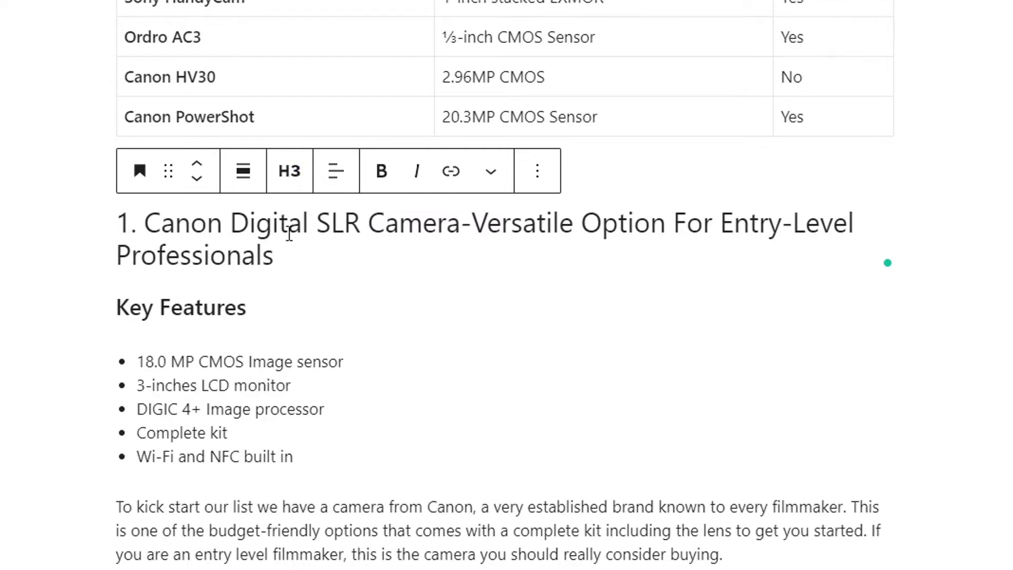
{"action": "triple_click", "coordinate": [279, 220]}
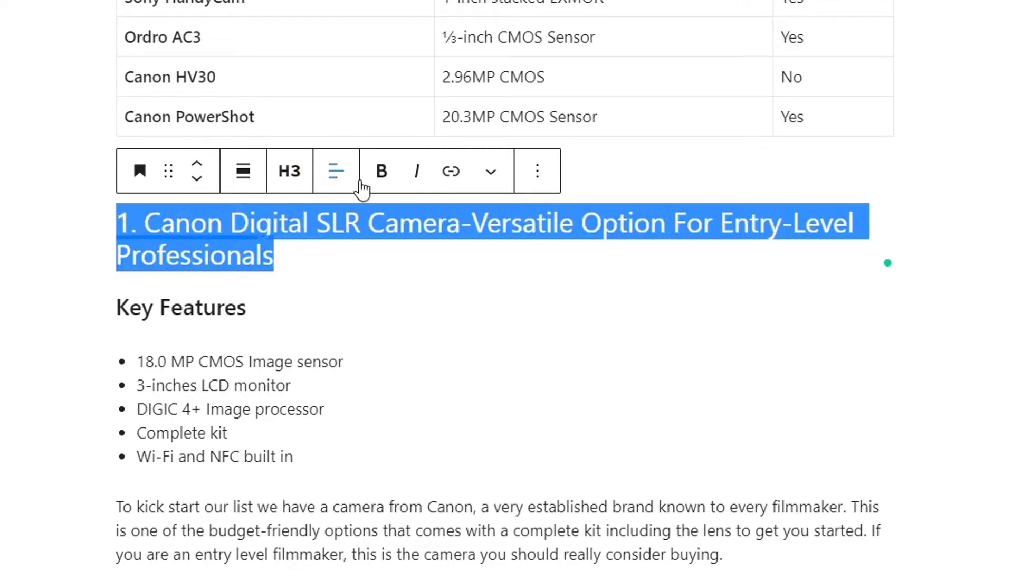
{"action": "left_click", "coordinate": [382, 170]}
{"action": "left_click", "coordinate": [374, 224]}
{"action": "left_click", "coordinate": [381, 259]}
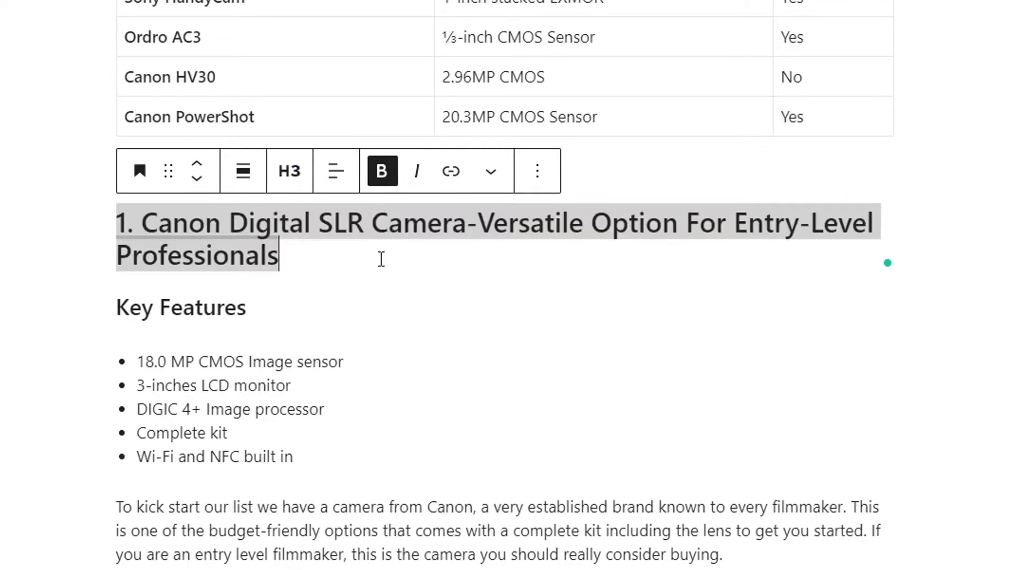
- Review the headings, numbering and lists of the first four product reviews, checking the formatting of the Sony Handy cam heading
{"action": "scroll", "coordinate": [379, 258], "scroll_direction": "down", "scroll_amount": 10}
{"action": "scroll", "coordinate": [375, 259], "scroll_direction": "up", "scroll_amount": 8}
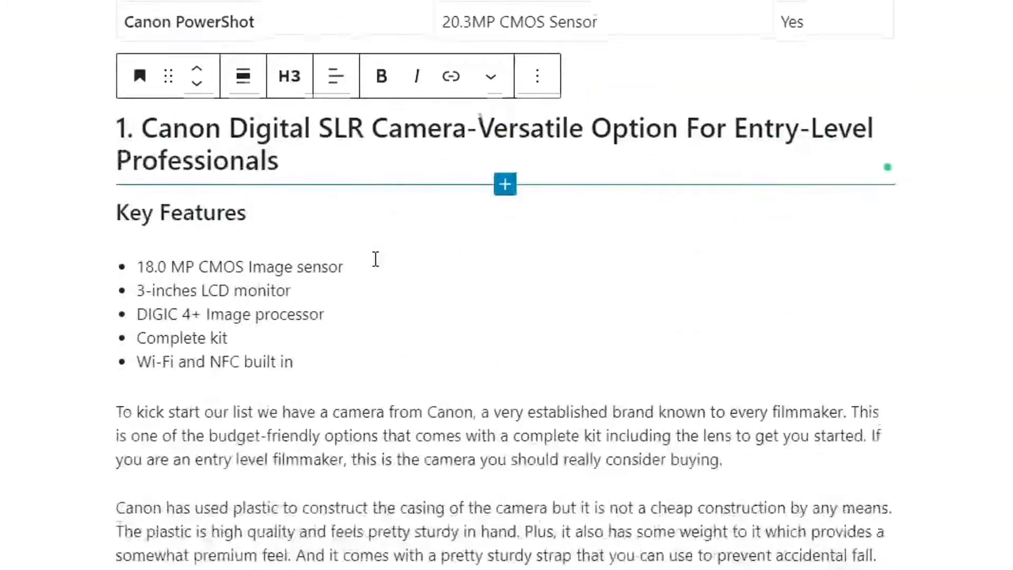
{"action": "scroll", "coordinate": [375, 259], "scroll_direction": "down", "scroll_amount": 15}
{"action": "scroll", "coordinate": [253, 474], "scroll_direction": "down", "scroll_amount": 7}
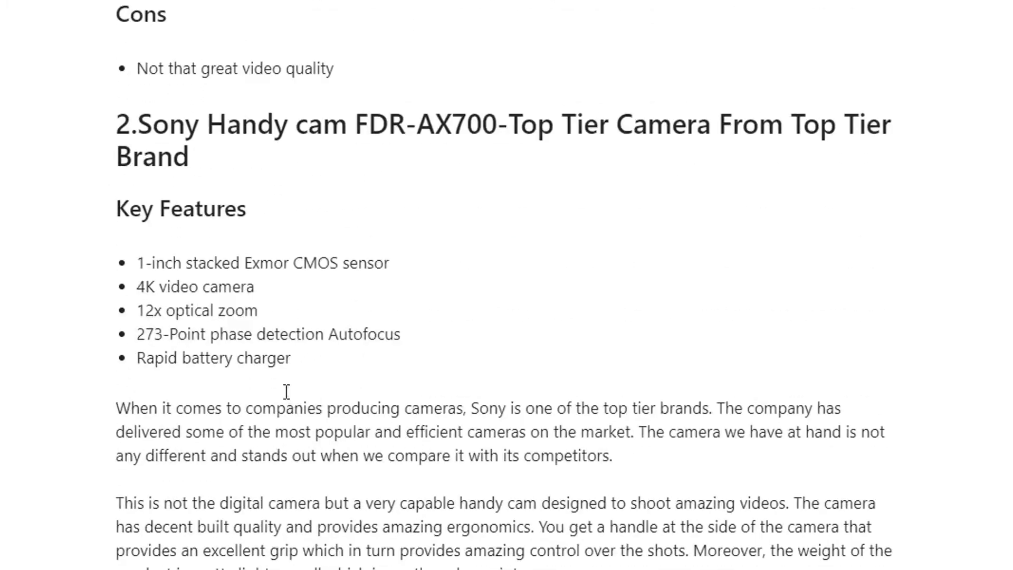
{"action": "triple_click", "coordinate": [330, 125]}
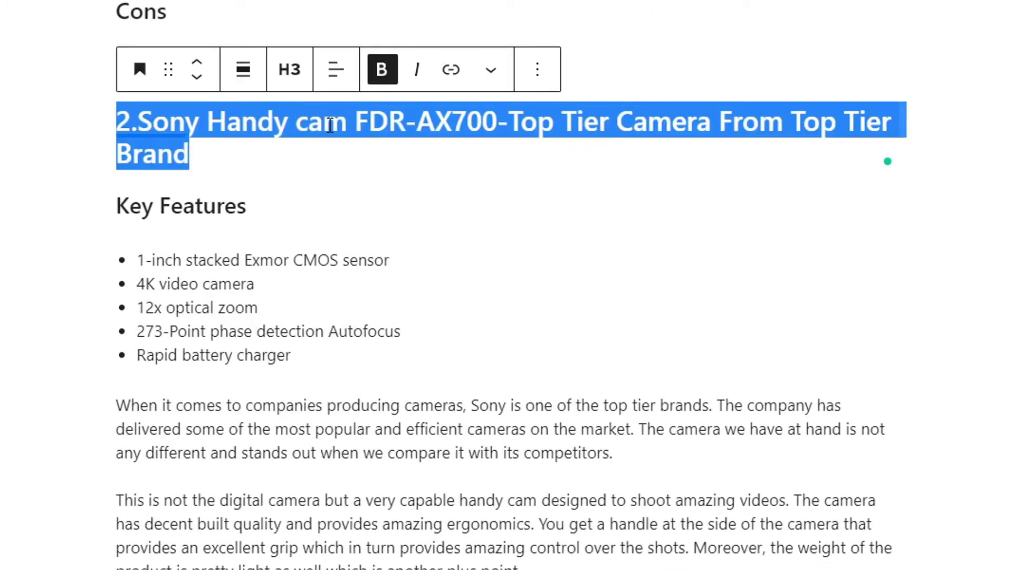
{"action": "left_click", "coordinate": [382, 140]}
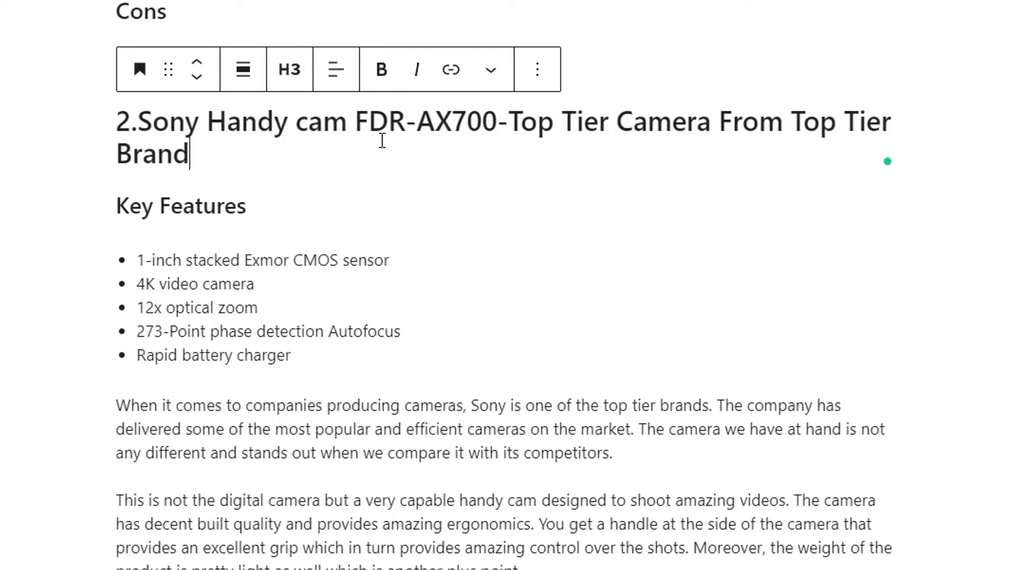
{"action": "scroll", "coordinate": [401, 164], "scroll_direction": "down", "scroll_amount": 8}
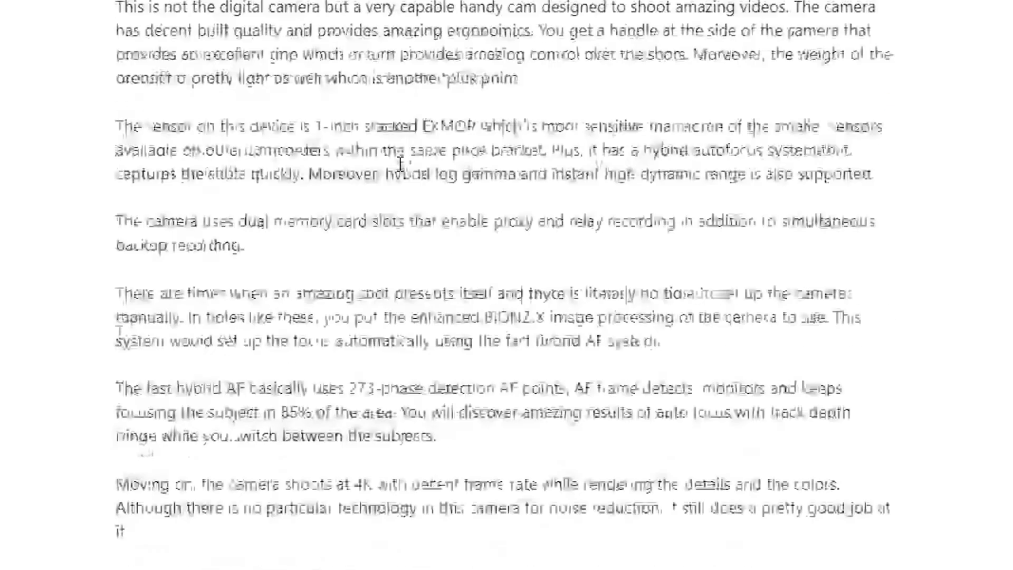
{"action": "scroll", "coordinate": [400, 163], "scroll_direction": "down", "scroll_amount": 13}
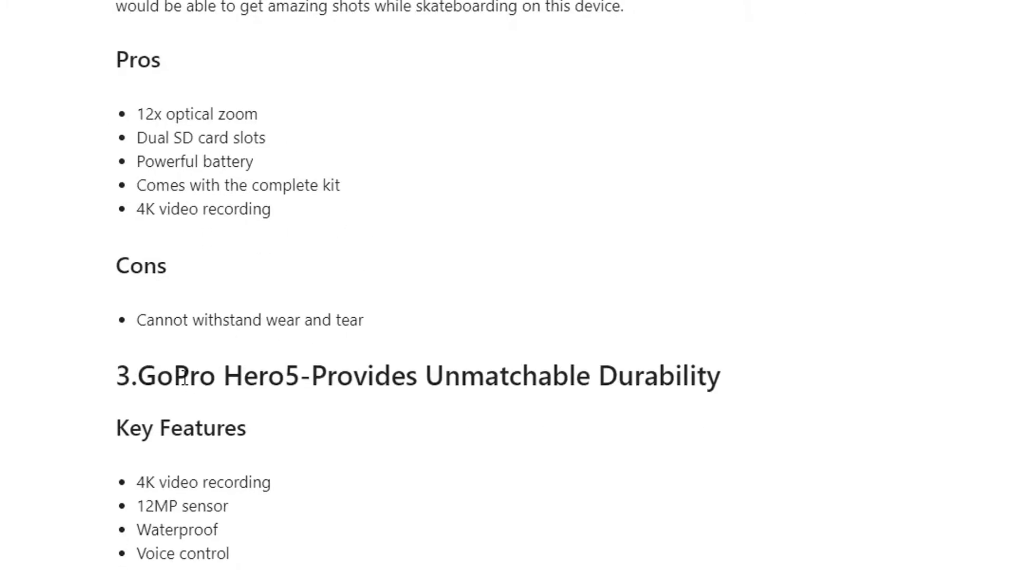
{"action": "scroll", "coordinate": [503, 293], "scroll_direction": "down", "scroll_amount": 20}
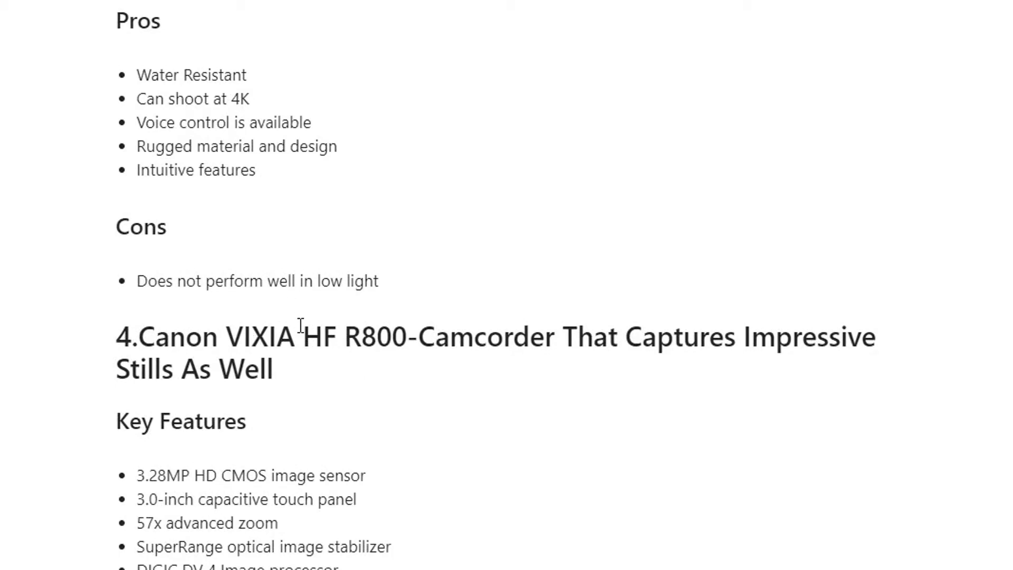
{"action": "scroll", "coordinate": [432, 274], "scroll_direction": "down", "scroll_amount": 8}
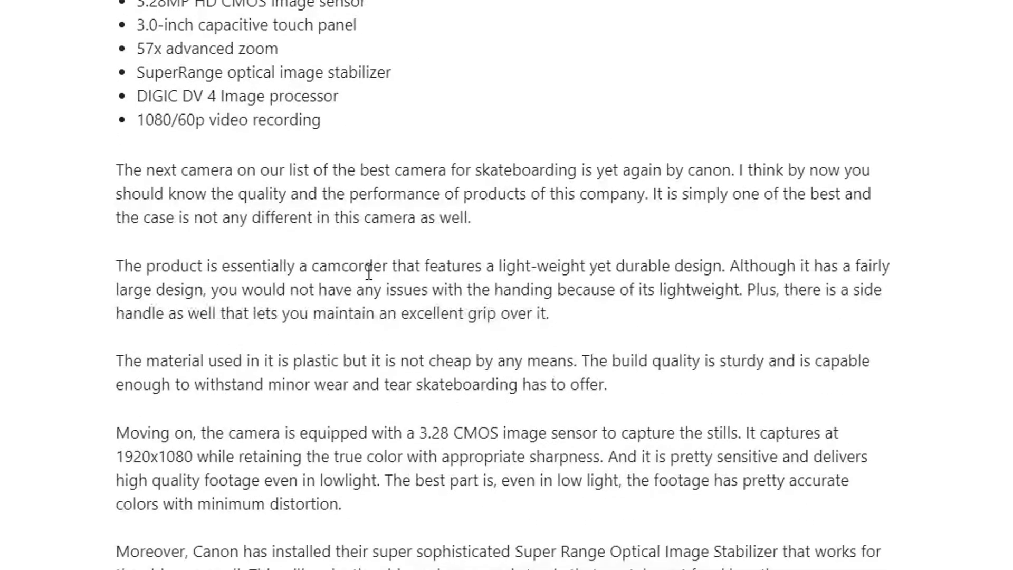
{"action": "scroll", "coordinate": [484, 287], "scroll_direction": "up", "scroll_amount": 18}
{"action": "scroll", "coordinate": [488, 285], "scroll_direction": "up", "scroll_amount": 20}
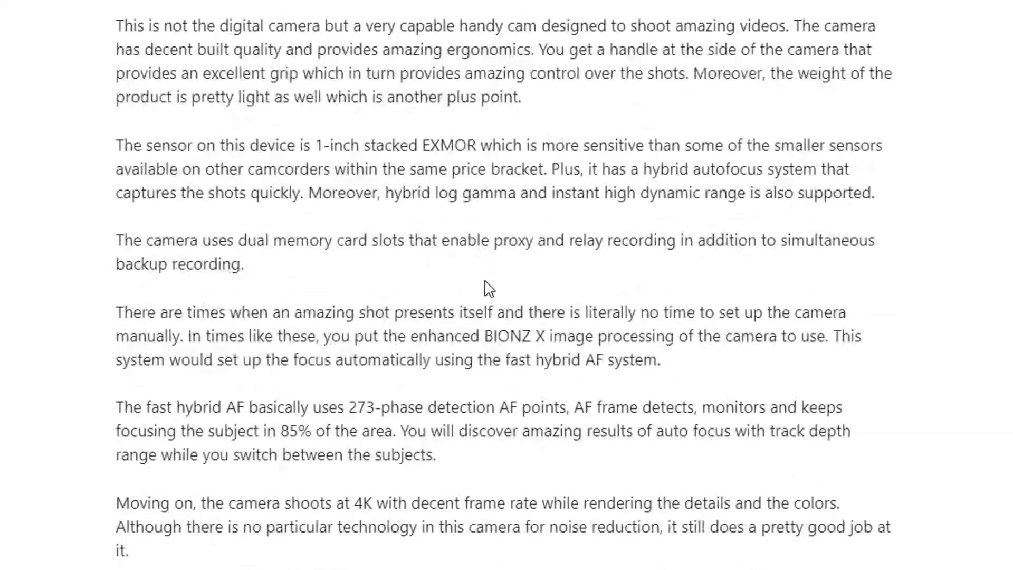
{"action": "scroll", "coordinate": [487, 285], "scroll_direction": "up", "scroll_amount": 15}
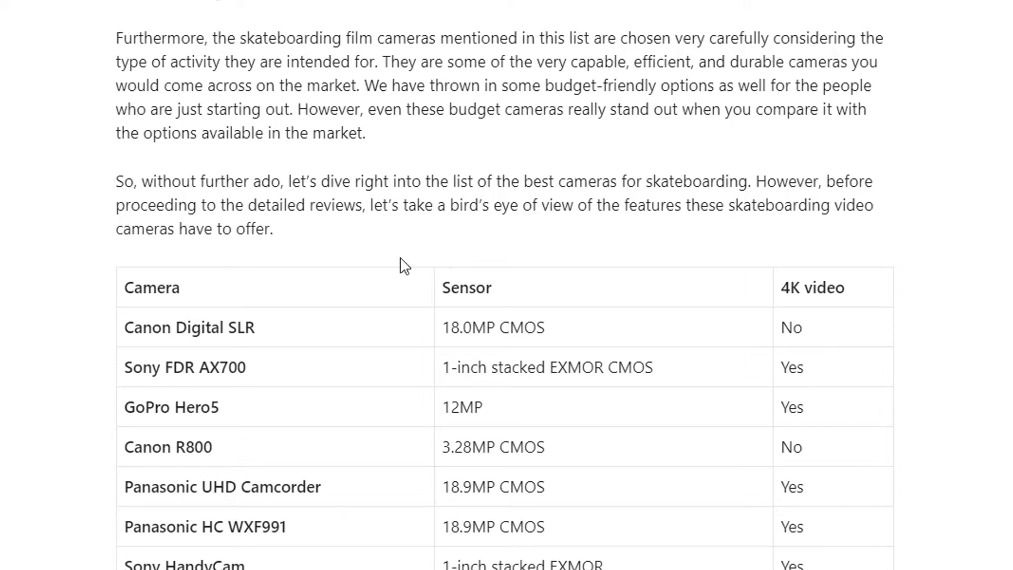
- Add an empty paragraph between the introduction and the camera comparison table, and import the Table Demo 3 template into the post
{"action": "left_click", "coordinate": [337, 230]}
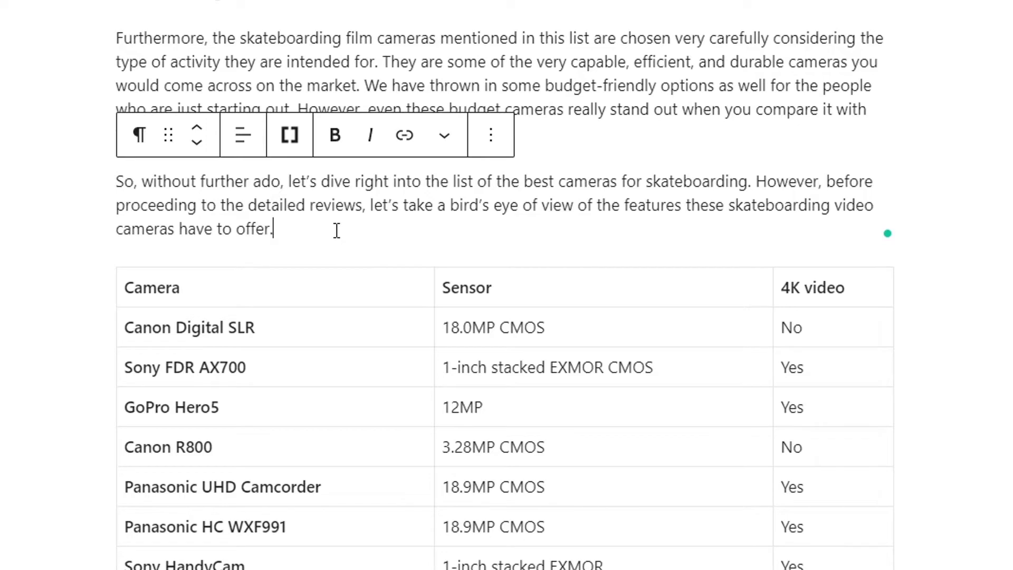
{"action": "key", "text": "Return"}
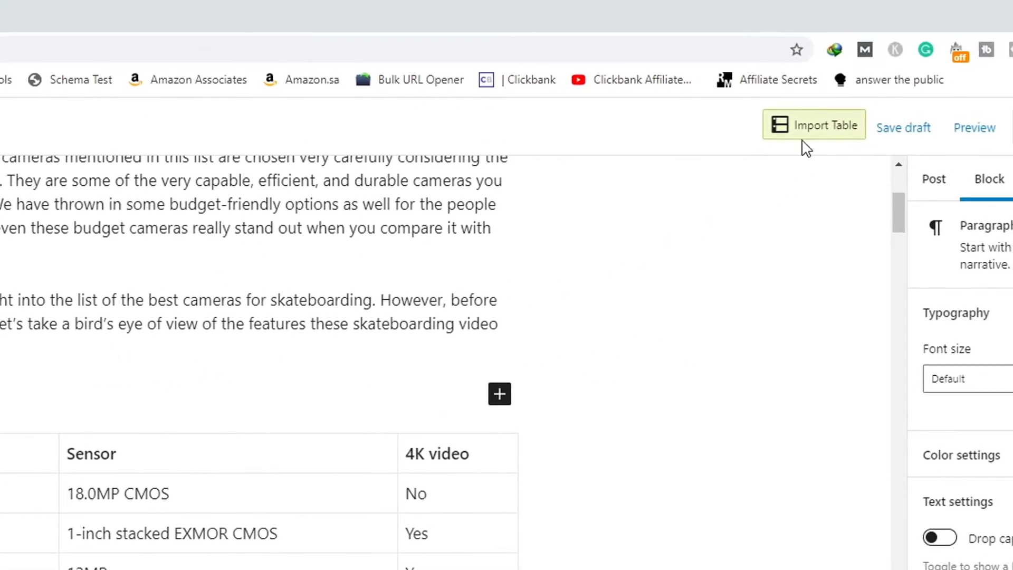
{"action": "left_click", "coordinate": [812, 131]}
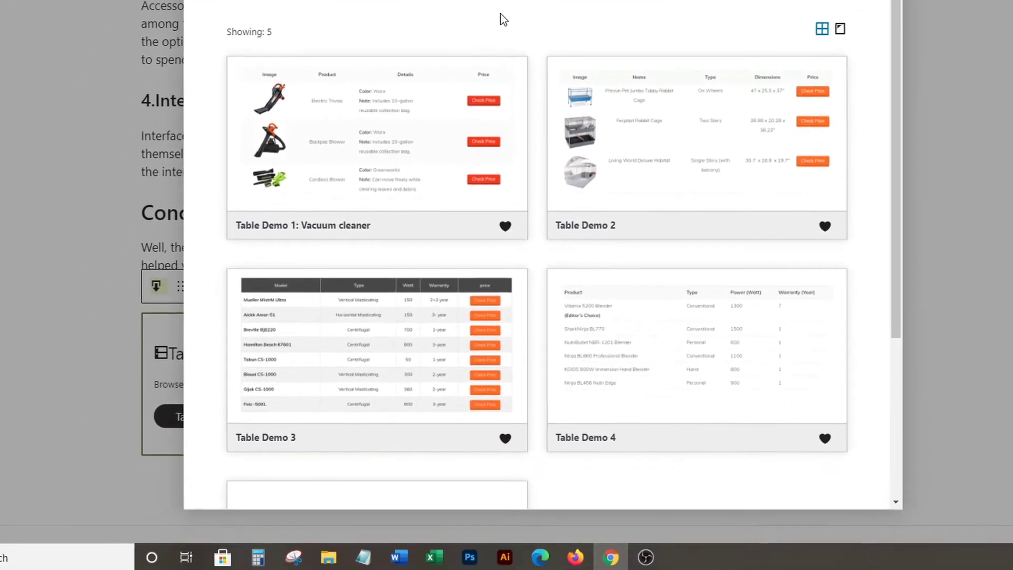
{"action": "mouse_move", "coordinate": [428, 120]}
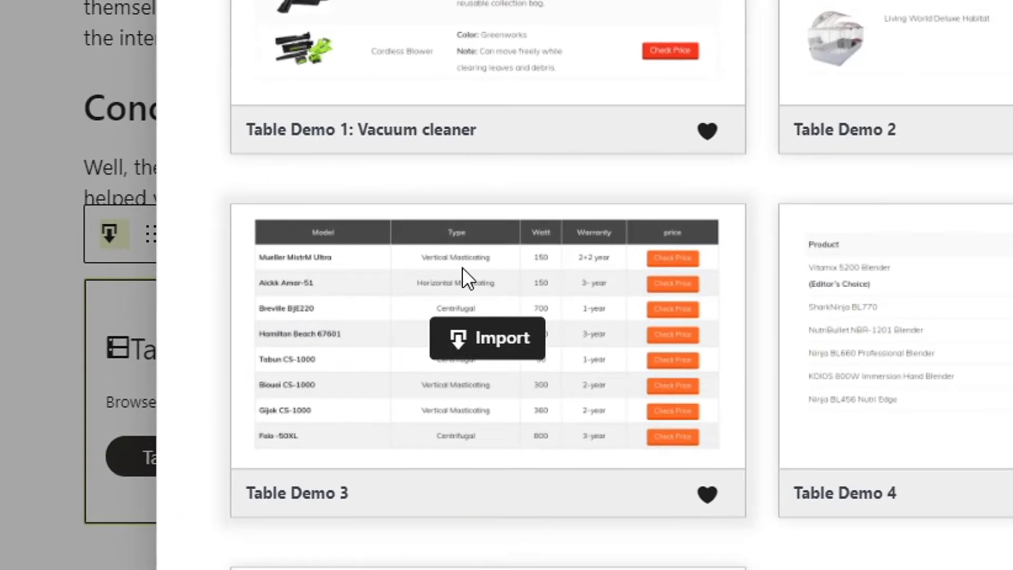
{"action": "scroll", "coordinate": [524, 371], "scroll_direction": "down", "scroll_amount": 2}
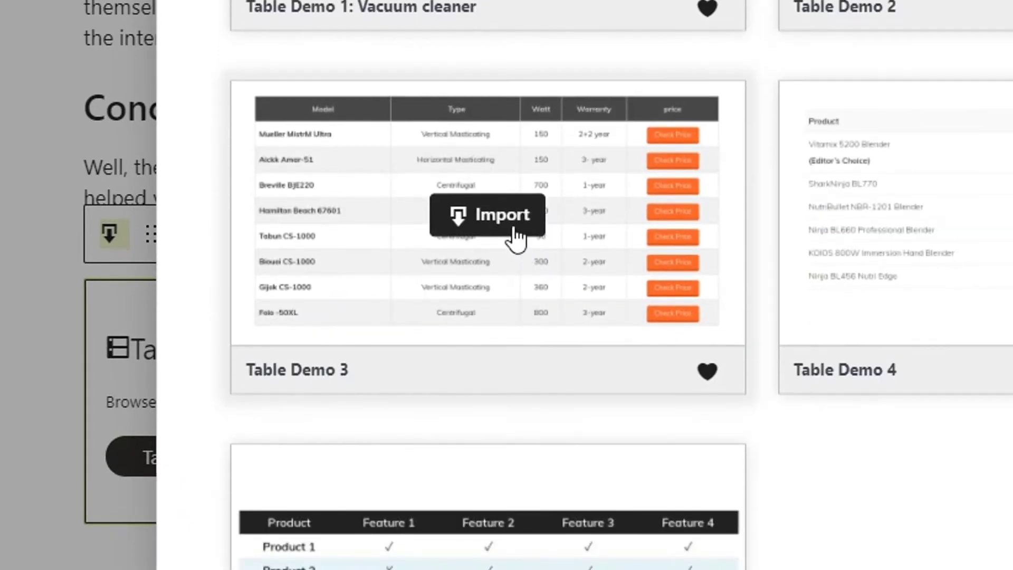
{"action": "left_click", "coordinate": [480, 232]}
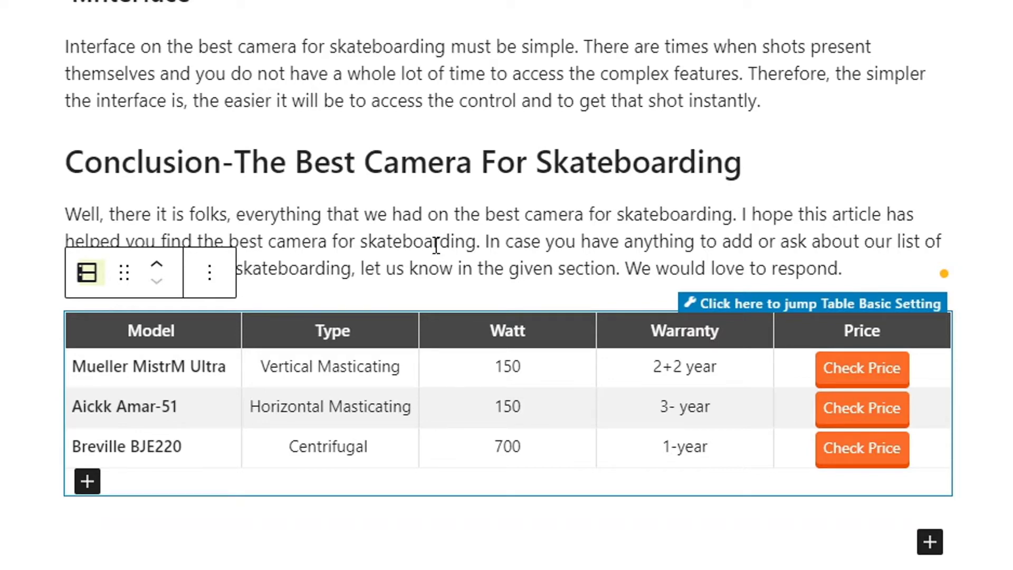
- Move the imported table block from the end of the post into the empty paragraph above the camera comparison table
{"action": "left_click", "coordinate": [217, 276]}
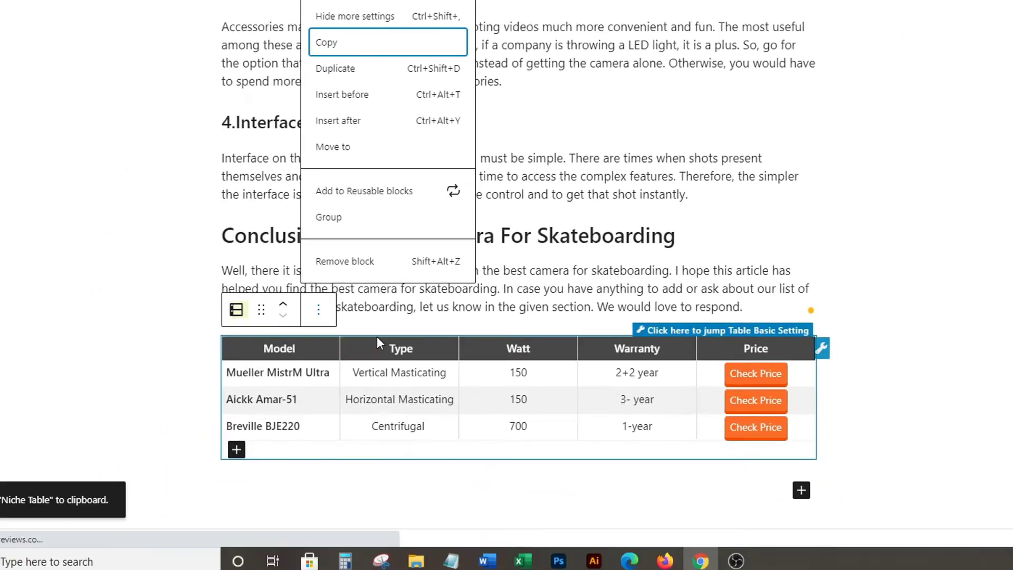
{"action": "left_click", "coordinate": [353, 260]}
{"action": "scroll", "coordinate": [517, 263], "scroll_direction": "up", "scroll_amount": 10}
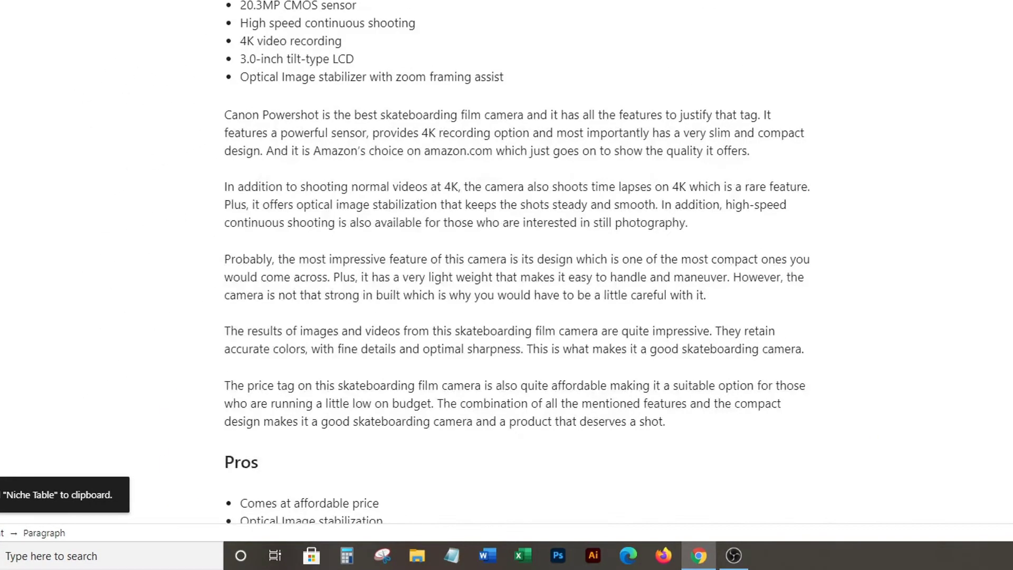
{"action": "scroll", "coordinate": [517, 264], "scroll_direction": "up", "scroll_amount": 20}
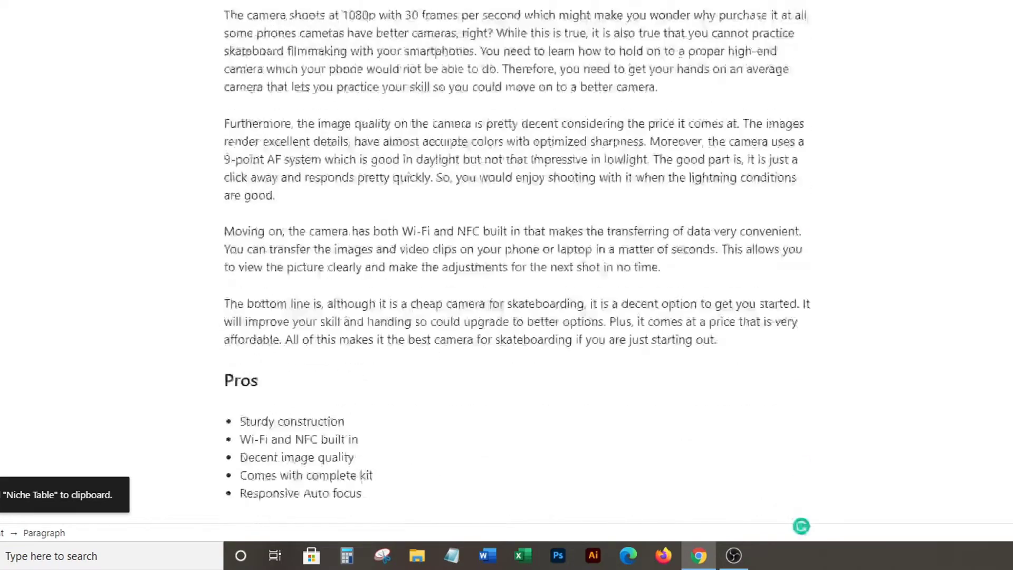
{"action": "scroll", "coordinate": [266, 242], "scroll_direction": "down", "scroll_amount": 4}
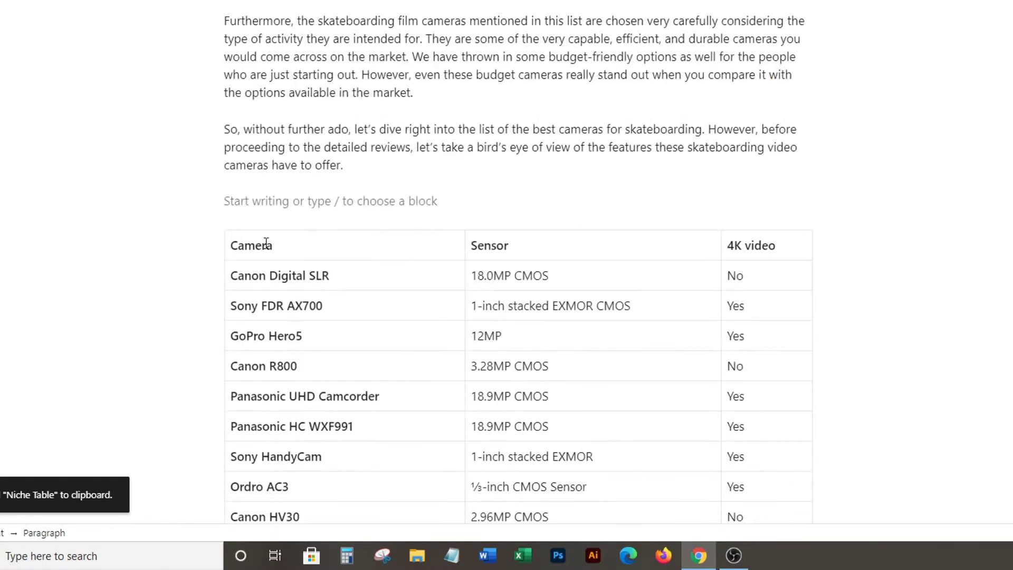
{"action": "left_click", "coordinate": [273, 203]}
{"action": "key", "text": "ctrl+v"}
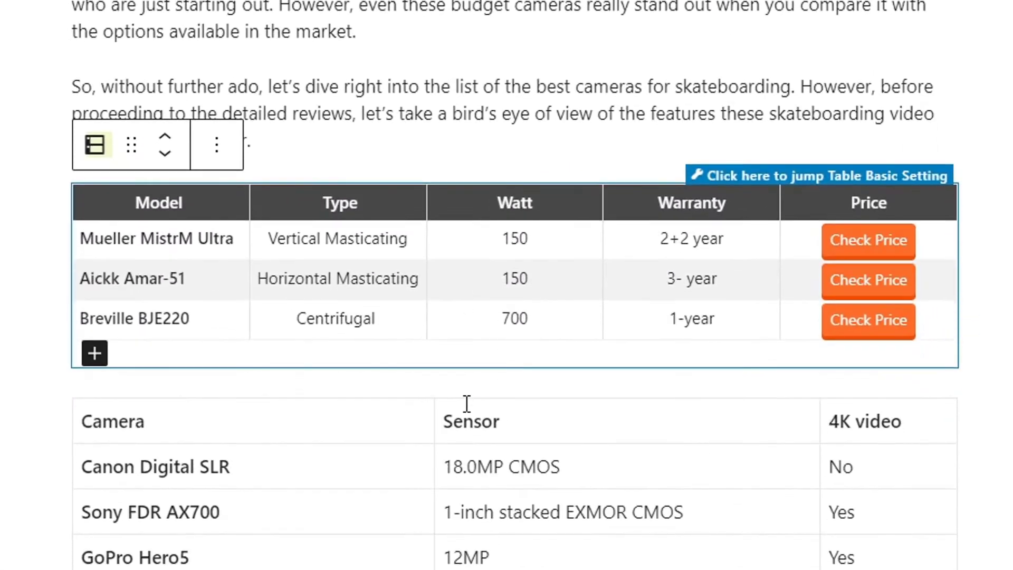
- Compare the Camera, Sensor and 4K video columns of the original table with the columns of the imported table
{"action": "scroll", "coordinate": [467, 403], "scroll_direction": "down", "scroll_amount": 2}
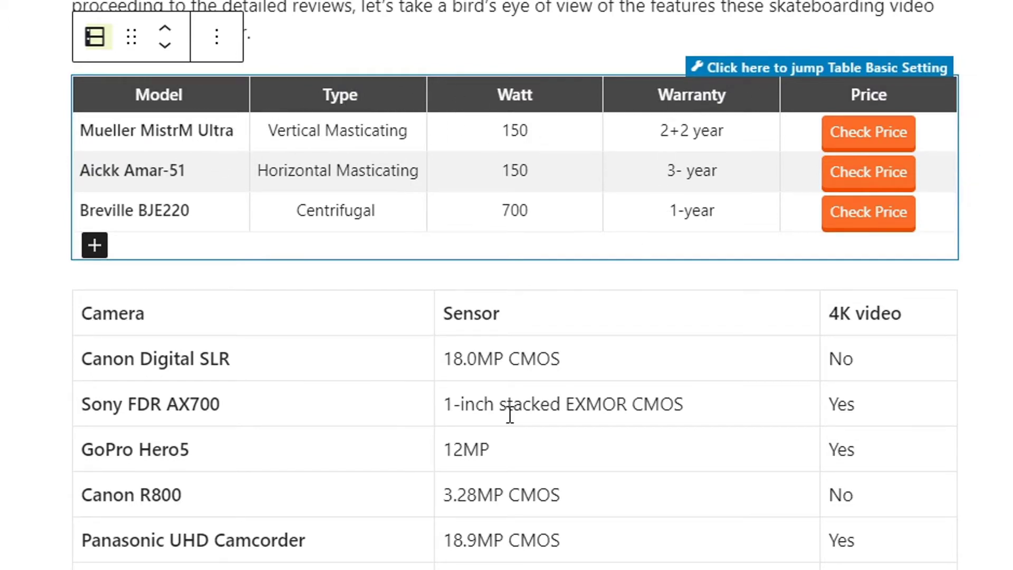
{"action": "left_click", "coordinate": [253, 314]}
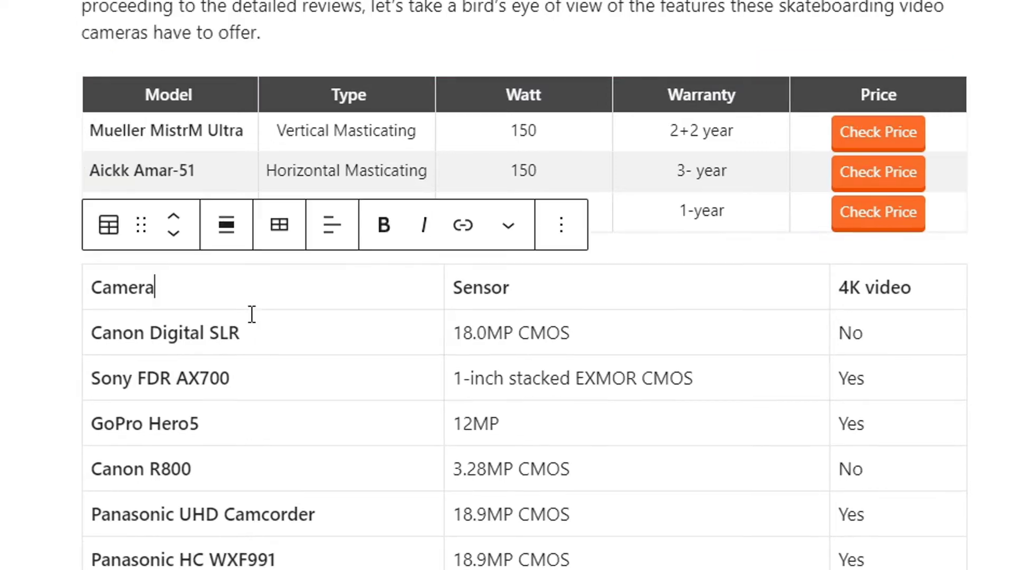
{"action": "left_click", "coordinate": [509, 290]}
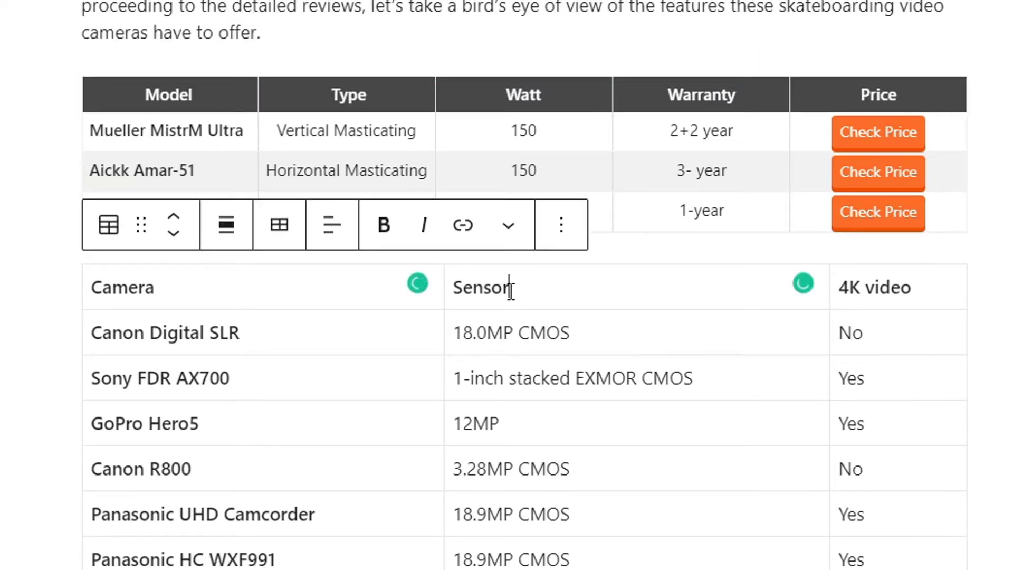
{"action": "triple_click", "coordinate": [894, 290]}
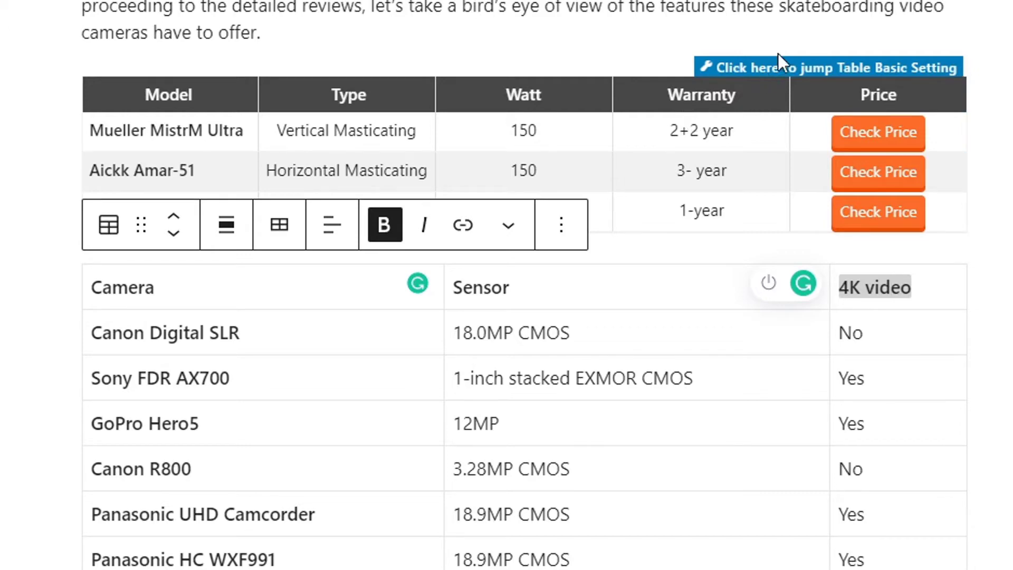
{"action": "left_click", "coordinate": [646, 233]}
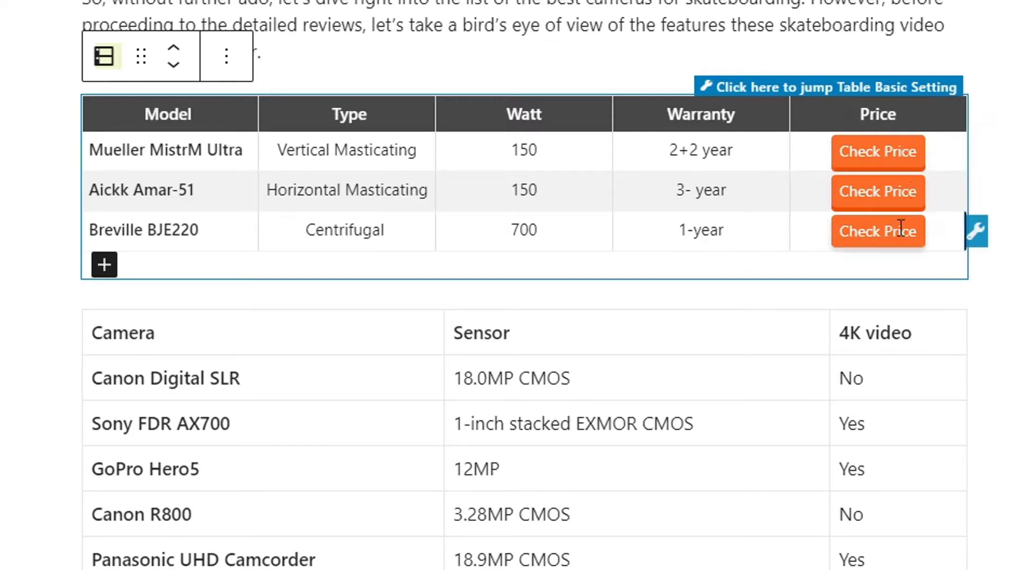
- Reduce the header row and all three product rows of the imported table to four columns
{"action": "left_click", "coordinate": [978, 115]}
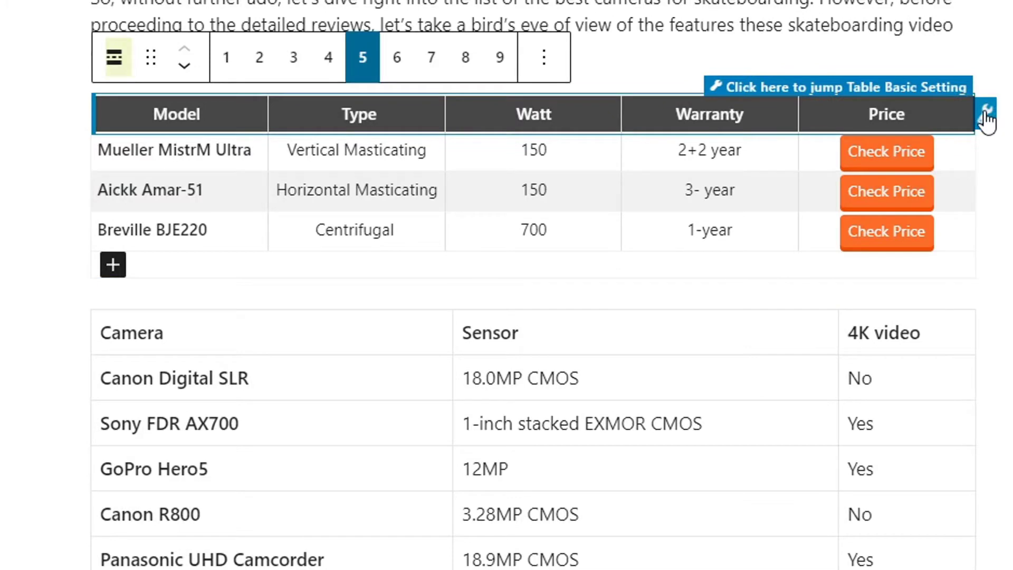
{"action": "left_click", "coordinate": [328, 69]}
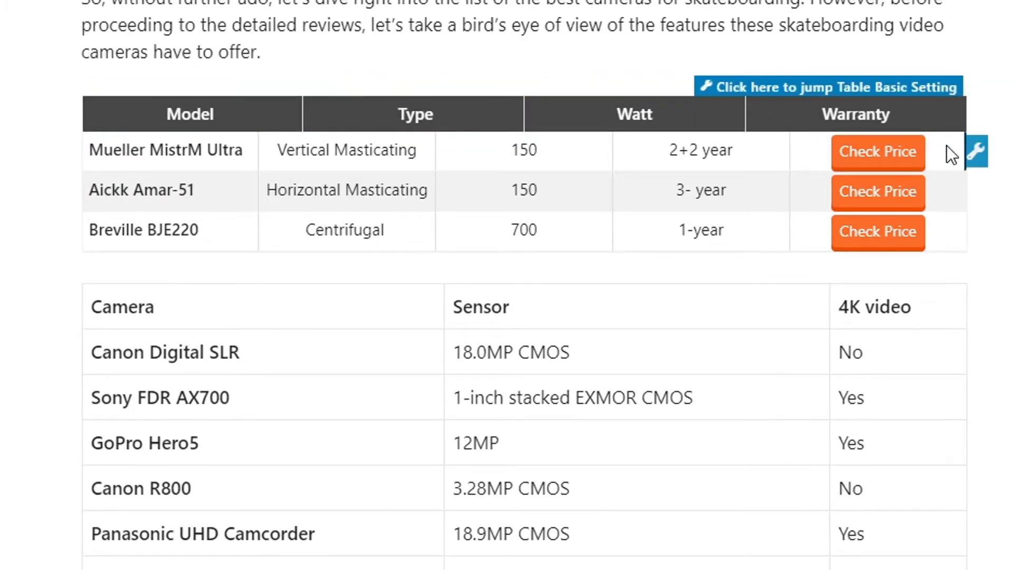
{"action": "left_click", "coordinate": [976, 153]}
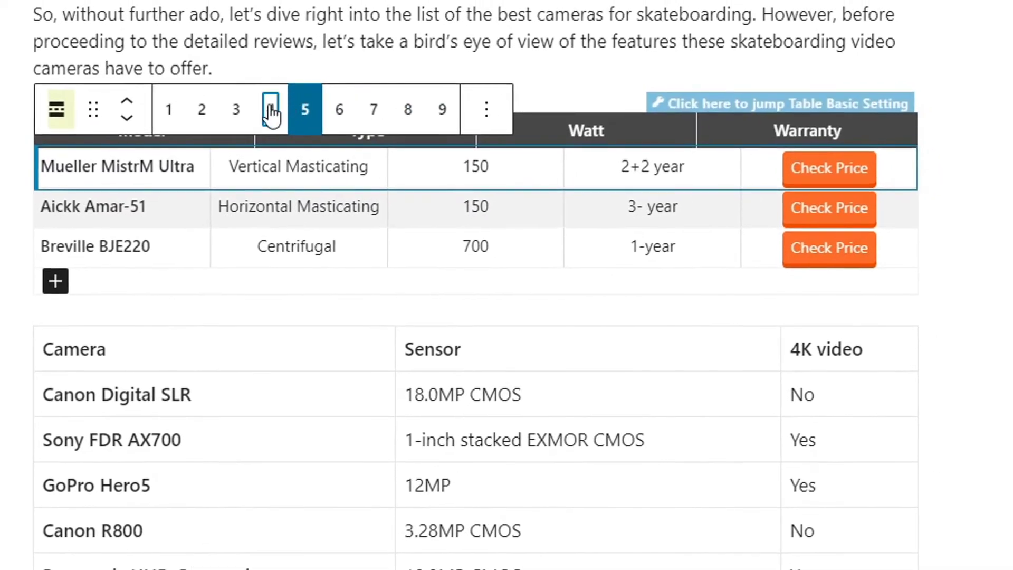
{"action": "left_click", "coordinate": [310, 98]}
{"action": "left_click", "coordinate": [921, 208]}
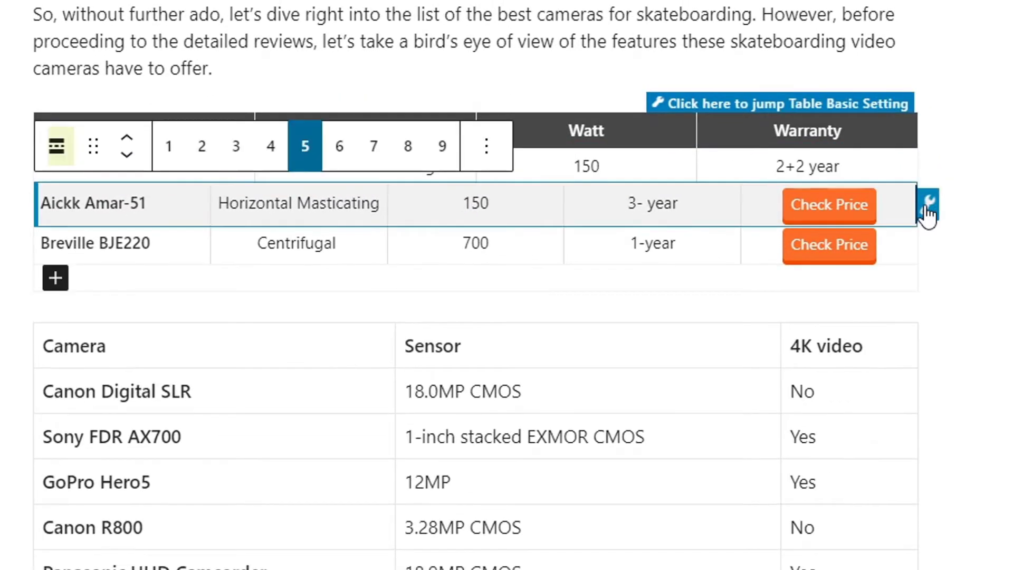
{"action": "left_click", "coordinate": [265, 162]}
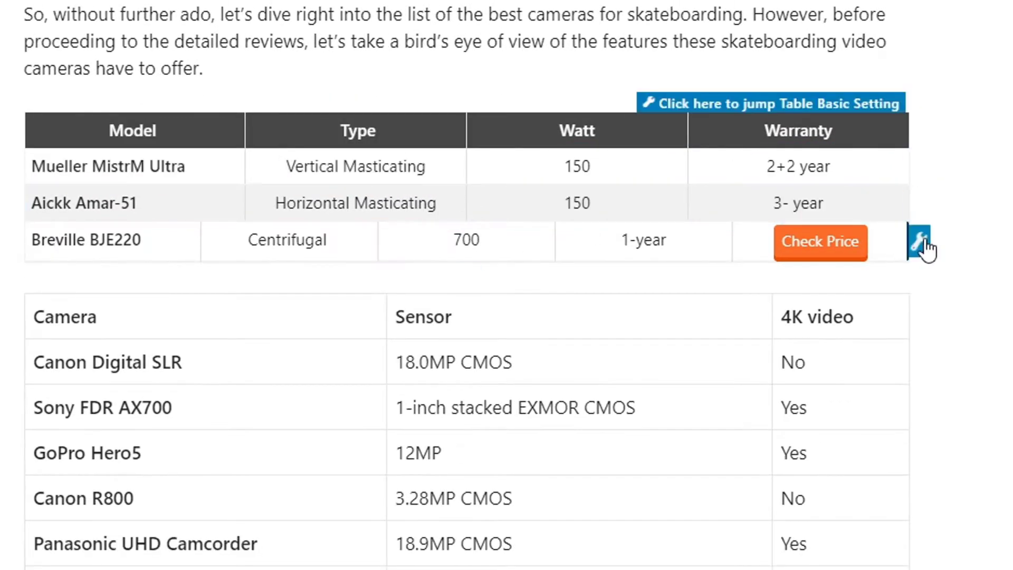
{"action": "left_click", "coordinate": [928, 249]}
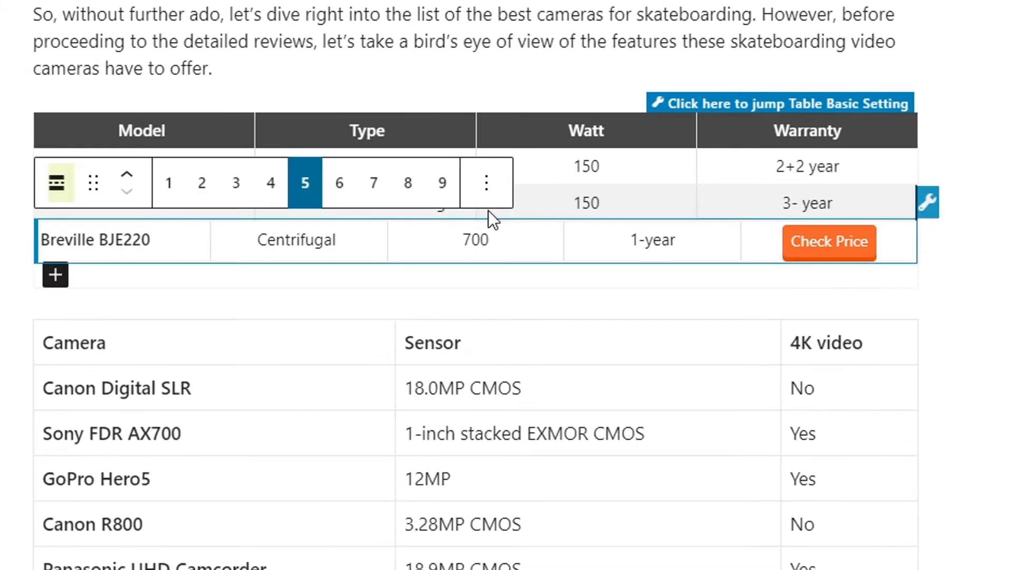
{"action": "left_click", "coordinate": [270, 183]}
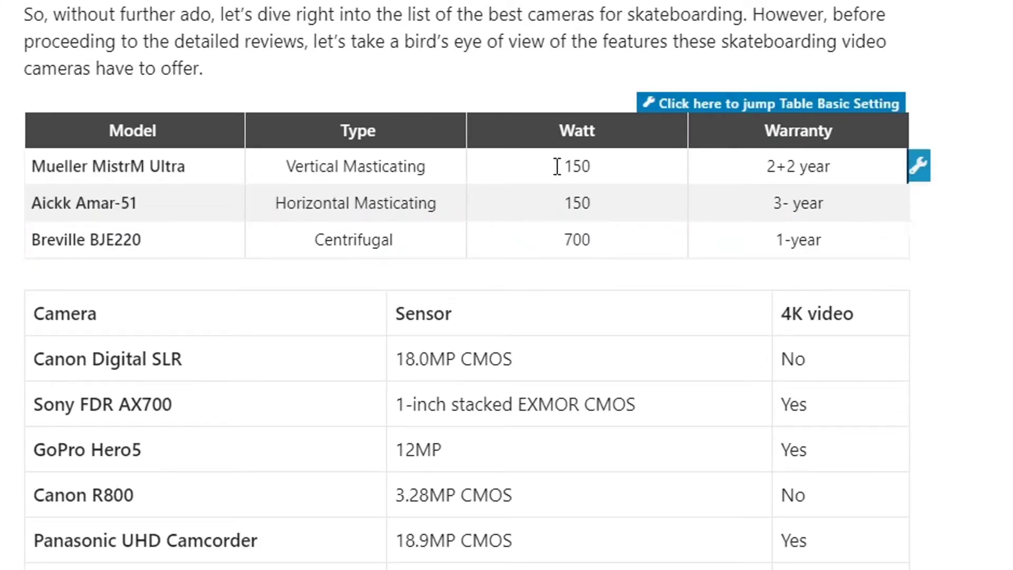
{"action": "left_click", "coordinate": [824, 166]}
{"action": "key", "text": "Down"}
{"action": "key", "text": "Down"}
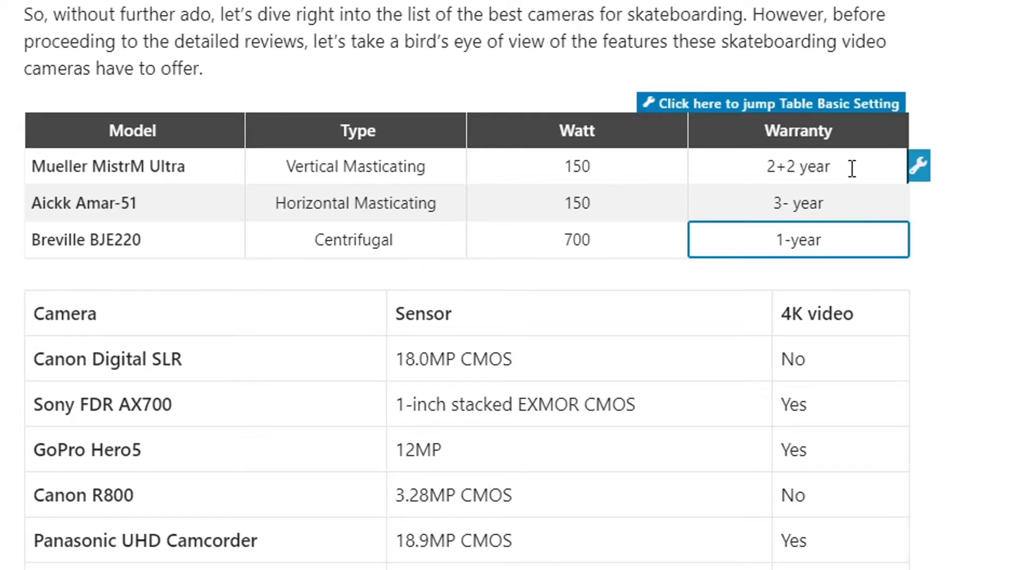
{"action": "left_click", "coordinate": [807, 241]}
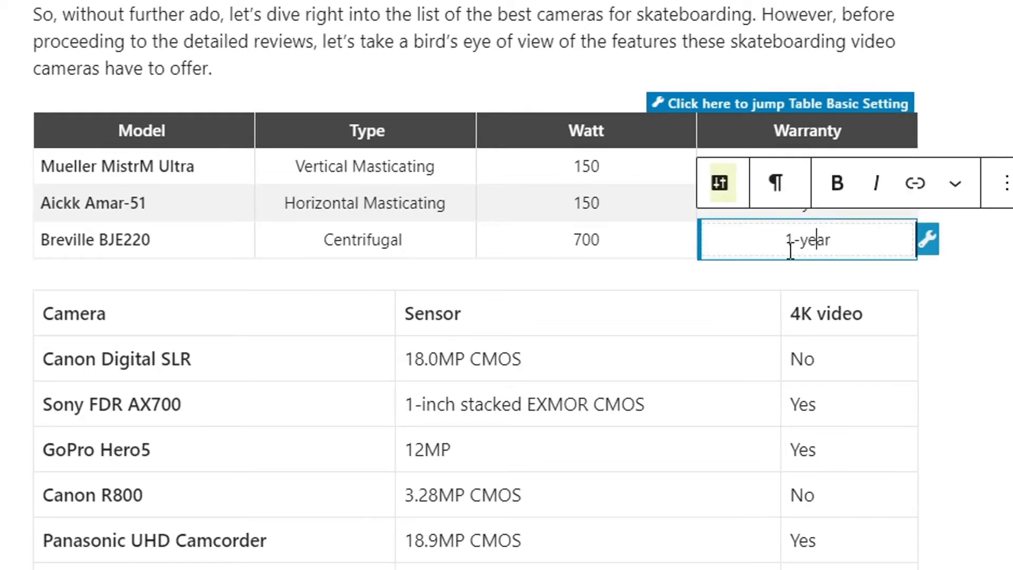
{"action": "left_click", "coordinate": [914, 184]}
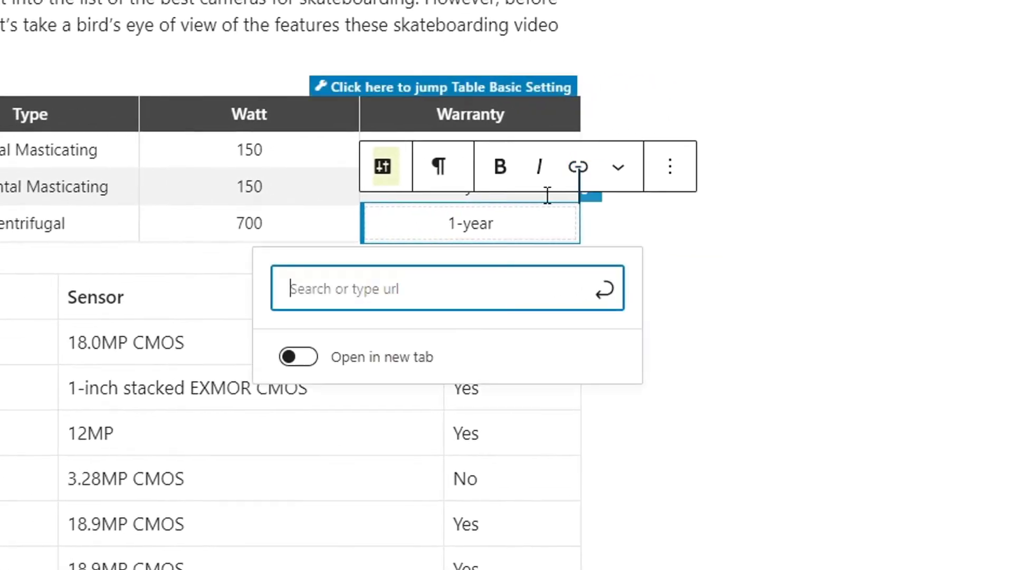
- Convert the last-column cells of all three product rows from paragraphs to Check Price buttons
{"action": "left_click", "coordinate": [516, 216]}
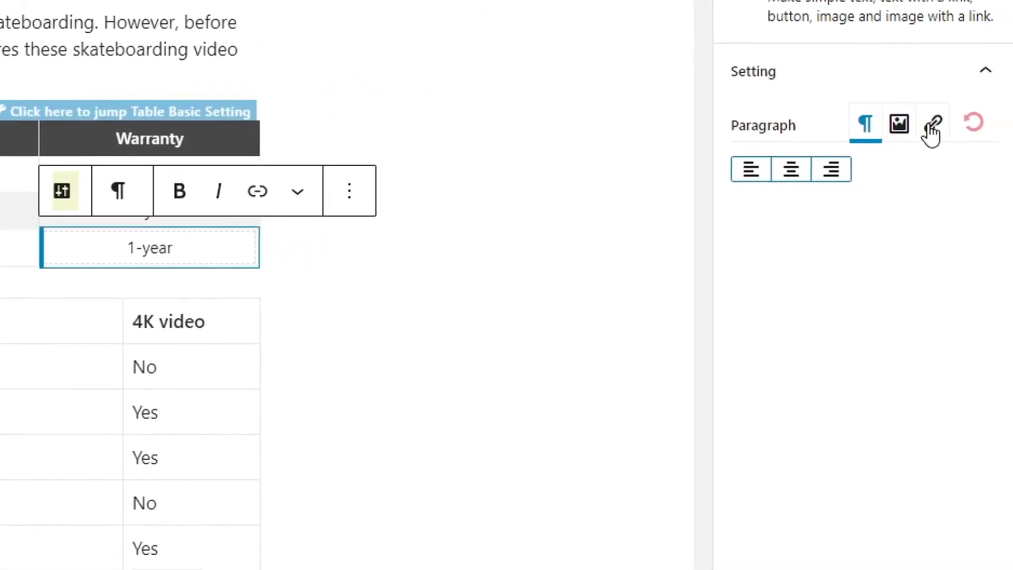
{"action": "left_click", "coordinate": [931, 126]}
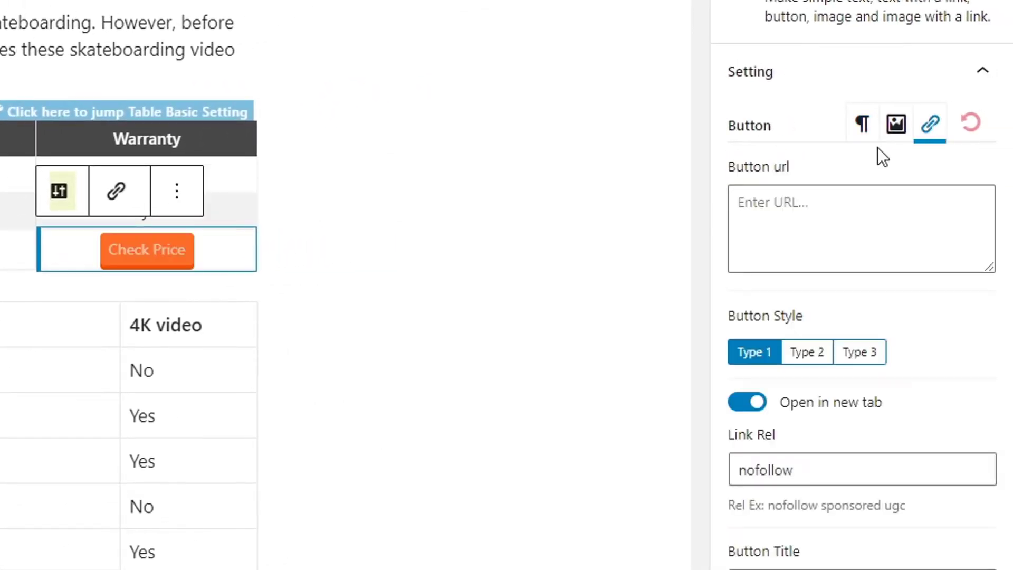
{"action": "left_click", "coordinate": [238, 210]}
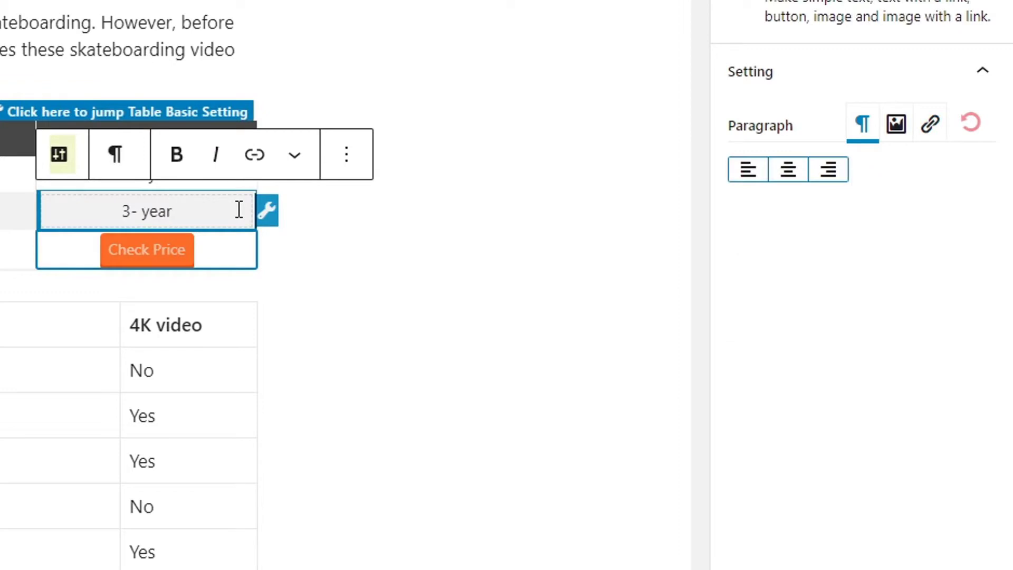
{"action": "left_click", "coordinate": [931, 126]}
{"action": "left_click", "coordinate": [232, 165]}
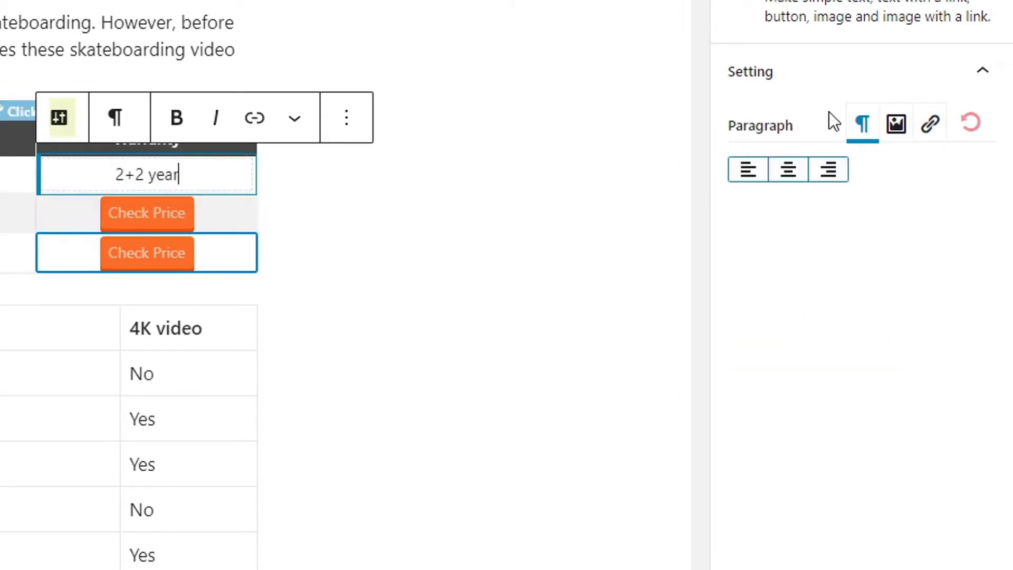
{"action": "left_click", "coordinate": [931, 126]}
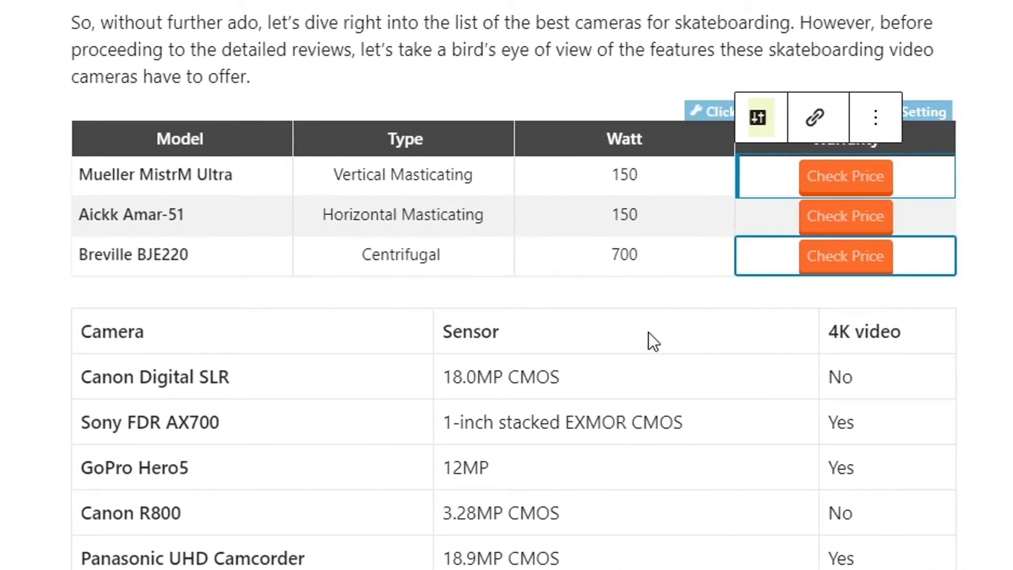
- Duplicate the Breville BJE220 row at the end of the imported table
{"action": "mouse_move", "coordinate": [970, 258]}
{"action": "left_click", "coordinate": [972, 267]}
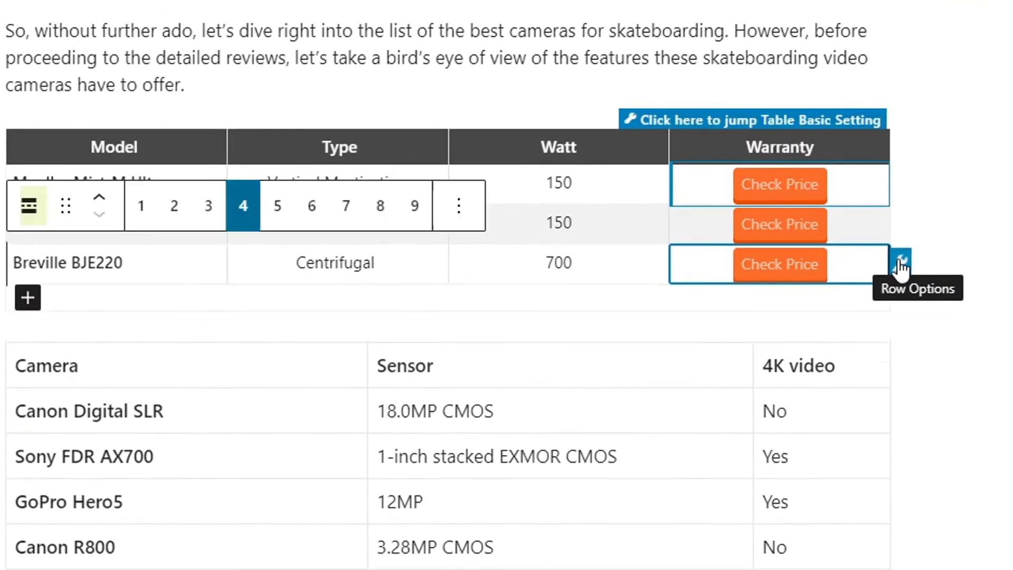
{"action": "left_click", "coordinate": [458, 206]}
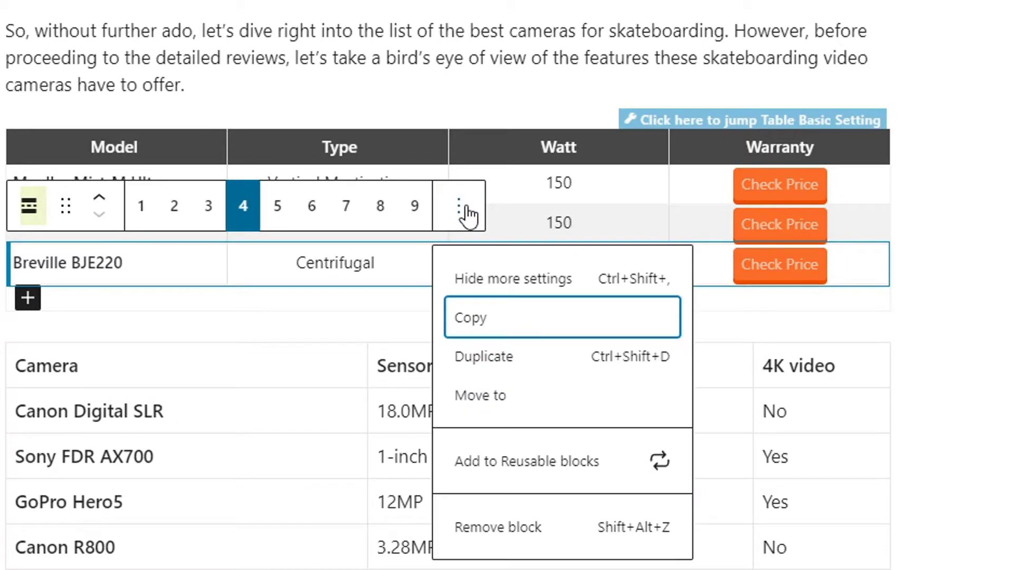
{"action": "left_click", "coordinate": [517, 351]}
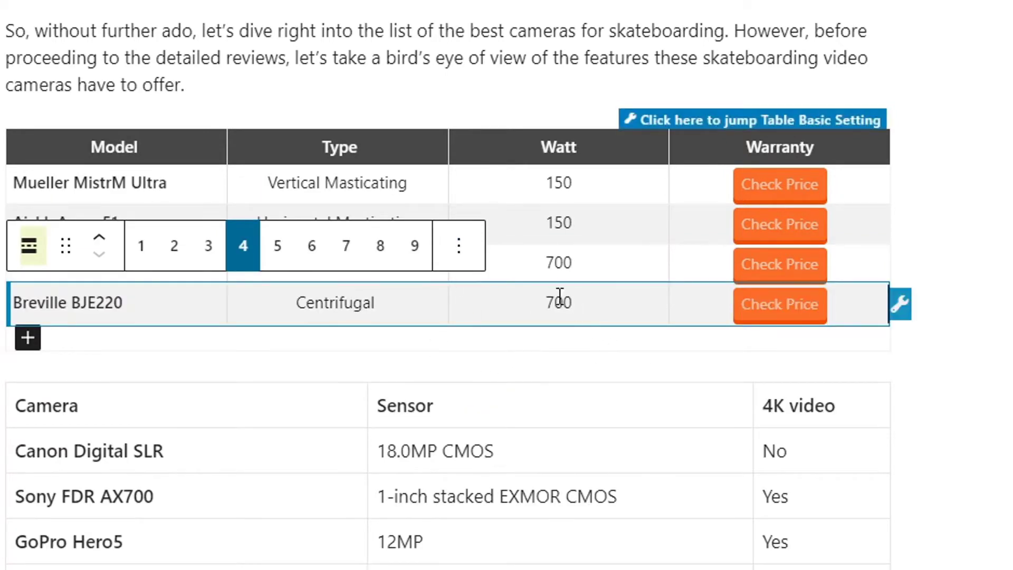
{"action": "left_click", "coordinate": [654, 264]}
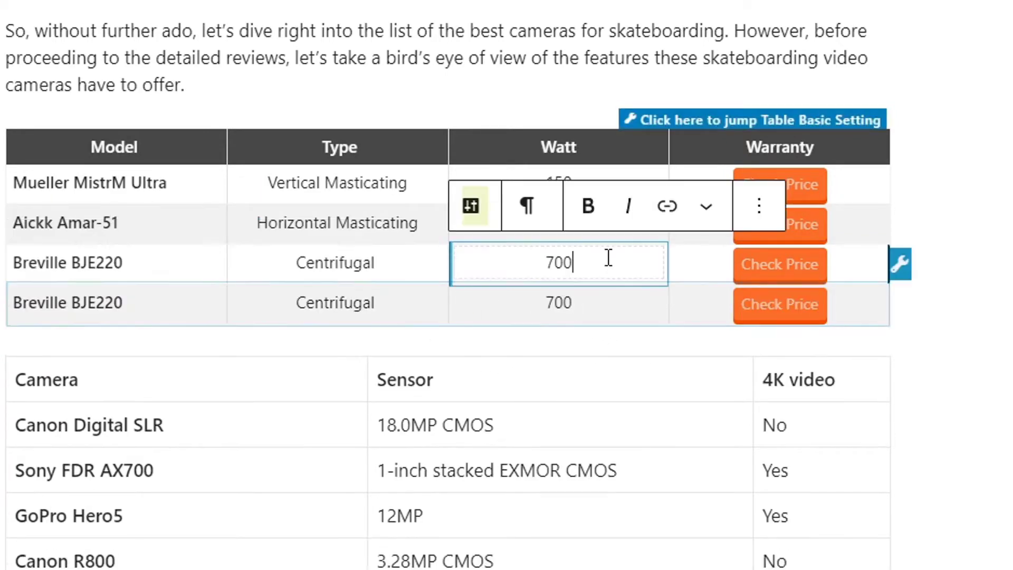
{"action": "left_click", "coordinate": [498, 315]}
{"action": "left_click", "coordinate": [900, 305]}
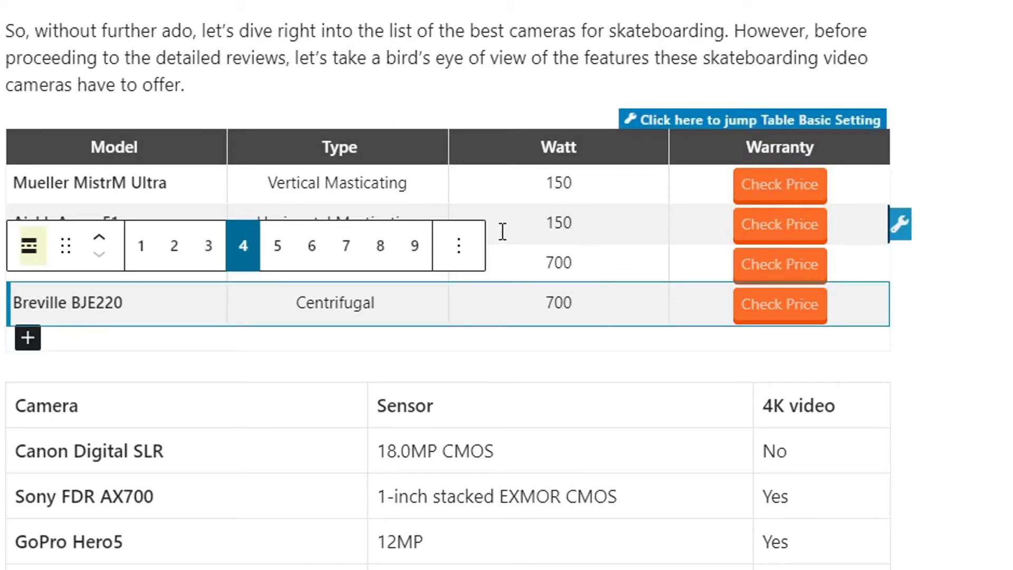
{"action": "left_click", "coordinate": [460, 254]}
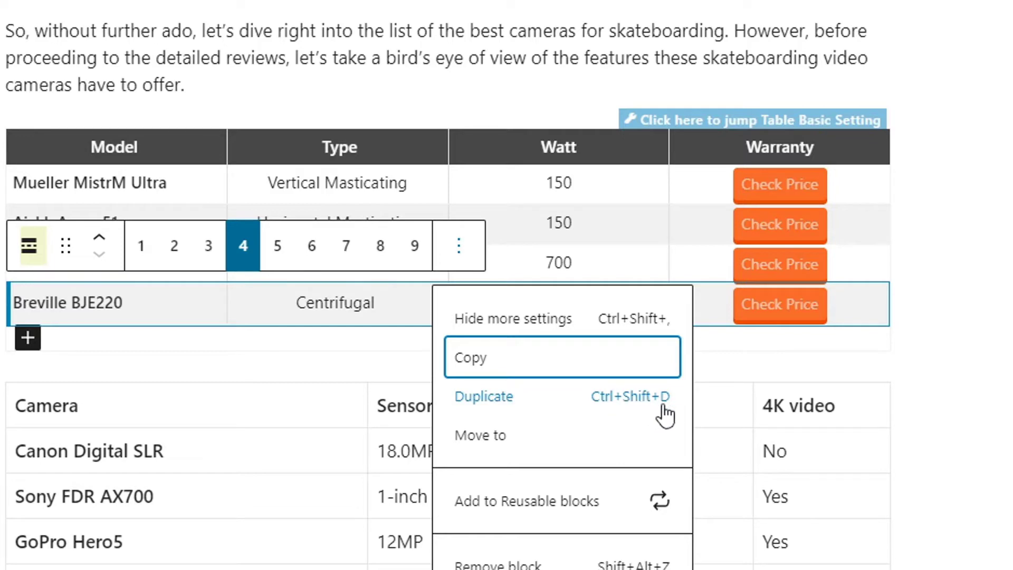
{"action": "left_click", "coordinate": [916, 336]}
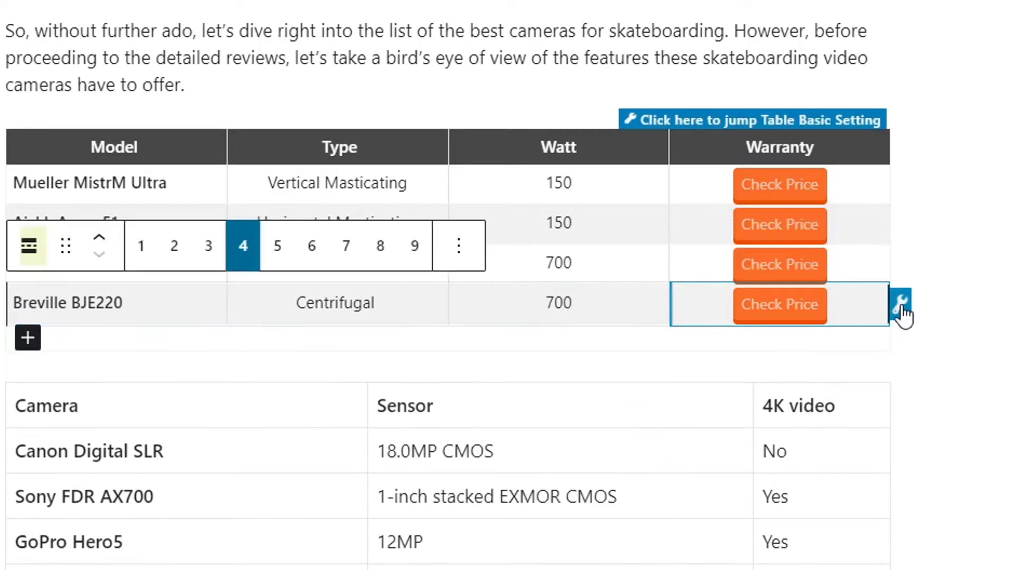
- Duplicate the last Breville BJE220 row repeatedly until the imported table has ten product rows
{"action": "left_click", "coordinate": [902, 306]}
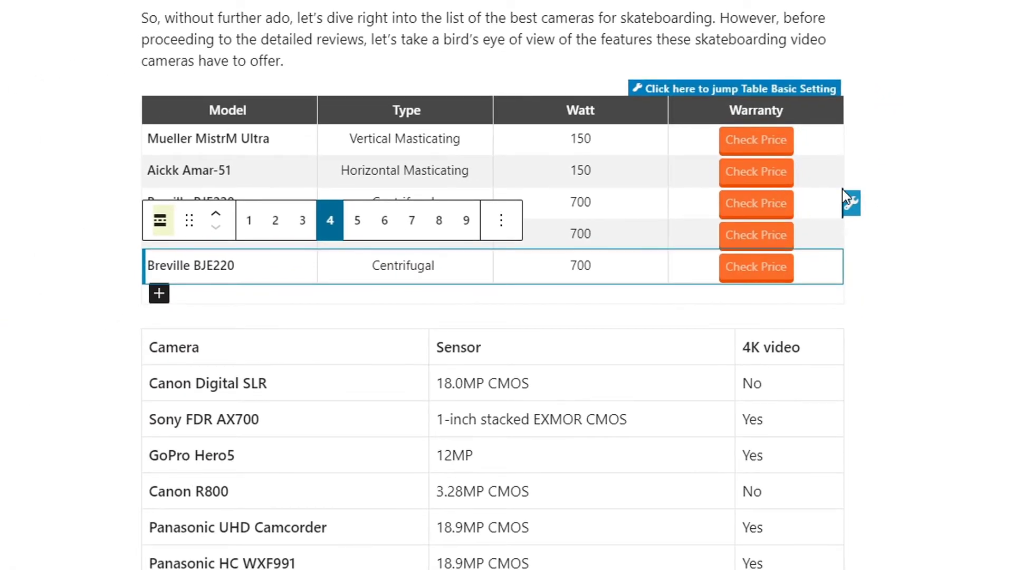
{"action": "key", "text": "ctrl+shift+d"}
{"action": "key", "text": "ctrl+shift+d"}
{"action": "key", "text": "ctrl+shift+d"}
{"action": "key", "text": "ctrl+shift+d"}
{"action": "key", "text": "ctrl+shift+d"}
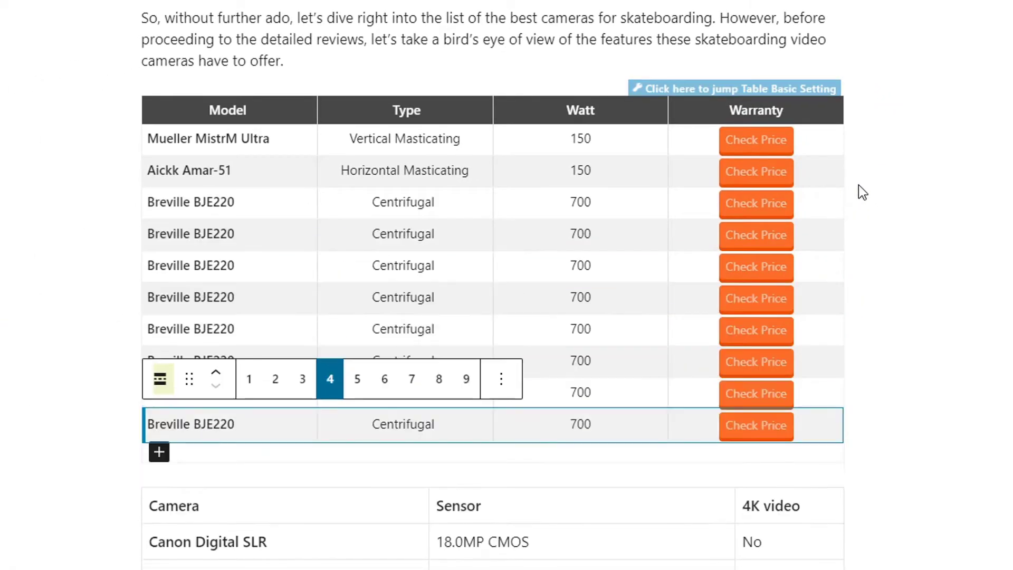
- Rename the first two column headers of the imported table as Camera and Sensor
{"action": "scroll", "coordinate": [543, 137], "scroll_direction": "down", "scroll_amount": 2}
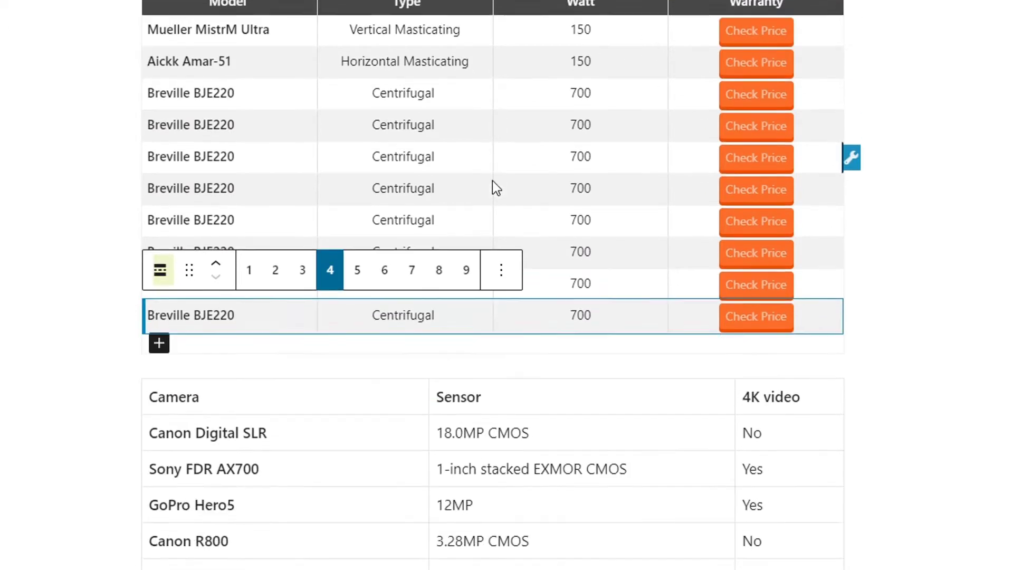
{"action": "scroll", "coordinate": [496, 187], "scroll_direction": "down", "scroll_amount": 3}
{"action": "scroll", "coordinate": [475, 185], "scroll_direction": "up", "scroll_amount": 2}
{"action": "scroll", "coordinate": [298, 317], "scroll_direction": "up", "scroll_amount": 1}
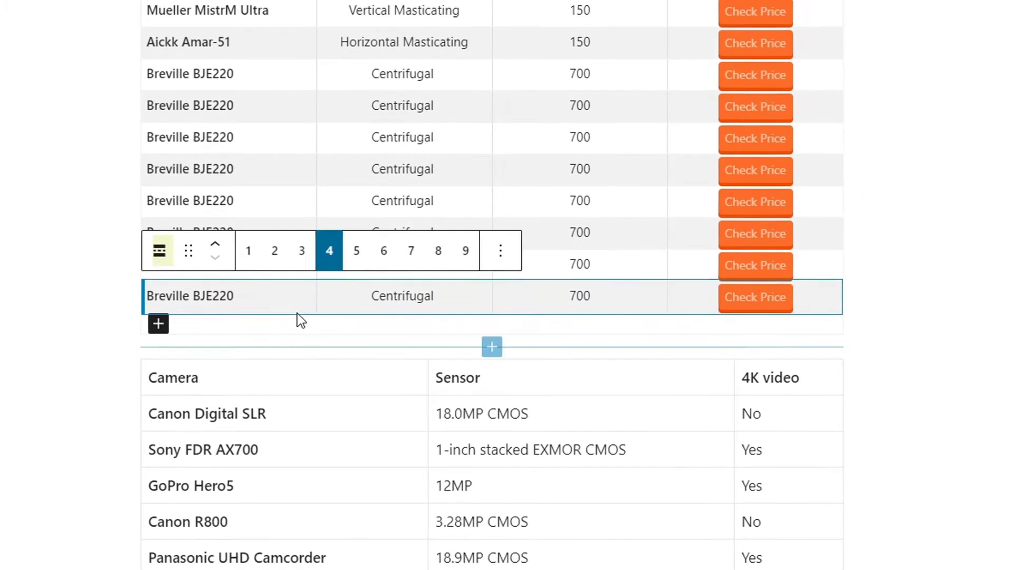
{"action": "scroll", "coordinate": [296, 312], "scroll_direction": "up", "scroll_amount": 3}
{"action": "double_click", "coordinate": [221, 105]}
{"action": "type", "text": "C"}
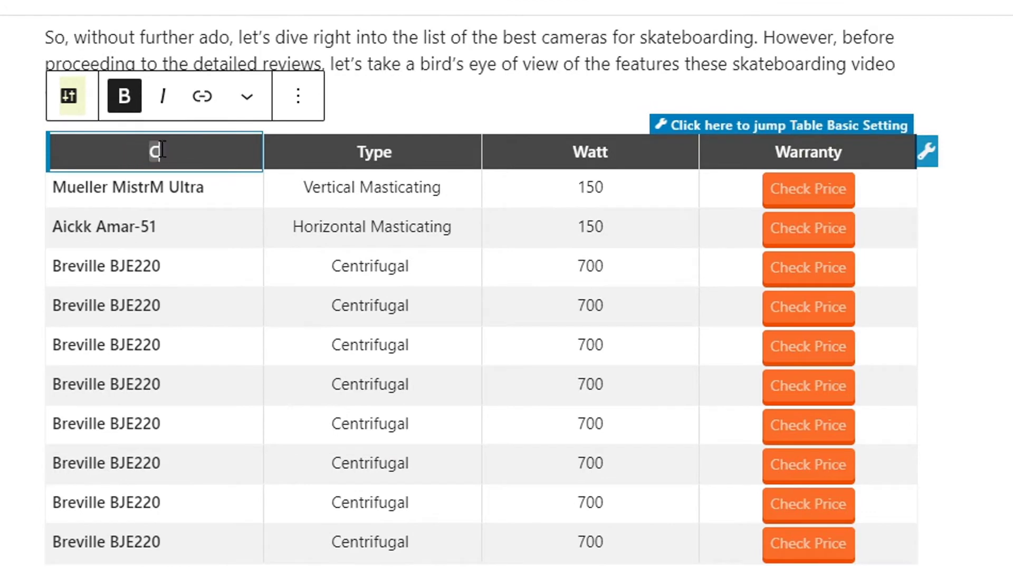
{"action": "type", "text": "amera"}
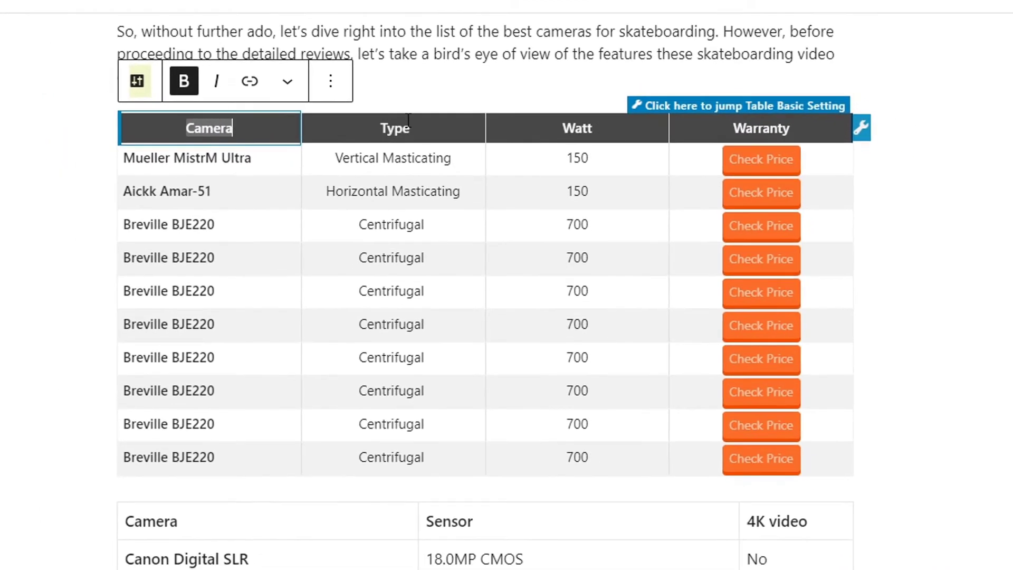
{"action": "double_click", "coordinate": [409, 131]}
{"action": "type", "text": "S"}
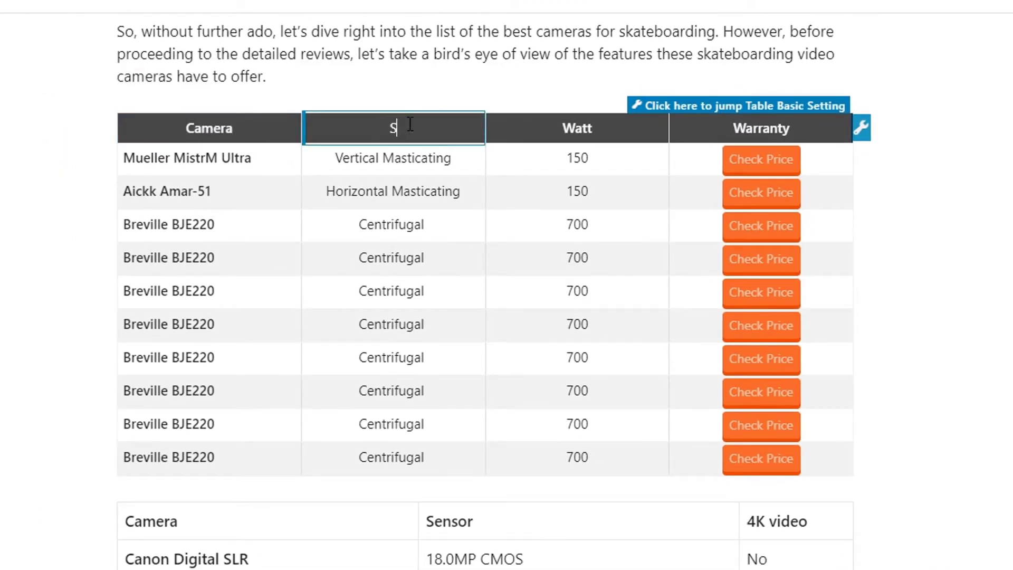
{"action": "type", "text": "ensor"}
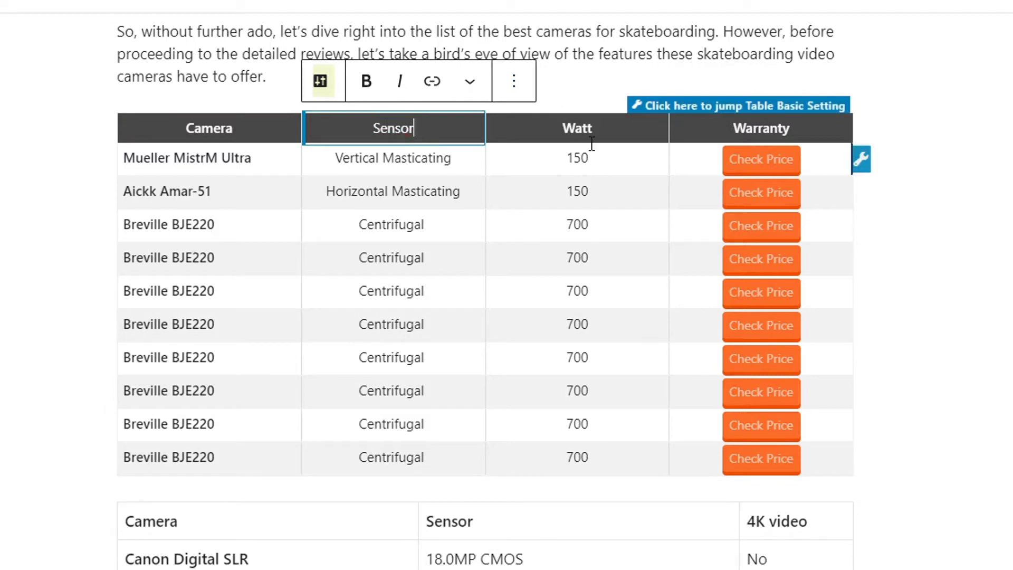
- Rename the third column header as 4K Video and the fourth as Price
{"action": "double_click", "coordinate": [601, 129]}
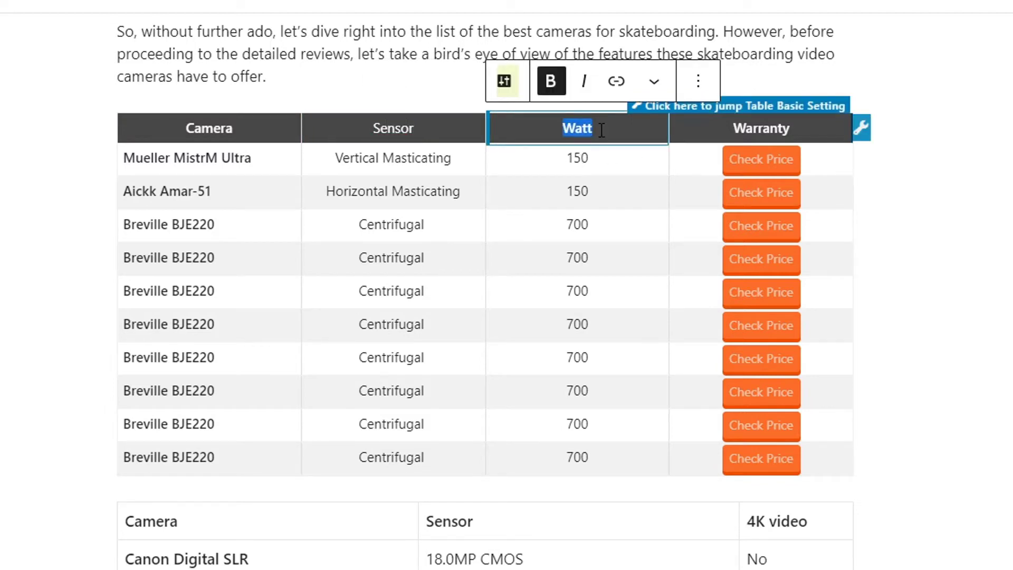
{"action": "type", "text": "4K Vid"}
{"action": "key", "text": "BackSpace"}
{"action": "key", "text": "BackSpace"}
{"action": "type", "text": "ideo"}
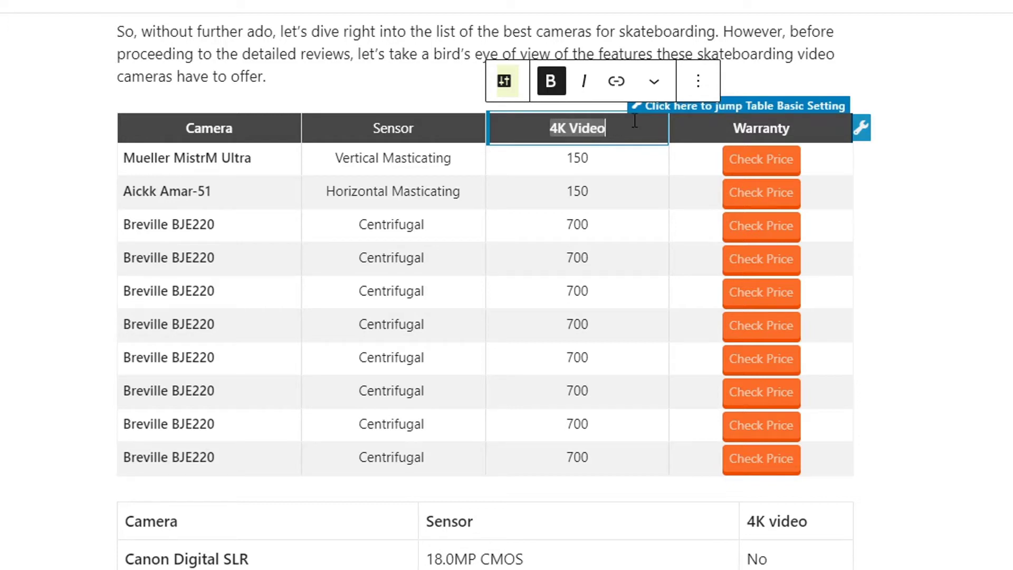
{"action": "double_click", "coordinate": [756, 131]}
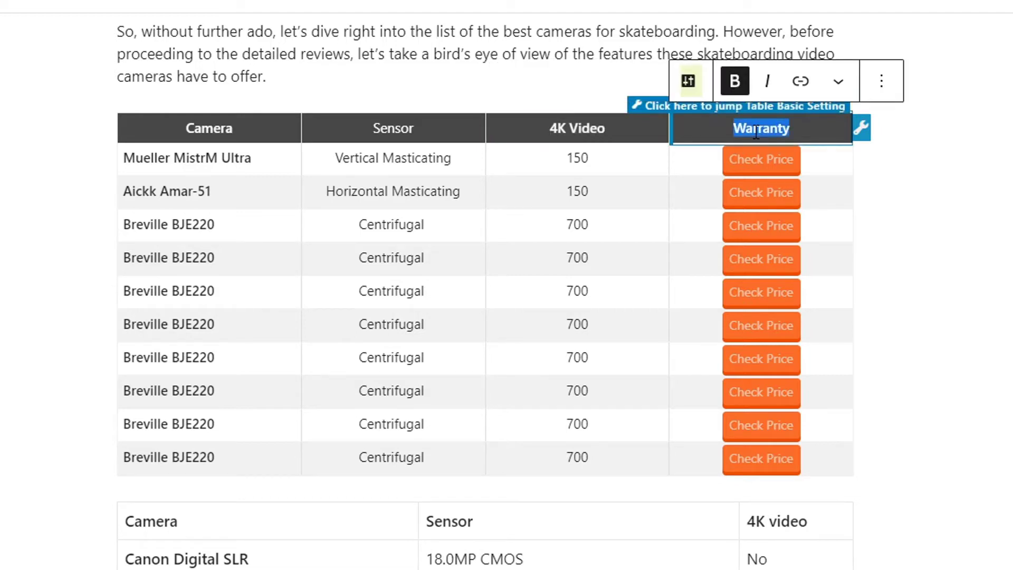
{"action": "type", "text": "Price"}
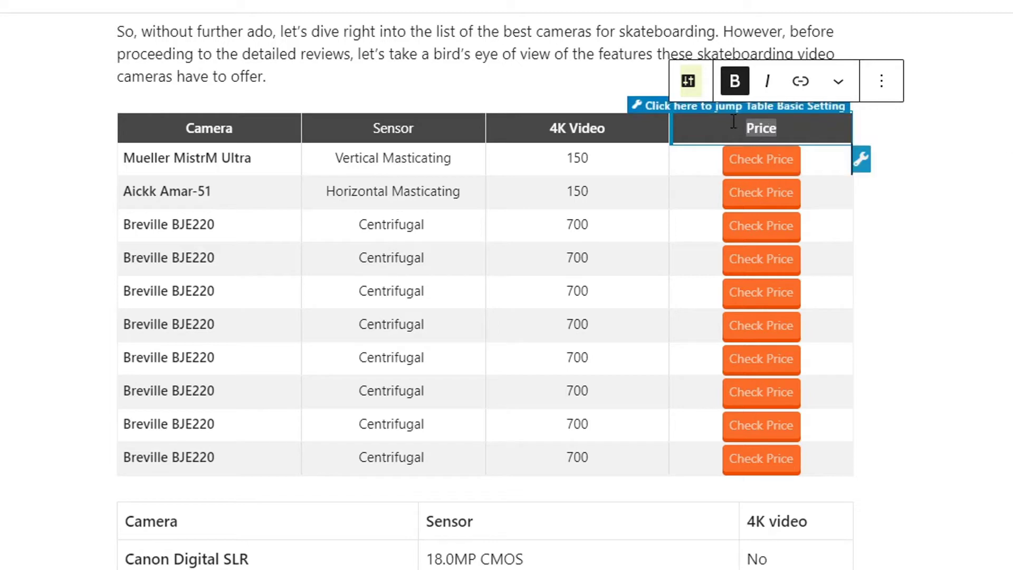
- Enter Check Price as the button label in the first product row's Price cell
{"action": "left_click", "coordinate": [788, 170]}
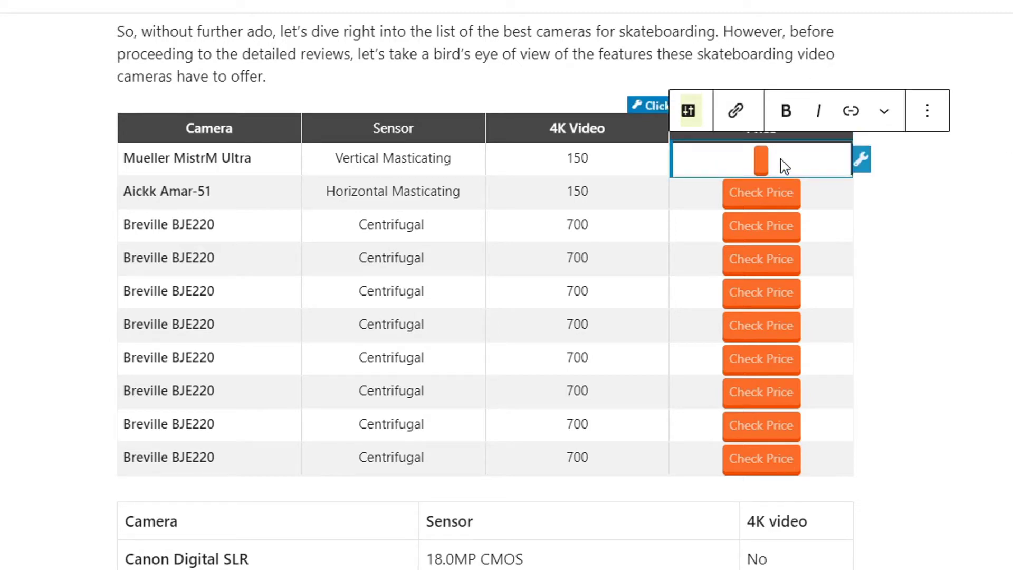
{"action": "type", "text": "Check "}
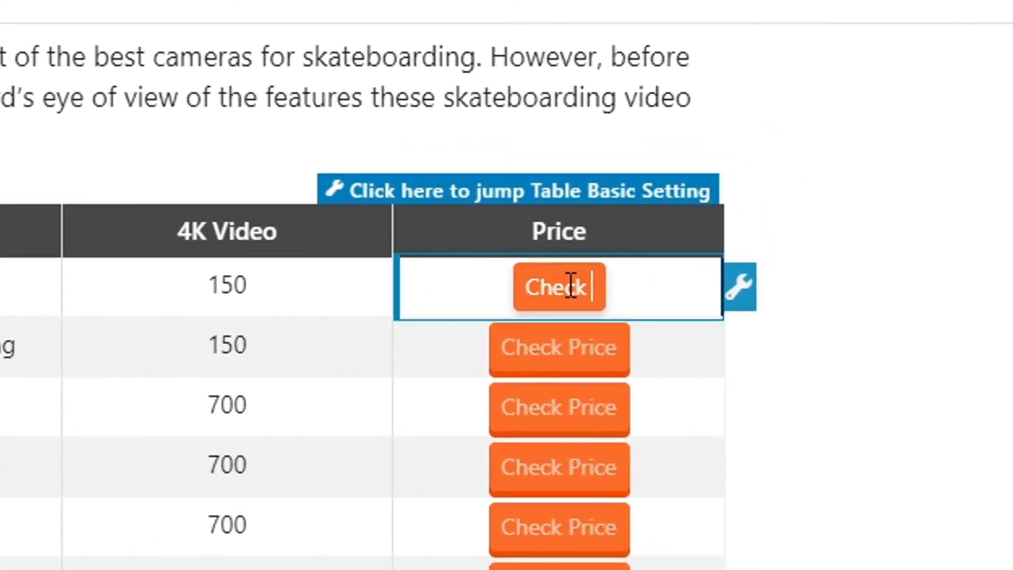
{"action": "type", "text": "Pr"}
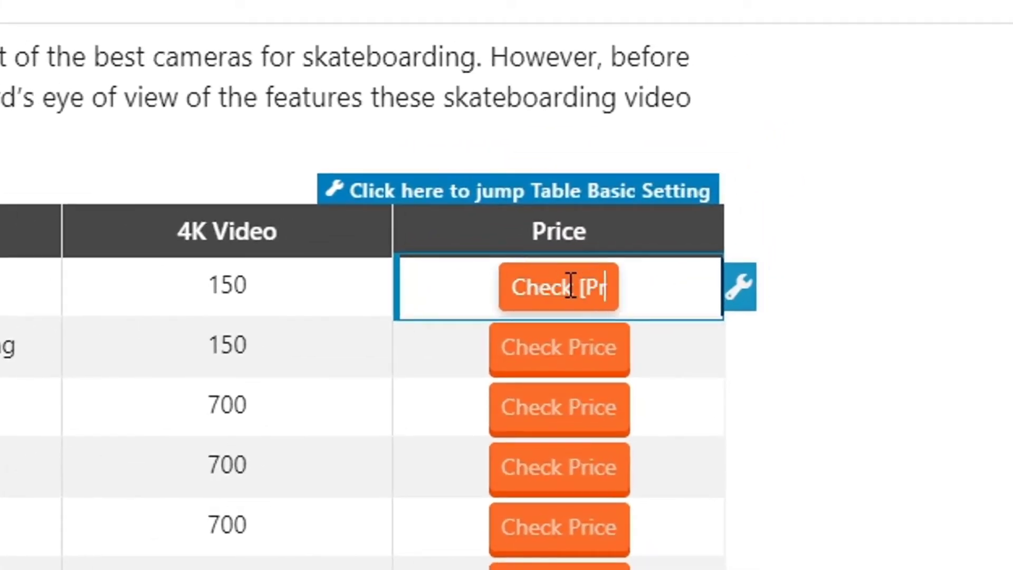
{"action": "key", "text": "BackSpace"}
{"action": "key", "text": "BackSpace"}
{"action": "type", "text": "Price"}
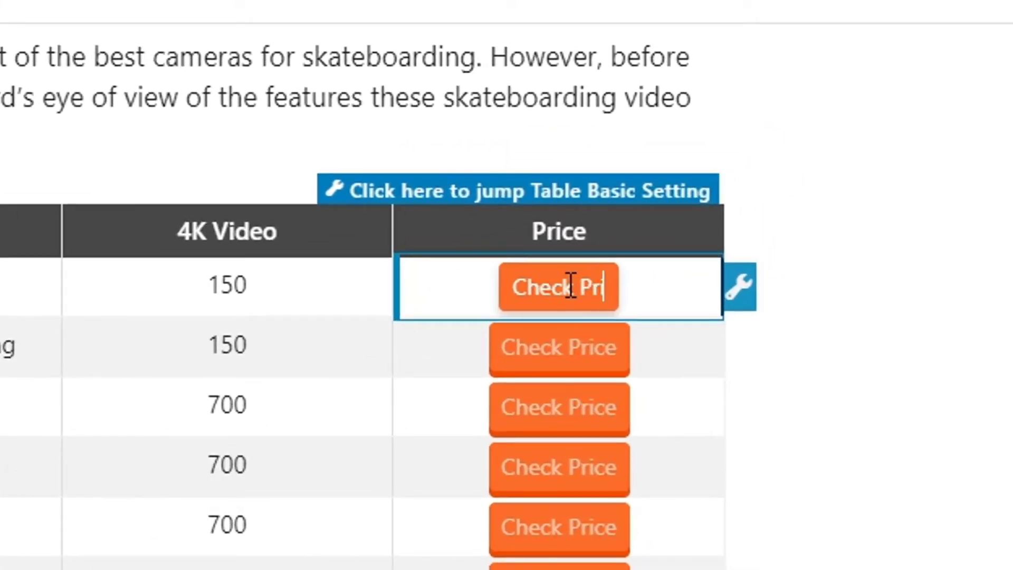
- Copy the Check Price label into the price buttons of the remaining nine product rows
{"action": "key", "text": "ctrl+a"}
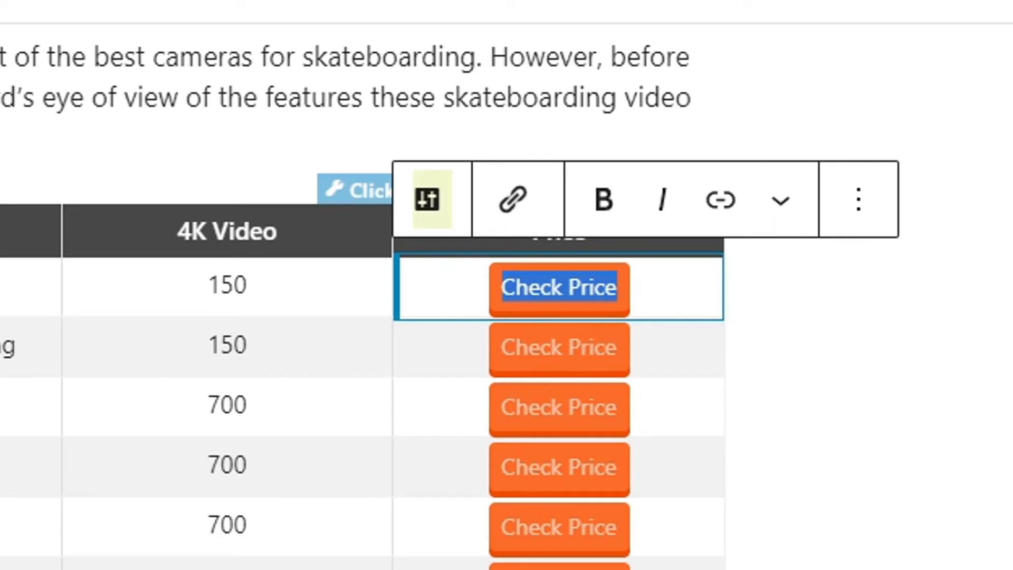
{"action": "key", "text": "ctrl+c"}
{"action": "left_click", "coordinate": [596, 347]}
{"action": "key", "text": "ctrl+v"}
{"action": "left_click", "coordinate": [584, 402]}
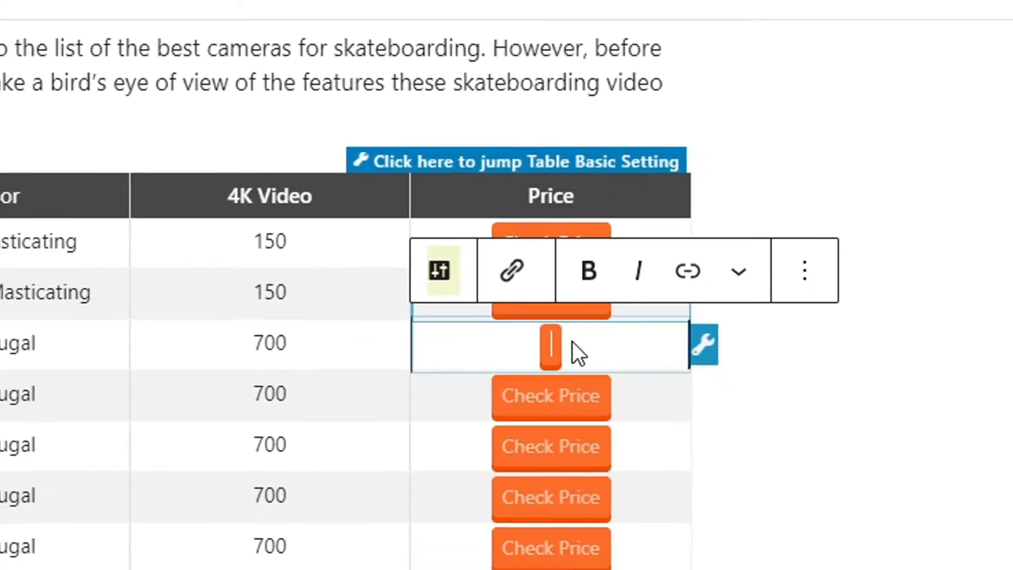
{"action": "key", "text": "ctrl+v"}
{"action": "left_click", "coordinate": [573, 402]}
{"action": "key", "text": "ctrl+v"}
{"action": "left_click", "coordinate": [580, 454]}
{"action": "key", "text": "ctrl+v"}
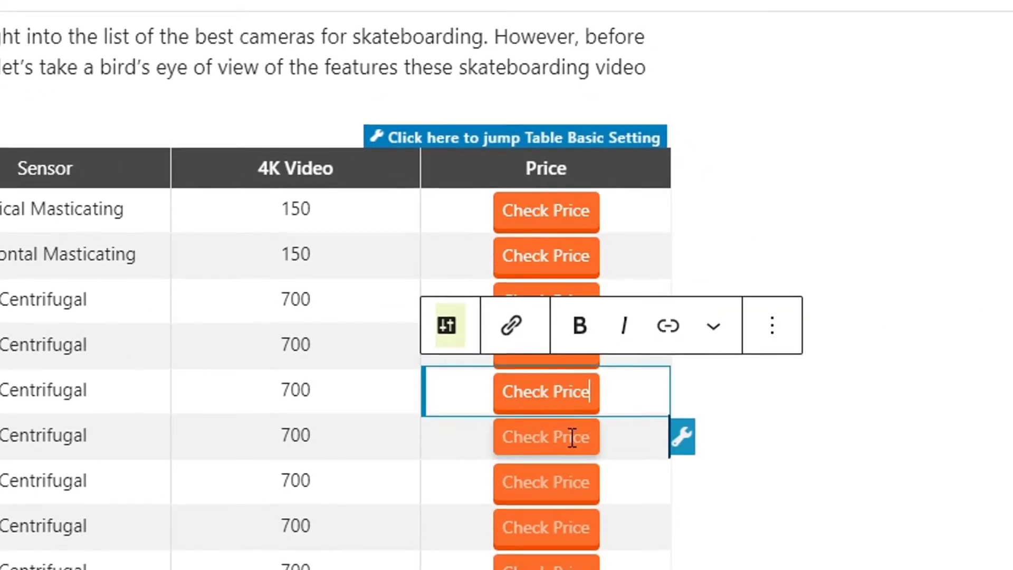
{"action": "left_click", "coordinate": [572, 438]}
{"action": "key", "text": "ctrl+v"}
{"action": "left_click", "coordinate": [554, 482]}
{"action": "key", "text": "ctrl+v"}
{"action": "left_click", "coordinate": [554, 520]}
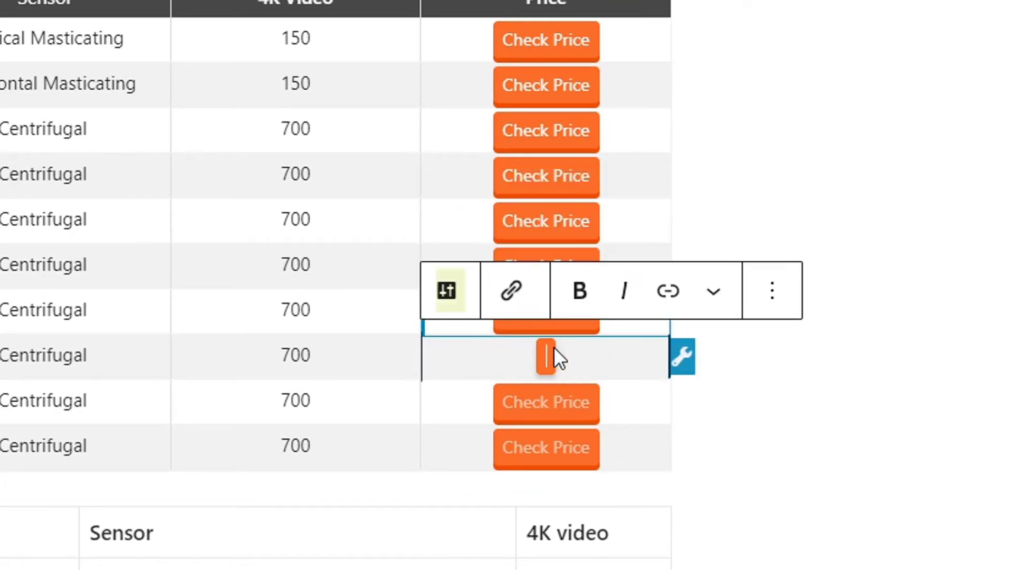
{"action": "key", "text": "ctrl+v"}
{"action": "left_click", "coordinate": [560, 400]}
{"action": "key", "text": "ctrl+v"}
{"action": "left_click", "coordinate": [563, 440]}
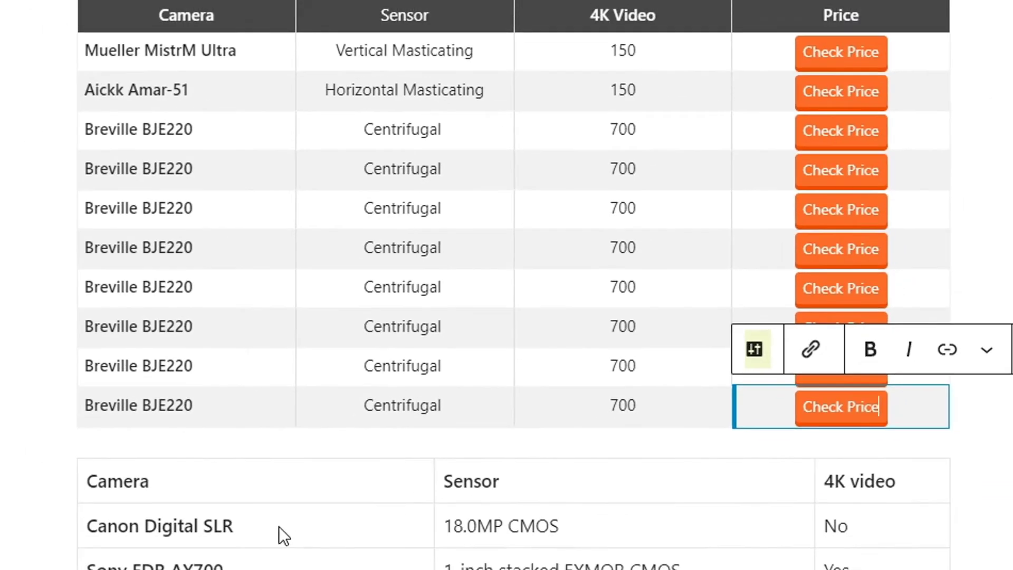
- Replace the first product name with Canon Digital SLR copied from the original table, without the extra line break
{"action": "triple_click", "coordinate": [279, 524]}
{"action": "left_click", "coordinate": [232, 525]}
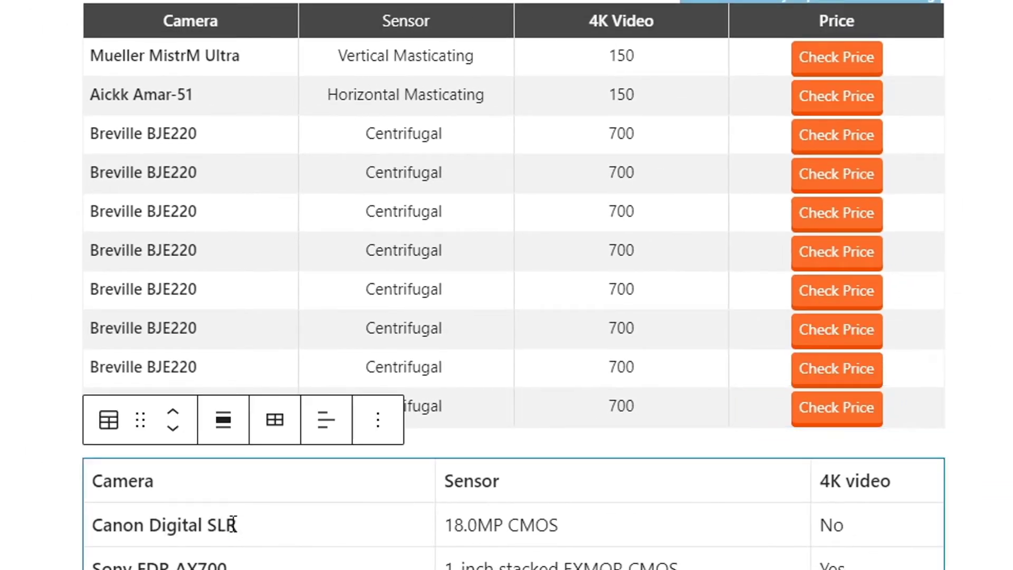
{"action": "triple_click", "coordinate": [216, 528]}
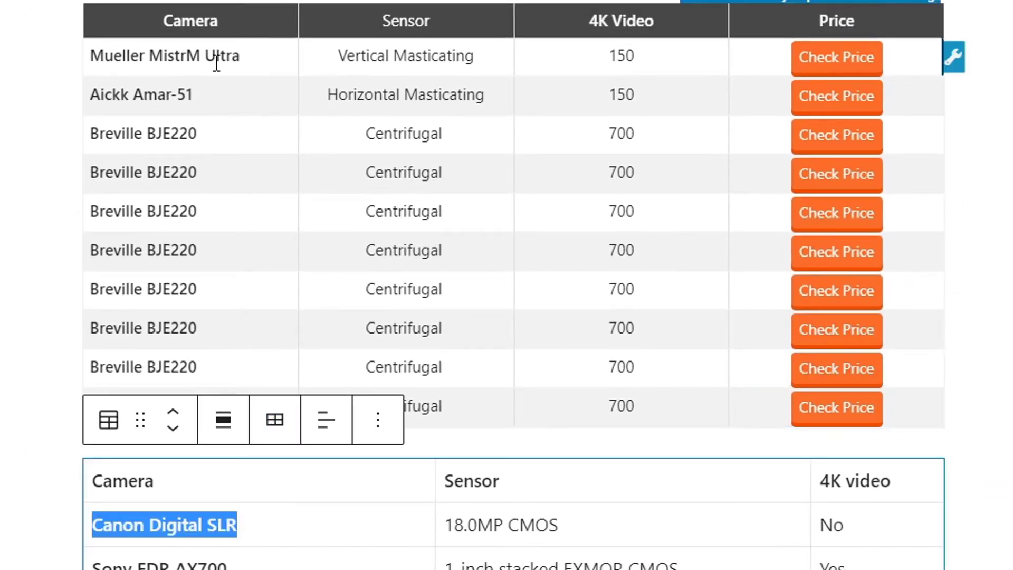
{"action": "triple_click", "coordinate": [177, 62]}
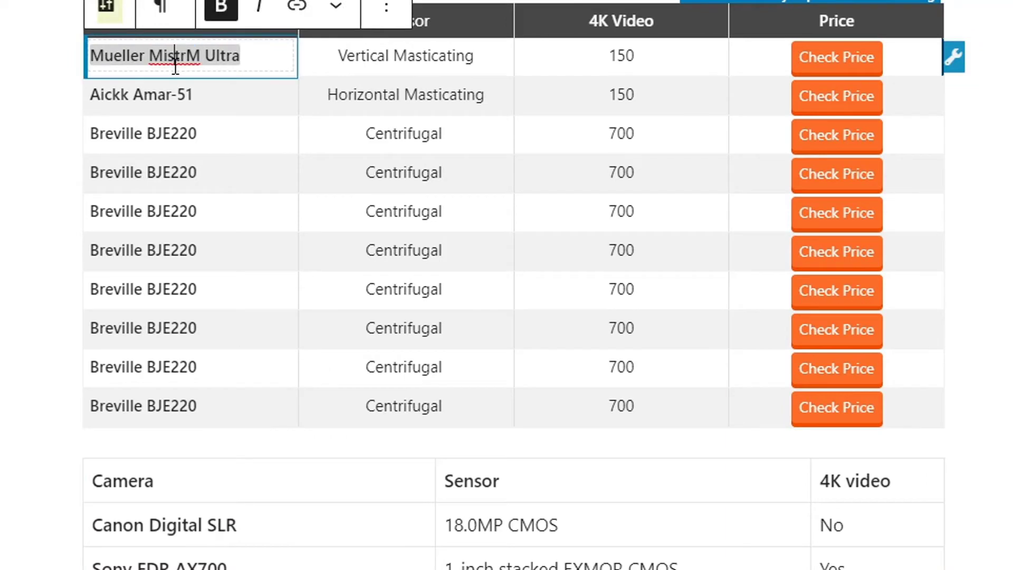
{"action": "key", "text": "ctrl+v"}
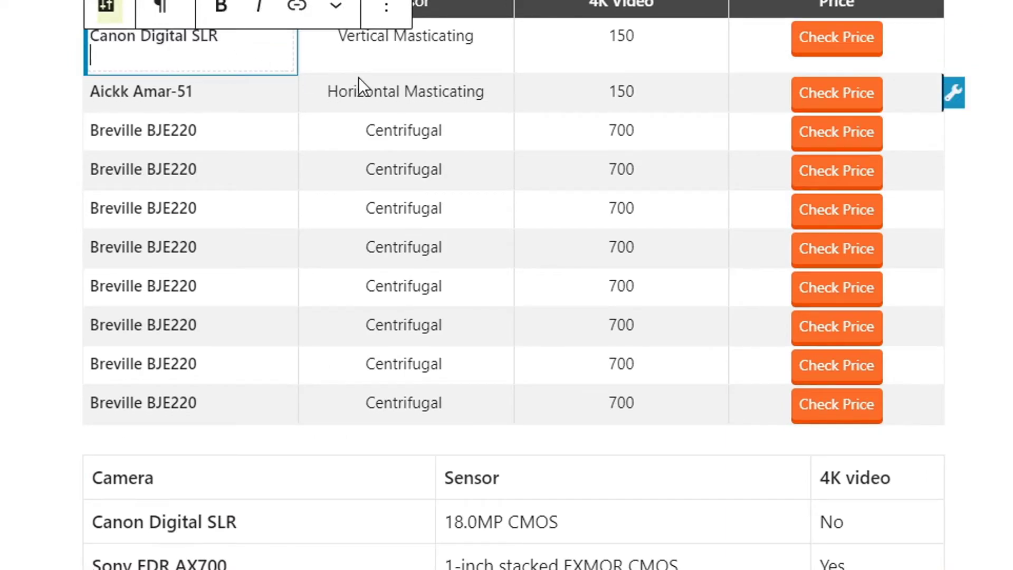
{"action": "key", "text": "BackSpace"}
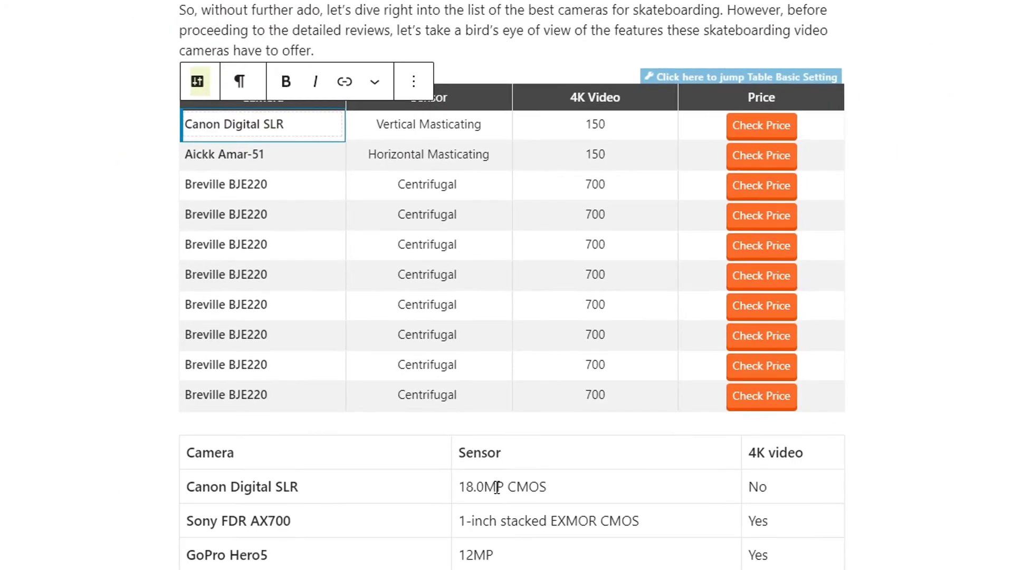
- Replace the Canon Digital SLR row's Sensor value with 18.0MP CMOS copied from the original table, without the extra line
{"action": "triple_click", "coordinate": [497, 486]}
{"action": "left_click", "coordinate": [417, 127]}
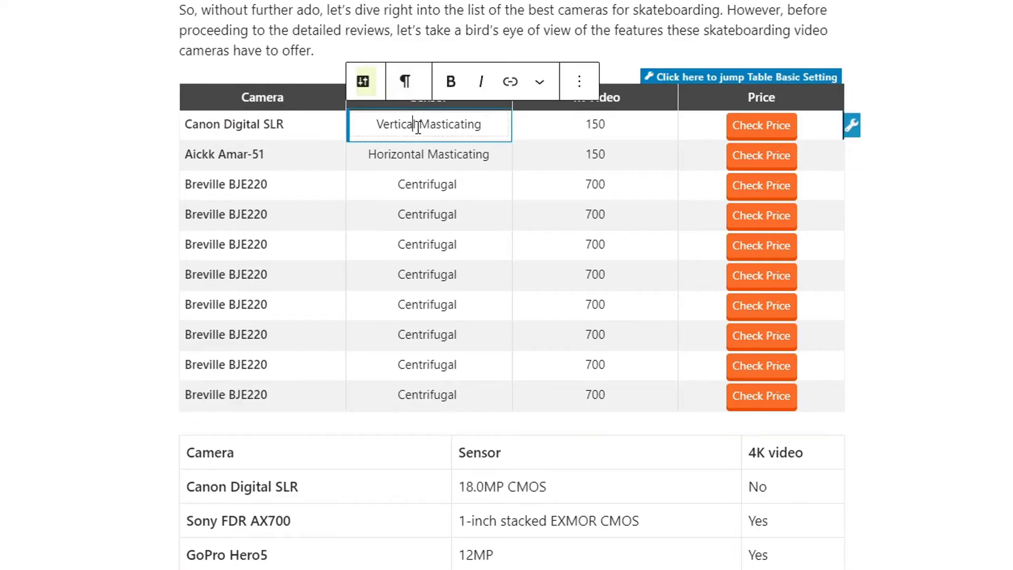
{"action": "triple_click", "coordinate": [418, 127]}
{"action": "key", "text": "ctrl+v"}
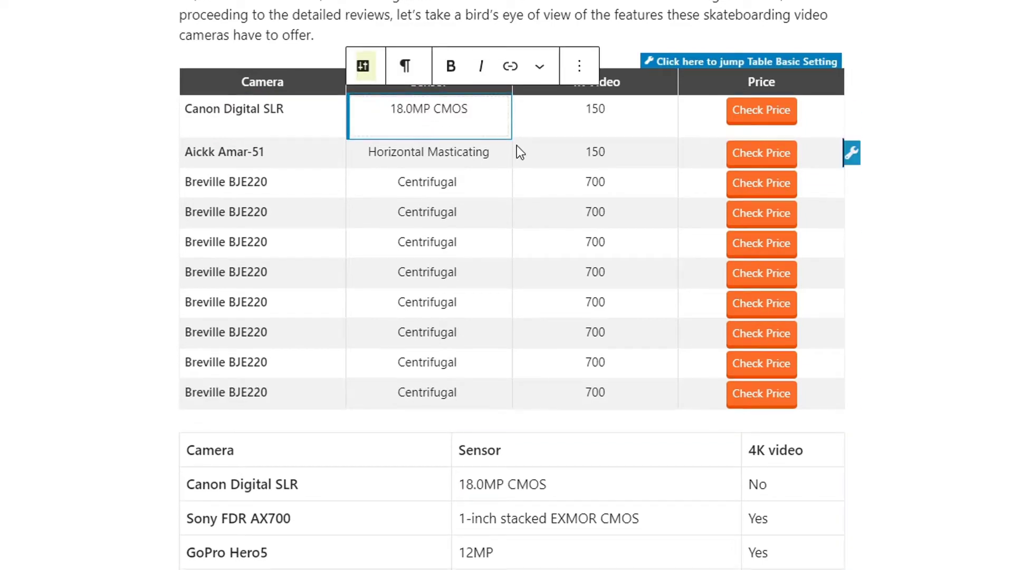
{"action": "key", "text": "BackSpace"}
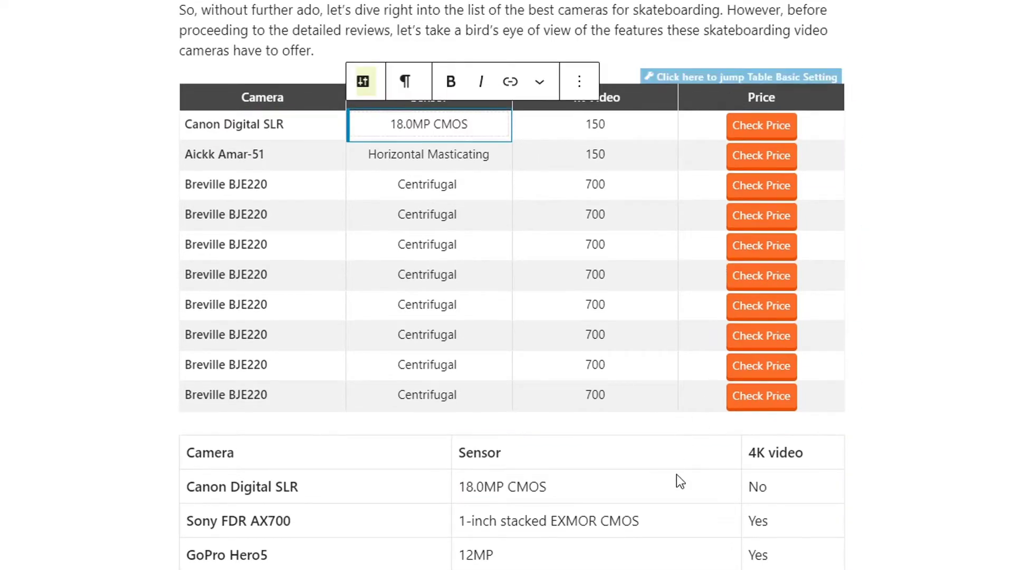
- Replace the Canon Digital SLR row's 4K Video value with No copied from the original table
{"action": "double_click", "coordinate": [765, 485]}
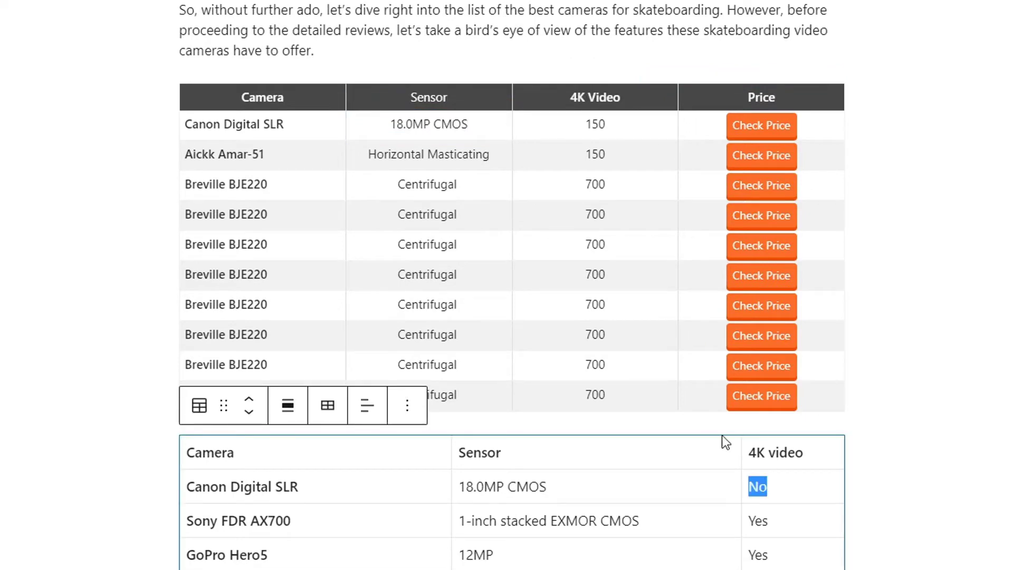
{"action": "double_click", "coordinate": [605, 125]}
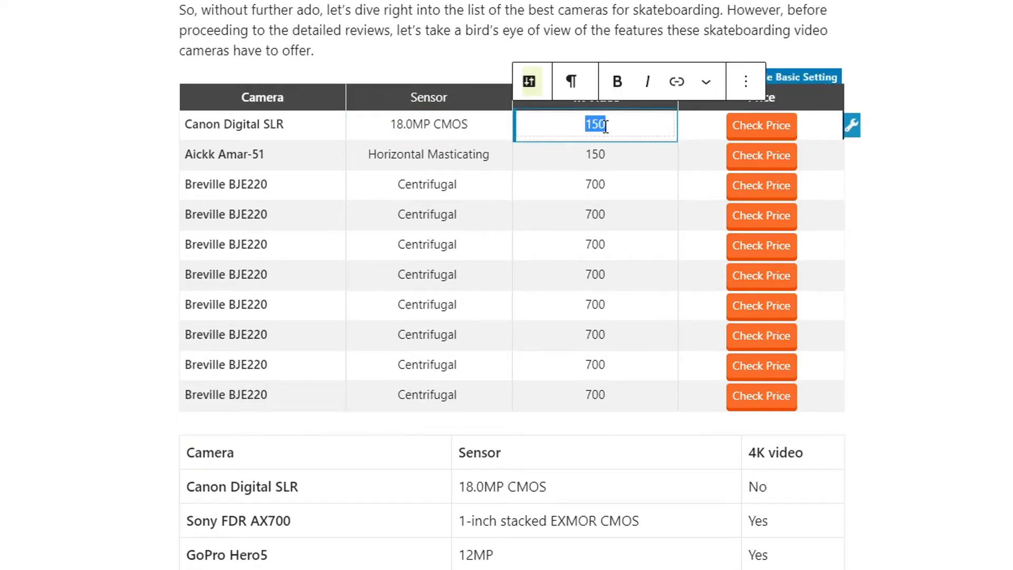
{"action": "key", "text": "ctrl+v"}
{"action": "key", "text": "BackSpace"}
{"action": "left_click", "coordinate": [592, 158]}
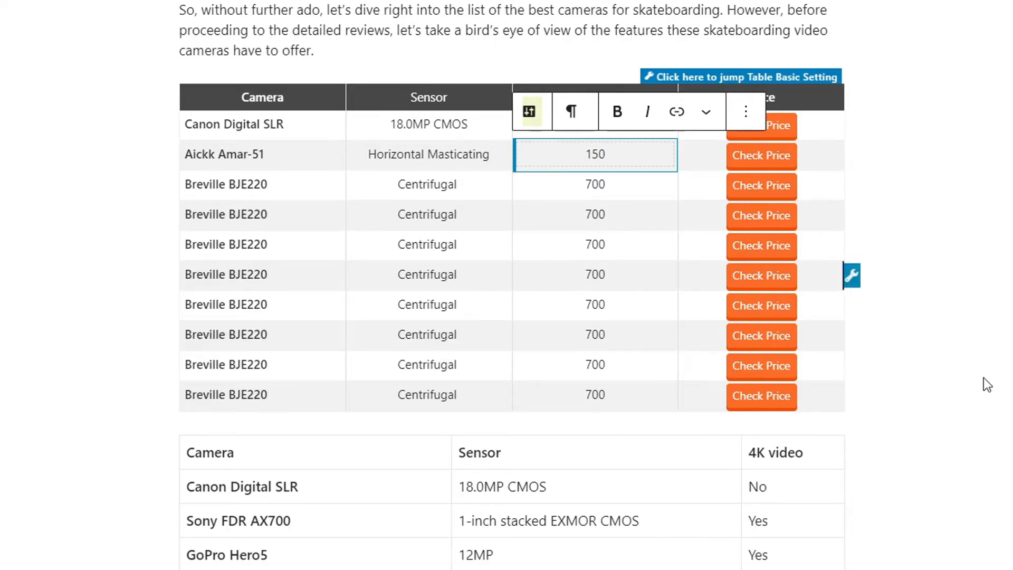
{"action": "scroll", "coordinate": [477, 220], "scroll_direction": "down", "scroll_amount": 5}
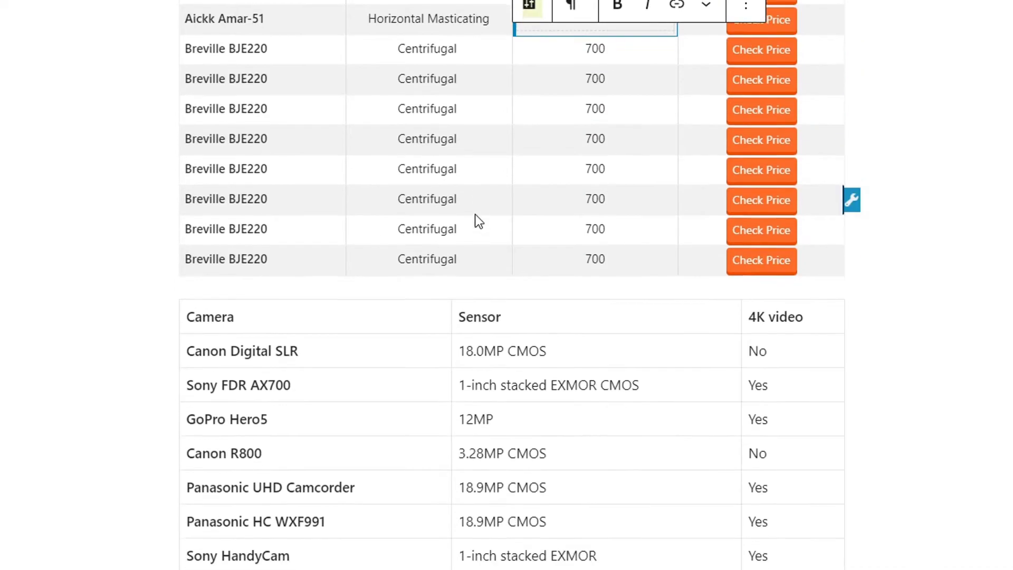
{"action": "scroll", "coordinate": [646, 355], "scroll_direction": "up", "scroll_amount": 7}
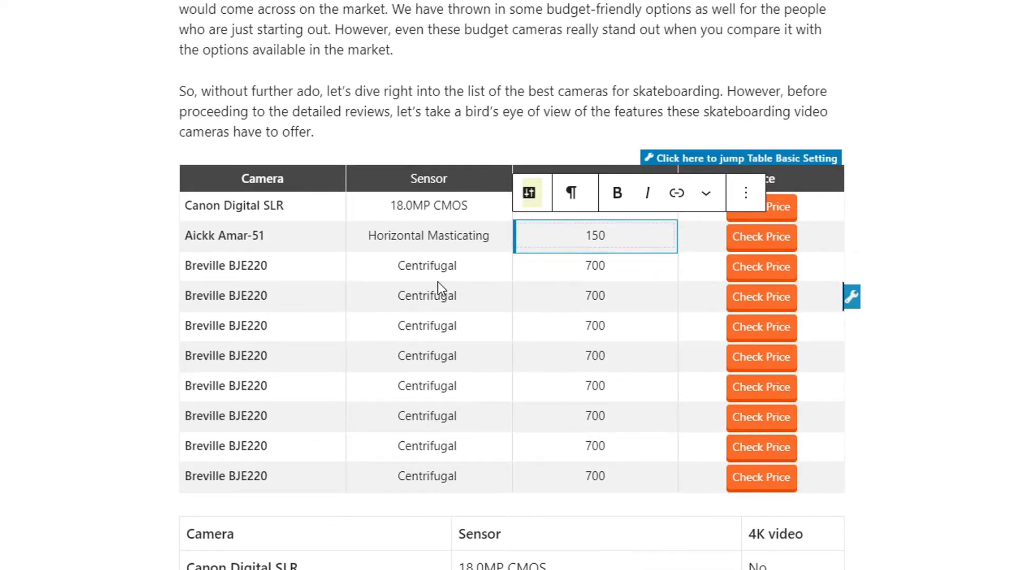
{"action": "left_click", "coordinate": [438, 282]}
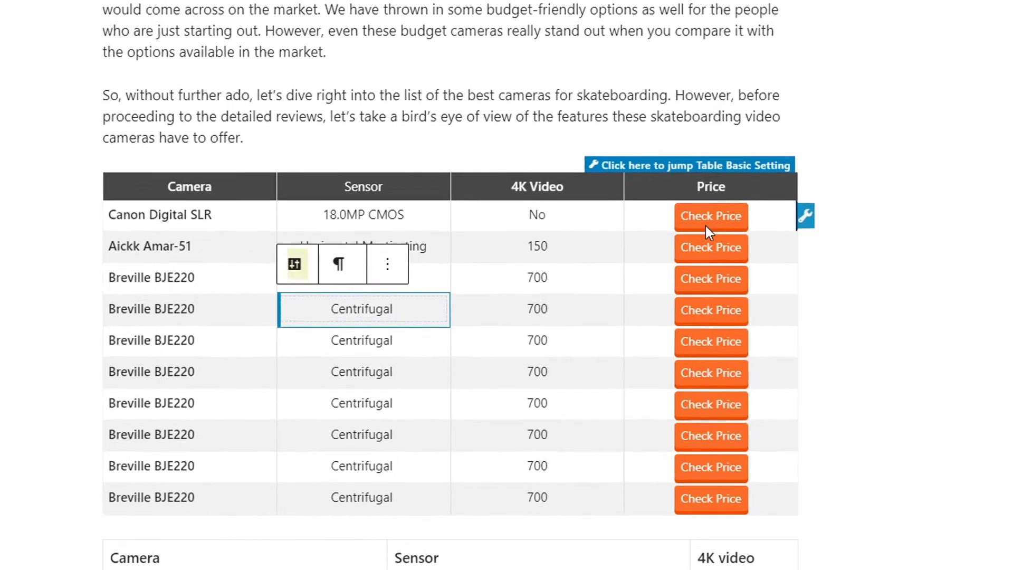
{"action": "left_click", "coordinate": [768, 201]}
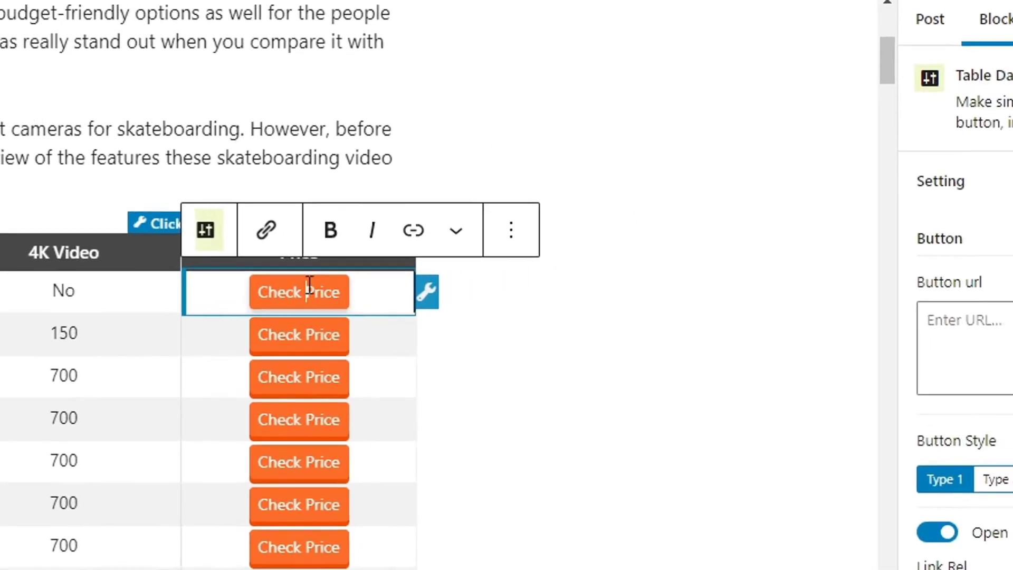
{"action": "left_click", "coordinate": [822, 350]}
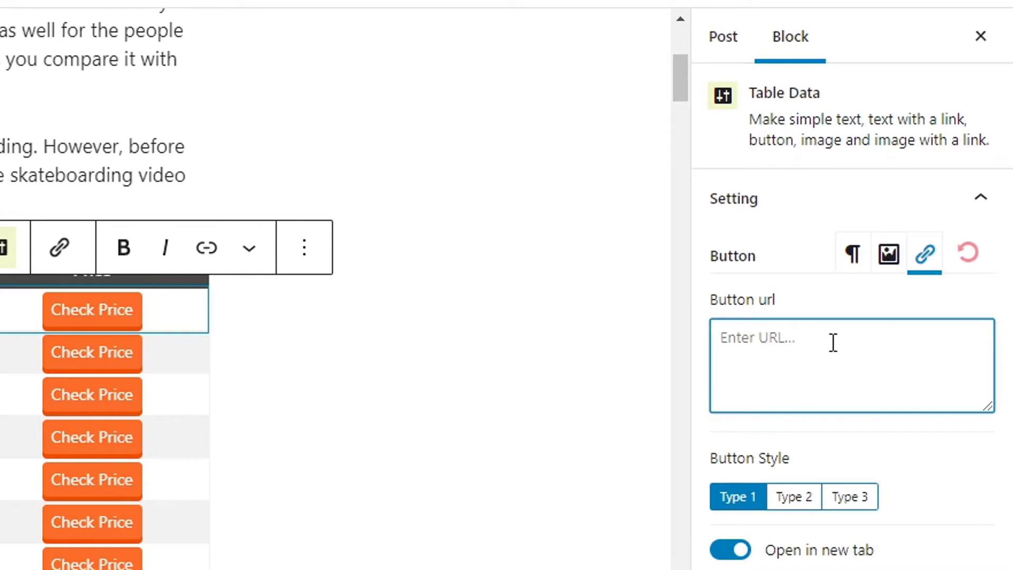
{"action": "type", "text": "amazon"}
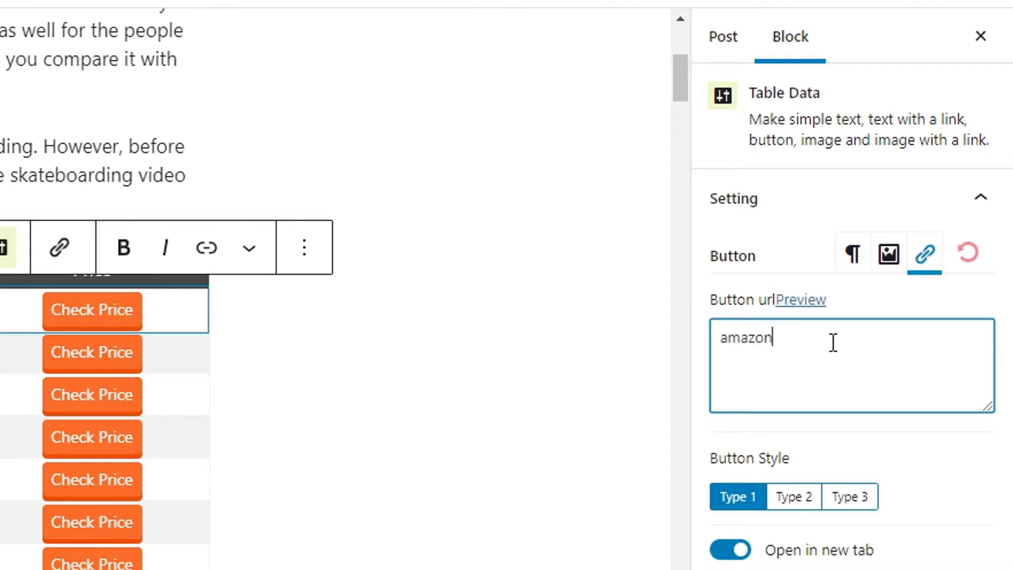
{"action": "type", "text": ".com"}
{"action": "key", "text": "Home"}
{"action": "type", "text": "https:"}
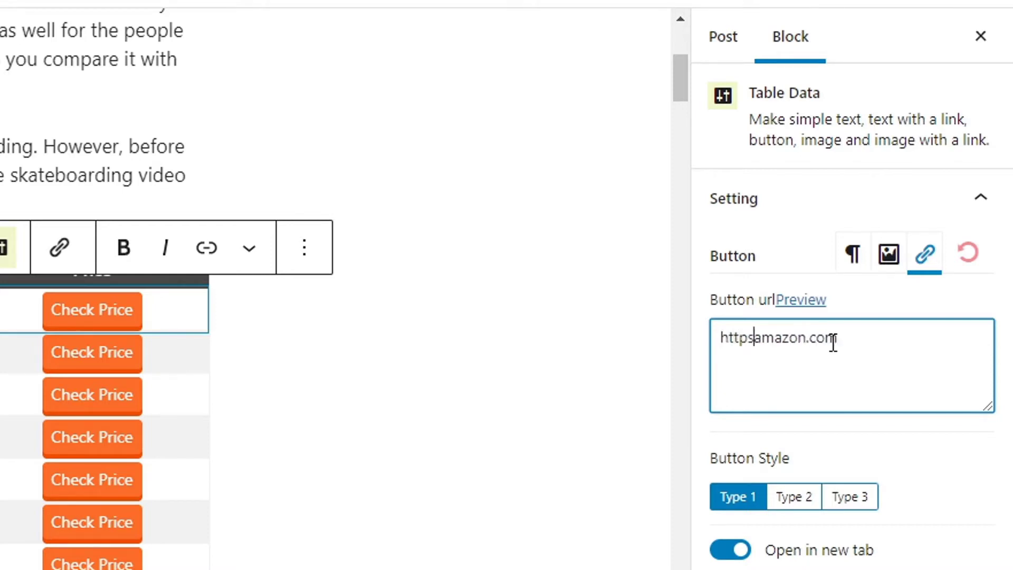
{"action": "type", "text": "//"}
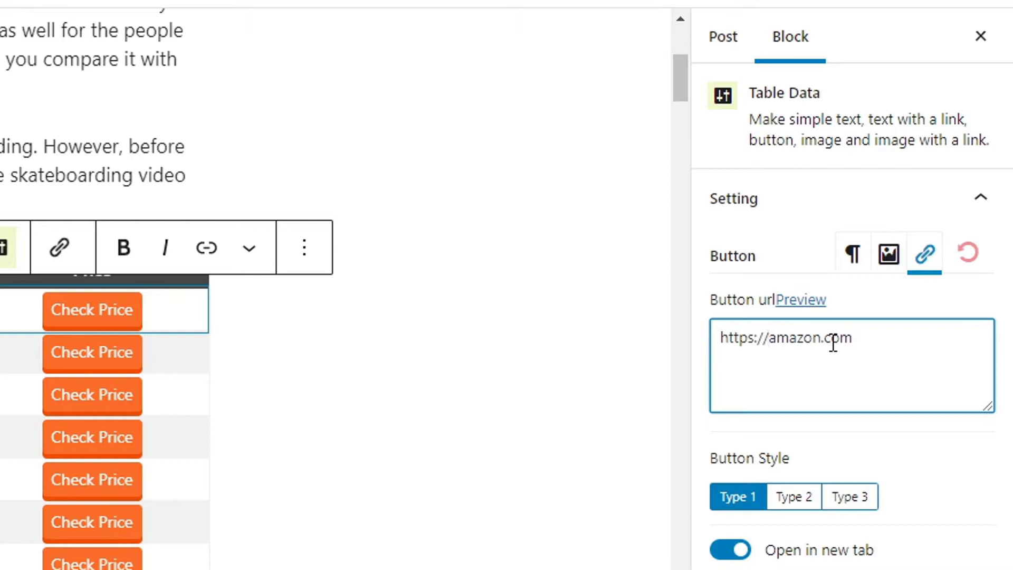
{"action": "type", "text": "www."}
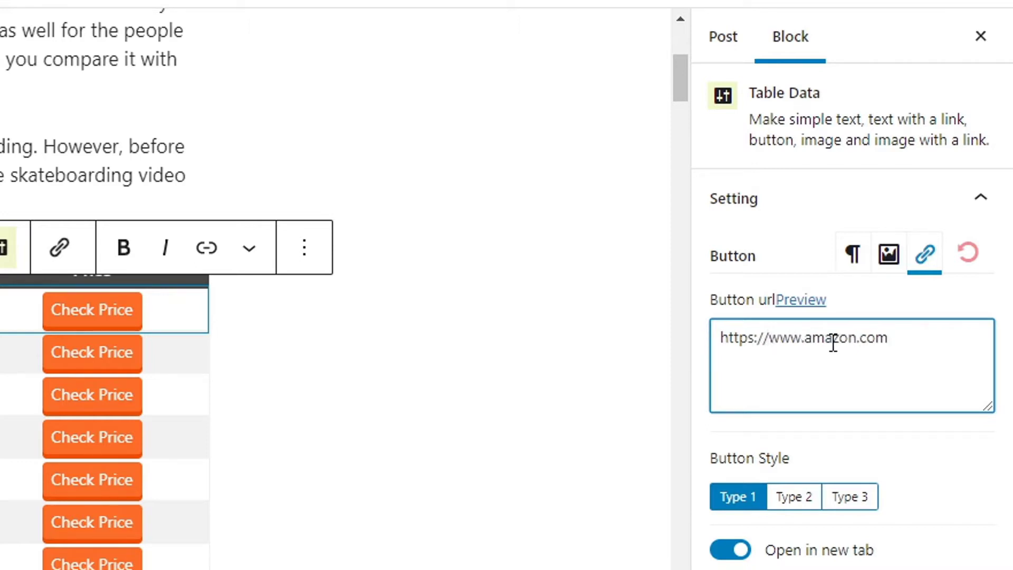
{"action": "left_click", "coordinate": [920, 347]}
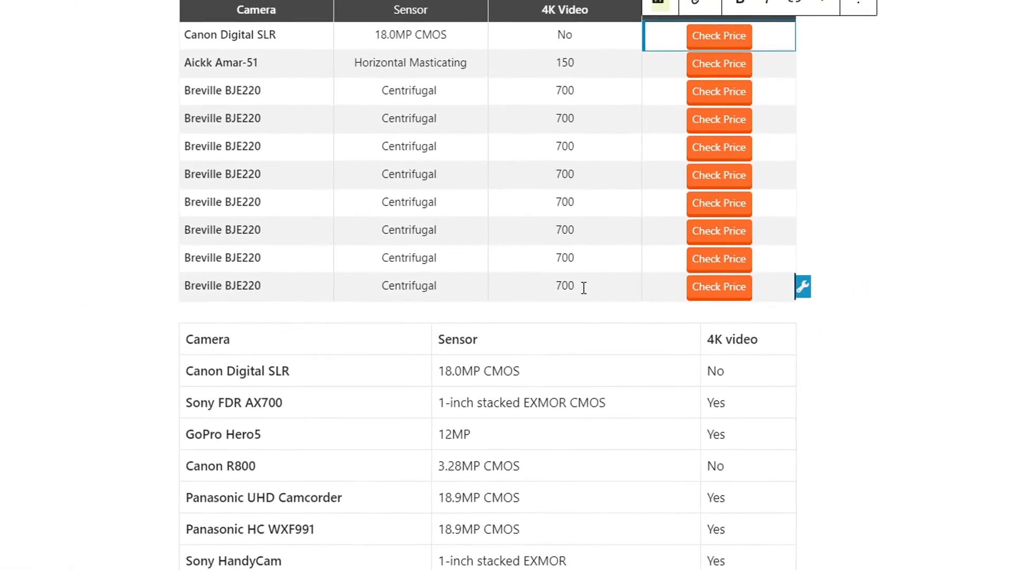
- Remove the original plain camera comparison table below the styled table
{"action": "scroll", "coordinate": [584, 287], "scroll_direction": "up", "scroll_amount": 3}
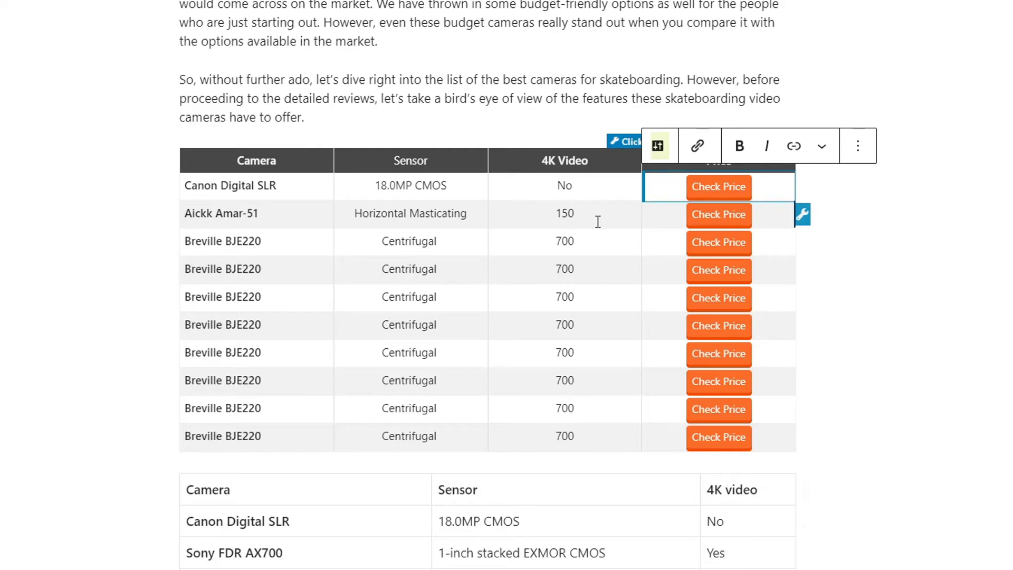
{"action": "scroll", "coordinate": [595, 216], "scroll_direction": "down", "scroll_amount": 6}
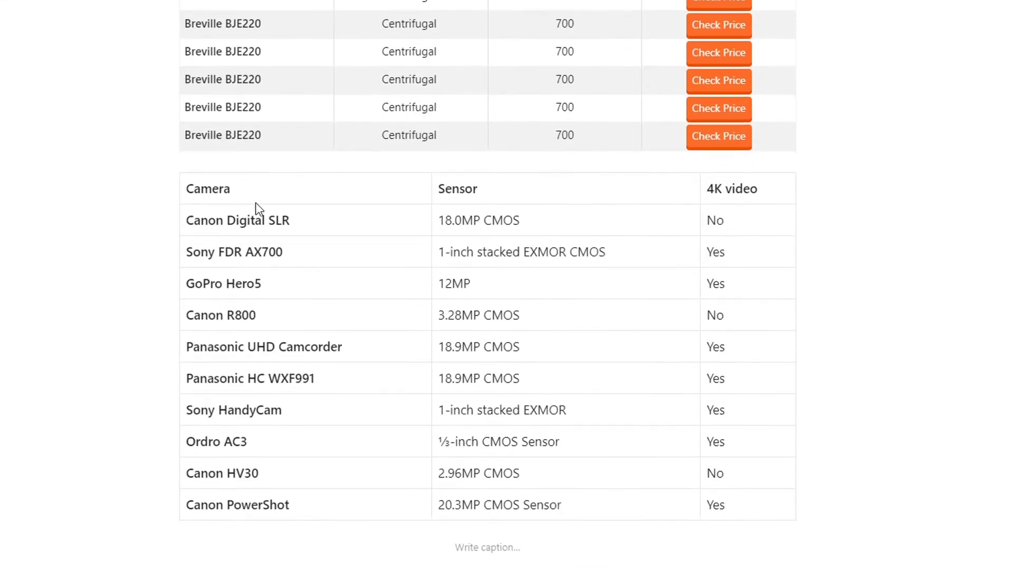
{"action": "left_click", "coordinate": [237, 186]}
{"action": "left_click", "coordinate": [390, 148]}
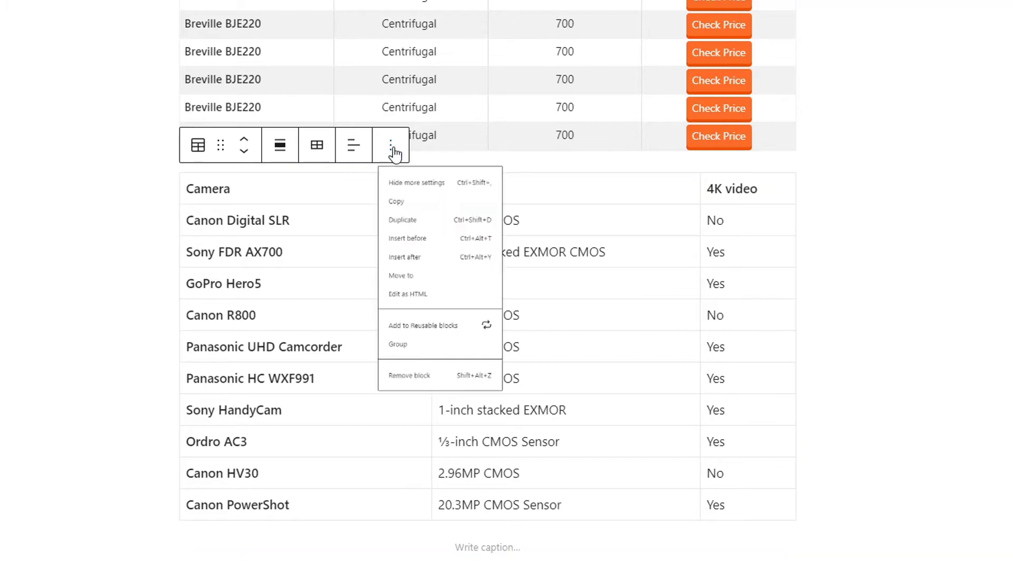
{"action": "left_click", "coordinate": [416, 477]}
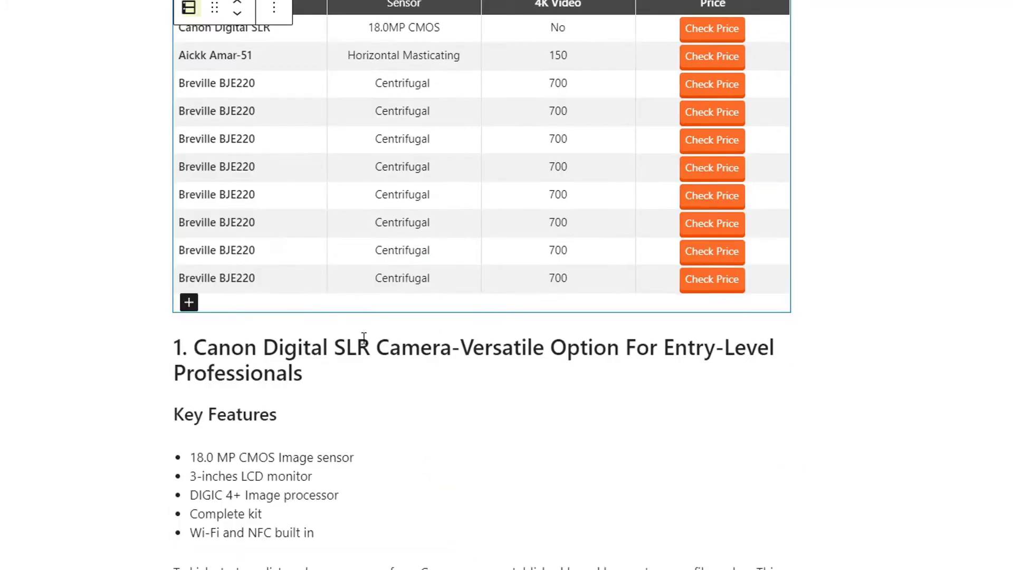
- Look over the draft from the introduction through the Canon review's Pros and Cons to the Sony review heading
{"action": "triple_click", "coordinate": [248, 338]}
{"action": "scroll", "coordinate": [362, 321], "scroll_direction": "down", "scroll_amount": 4}
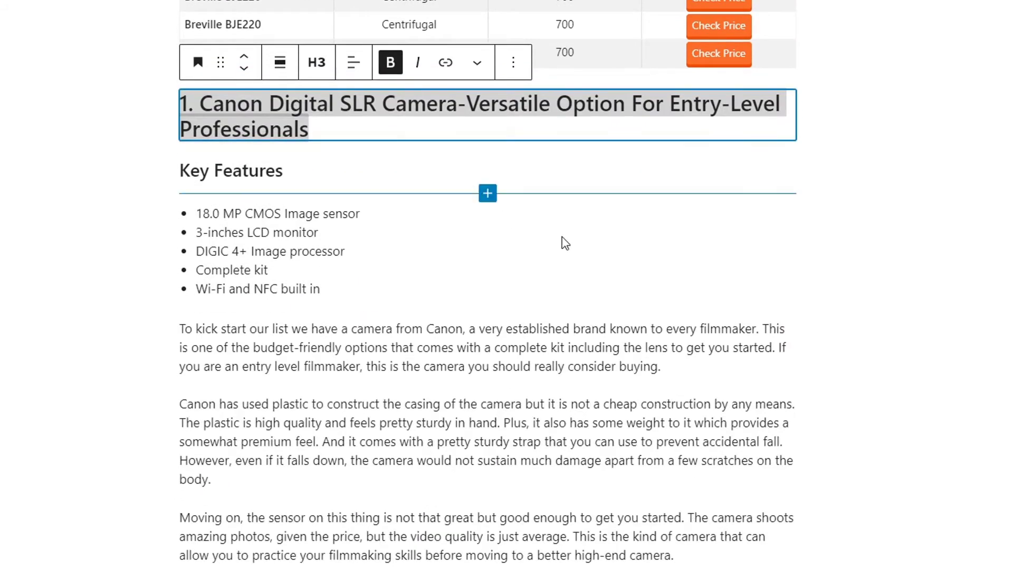
{"action": "scroll", "coordinate": [563, 242], "scroll_direction": "up", "scroll_amount": 7}
{"action": "scroll", "coordinate": [649, 284], "scroll_direction": "up", "scroll_amount": 7}
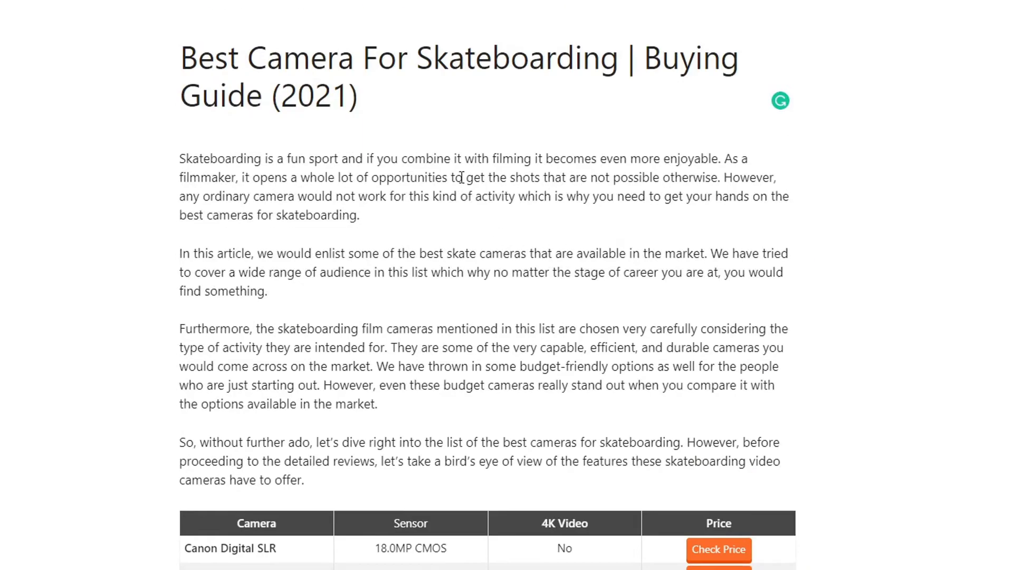
{"action": "scroll", "coordinate": [449, 246], "scroll_direction": "down", "scroll_amount": 15}
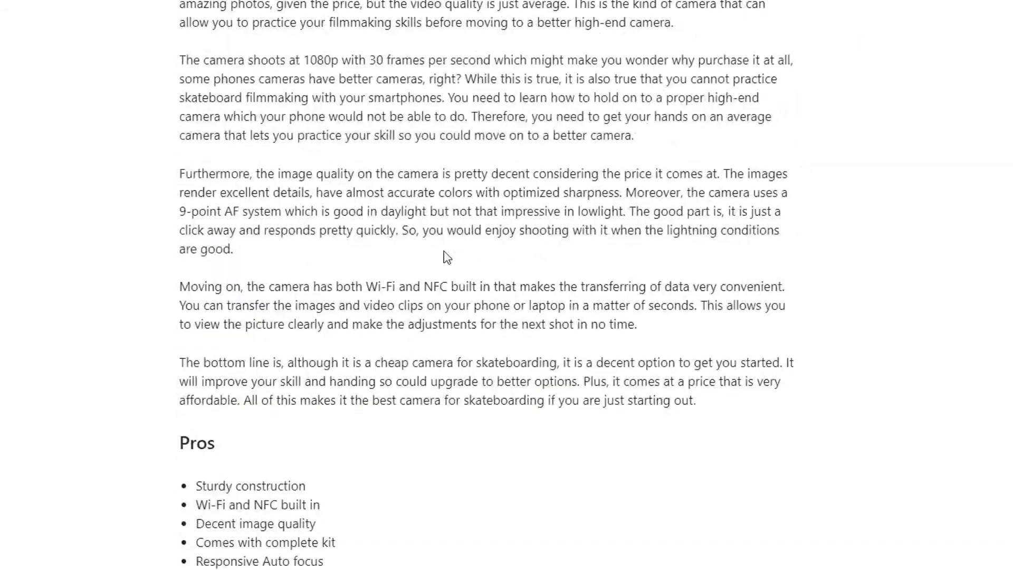
{"action": "scroll", "coordinate": [397, 374], "scroll_direction": "down", "scroll_amount": 4}
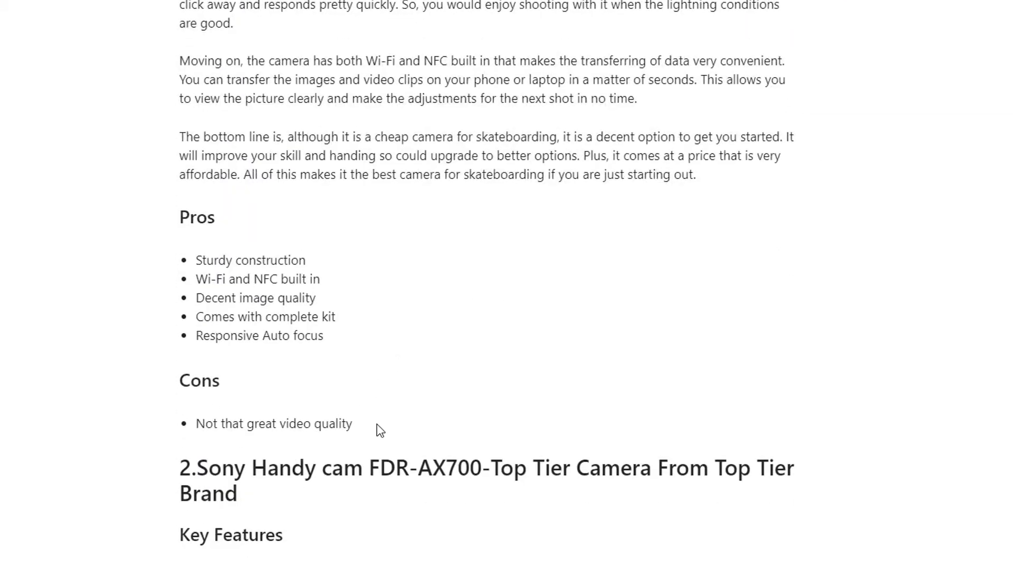
{"action": "scroll", "coordinate": [445, 359], "scroll_direction": "up", "scroll_amount": 4}
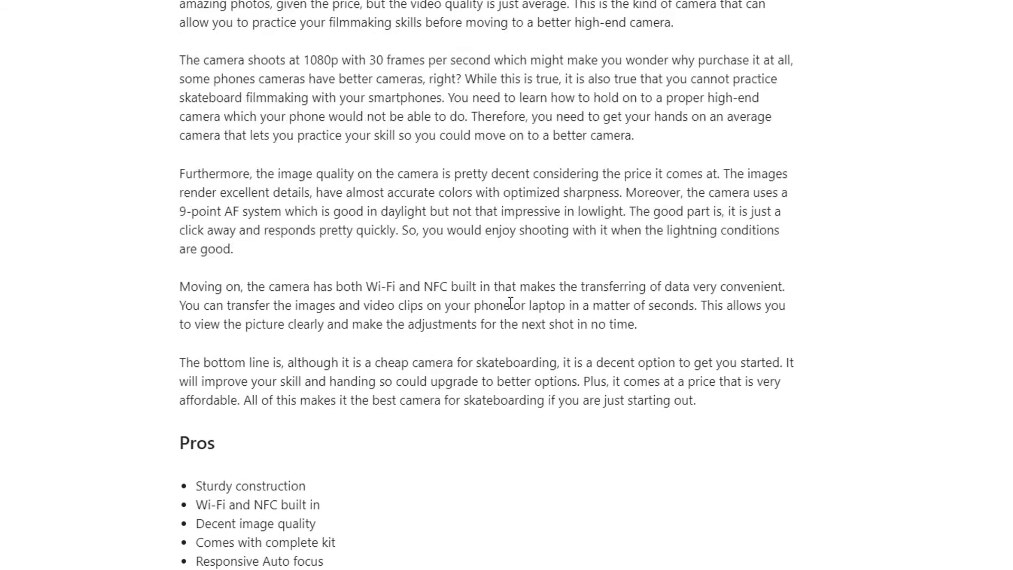
{"action": "scroll", "coordinate": [510, 302], "scroll_direction": "down", "scroll_amount": 7}
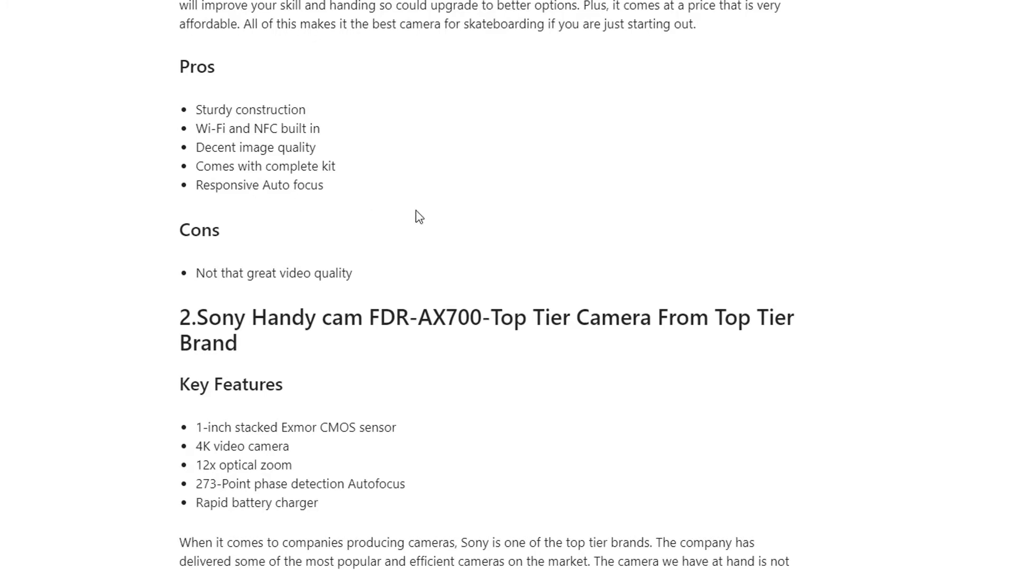
- Preview the post in a new tab and examine the comparison table and the Canon review down to its Pros list
{"action": "left_click", "coordinate": [866, 95]}
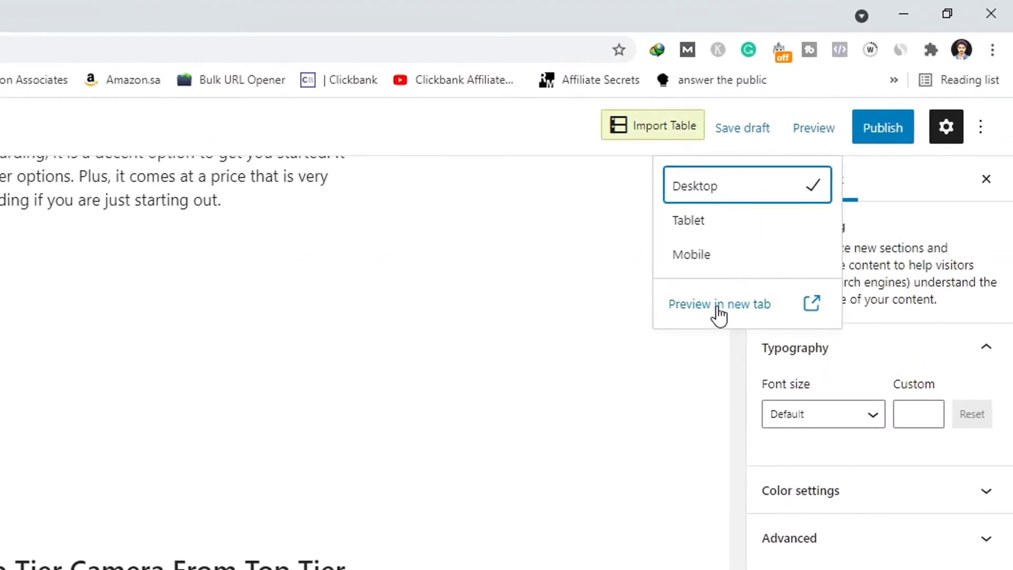
{"action": "left_click", "coordinate": [719, 310]}
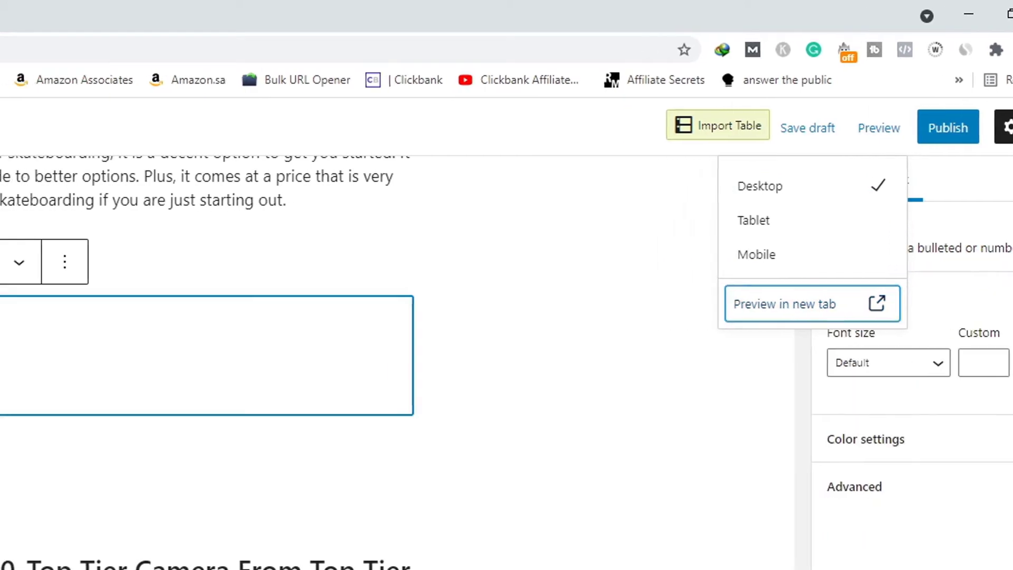
{"action": "left_click", "coordinate": [549, 10]}
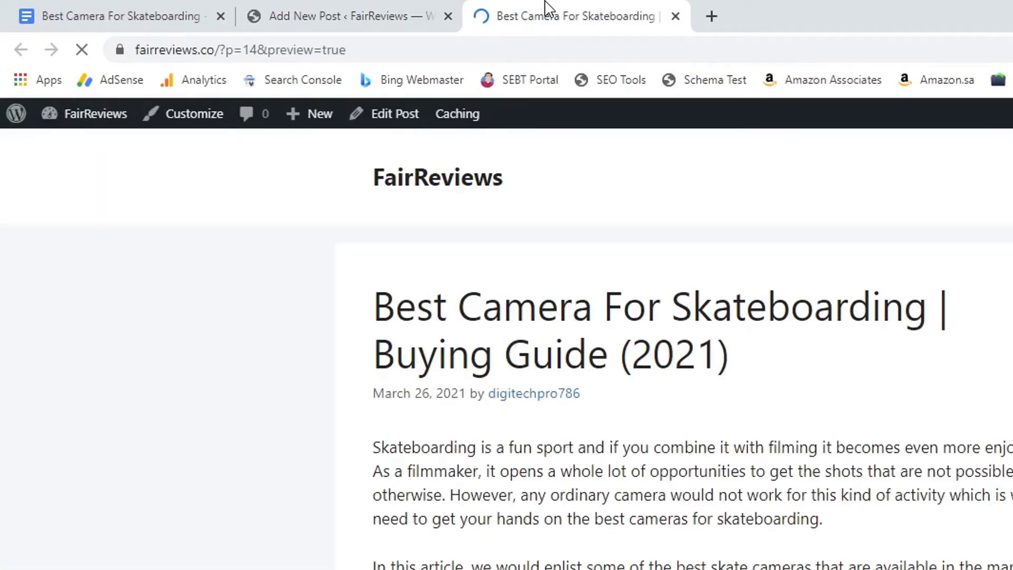
{"action": "scroll", "coordinate": [531, 202], "scroll_direction": "down", "scroll_amount": 5}
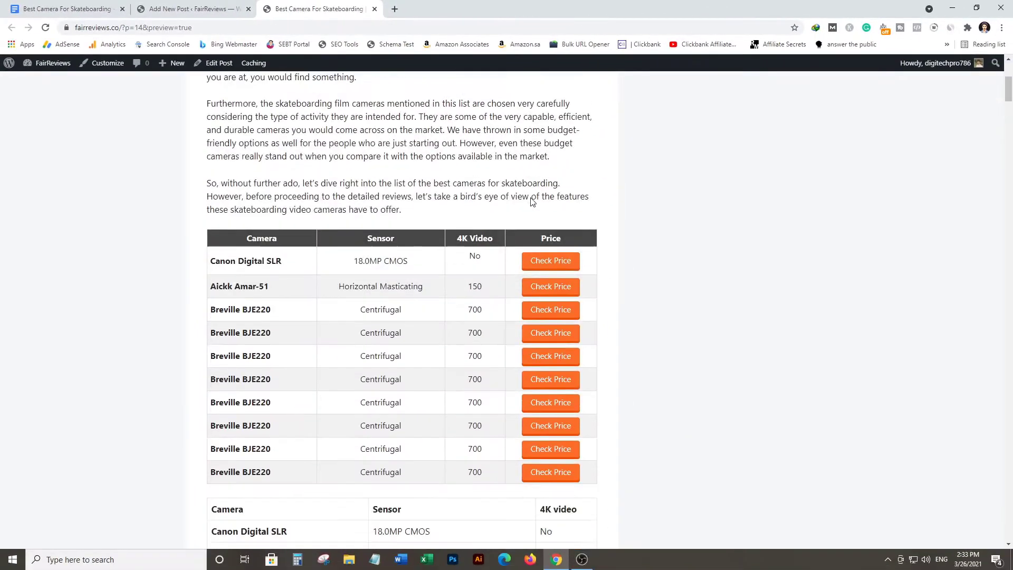
{"action": "scroll", "coordinate": [532, 203], "scroll_direction": "down", "scroll_amount": 2}
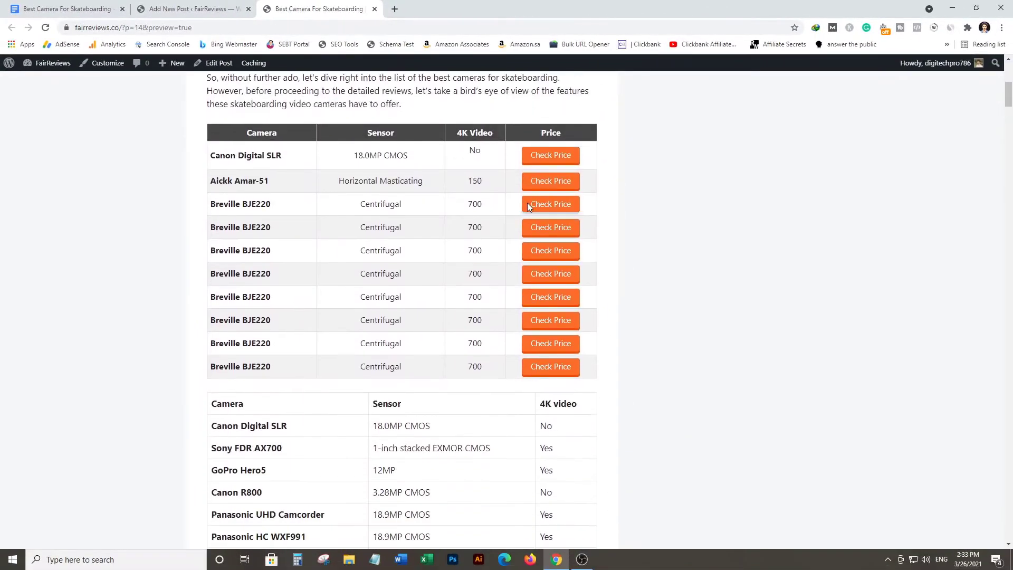
{"action": "scroll", "coordinate": [472, 255], "scroll_direction": "down", "scroll_amount": 5}
{"action": "scroll", "coordinate": [461, 249], "scroll_direction": "down", "scroll_amount": 15}
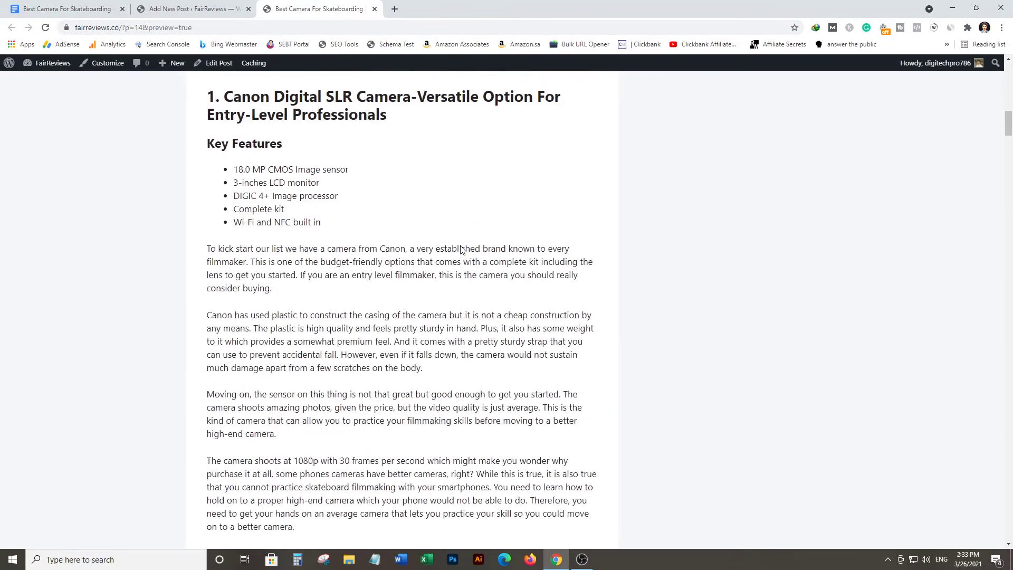
{"action": "scroll", "coordinate": [316, 327], "scroll_direction": "down", "scroll_amount": 1}
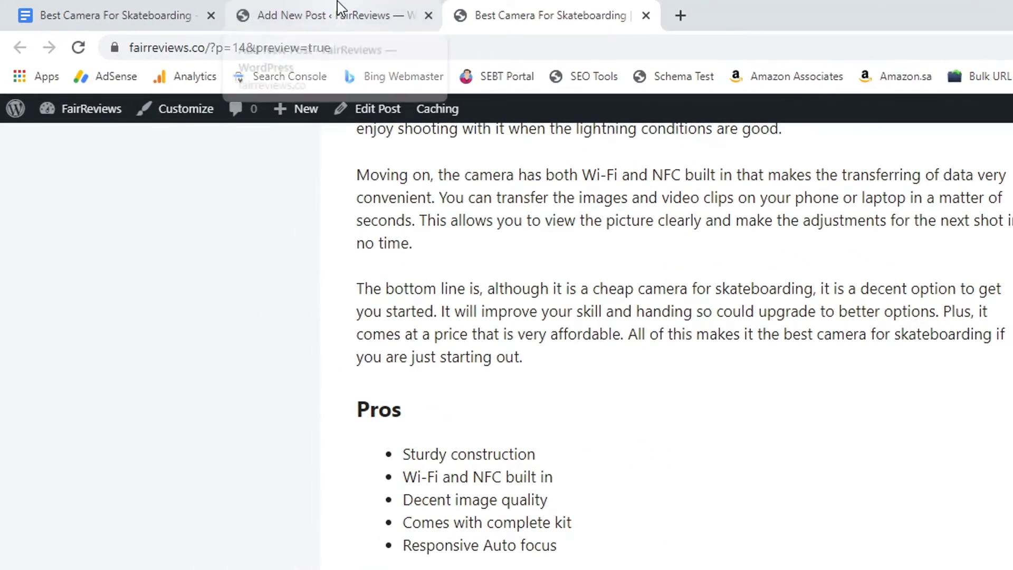
- Back in the post editor, delete the Canon review's Pros and Cons headings and lists, leaving an empty paragraph in their place
{"action": "left_click", "coordinate": [338, 8]}
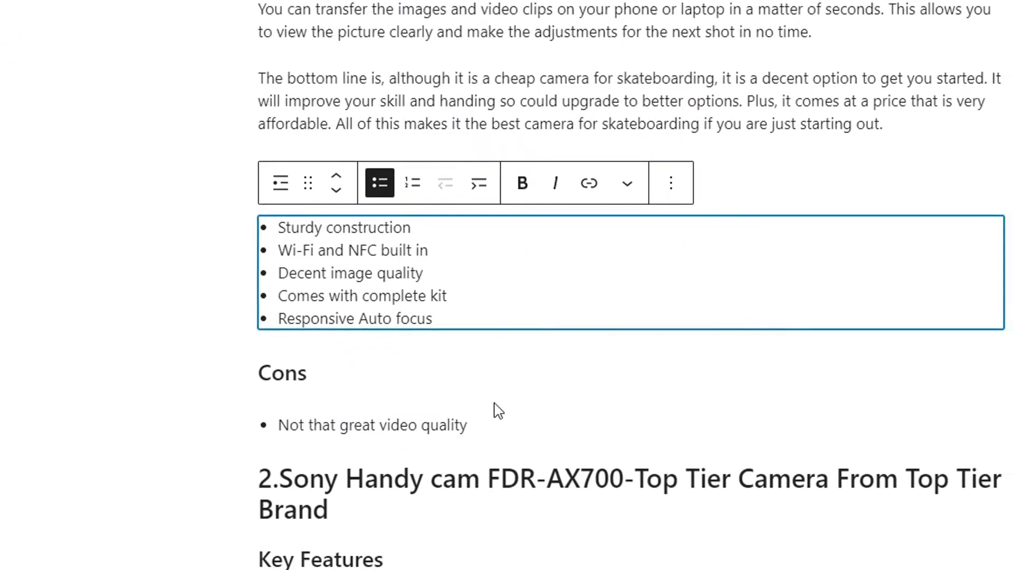
{"action": "left_click", "coordinate": [586, 481]}
{"action": "left_click_drag", "start_coordinate": [590, 488], "coordinate": [412, 273]}
{"action": "left_click_drag", "start_coordinate": [303, 174], "coordinate": [238, 130]}
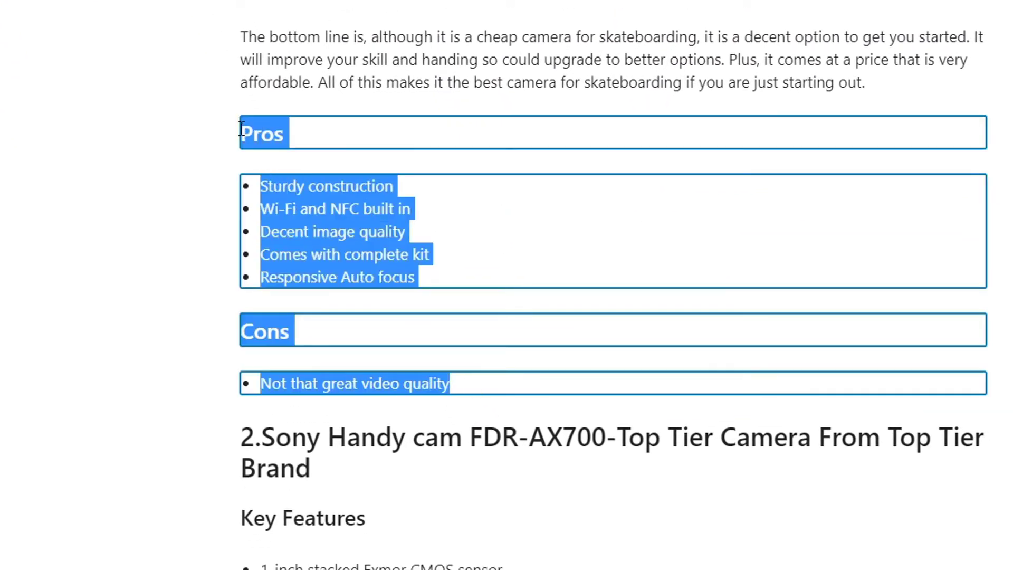
{"action": "key", "text": "BackSpace"}
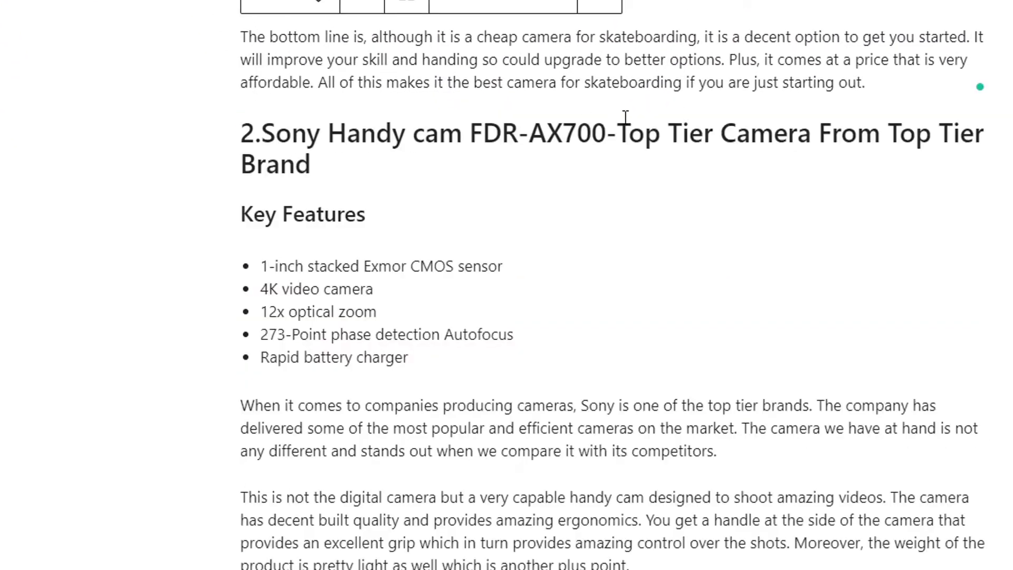
{"action": "key", "text": "Return"}
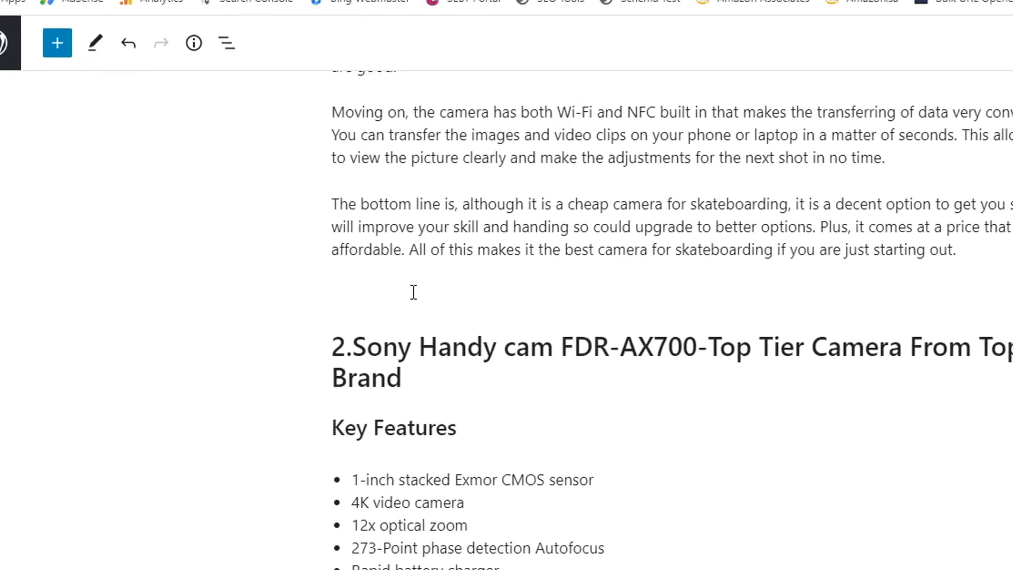
{"action": "left_click", "coordinate": [57, 45]}
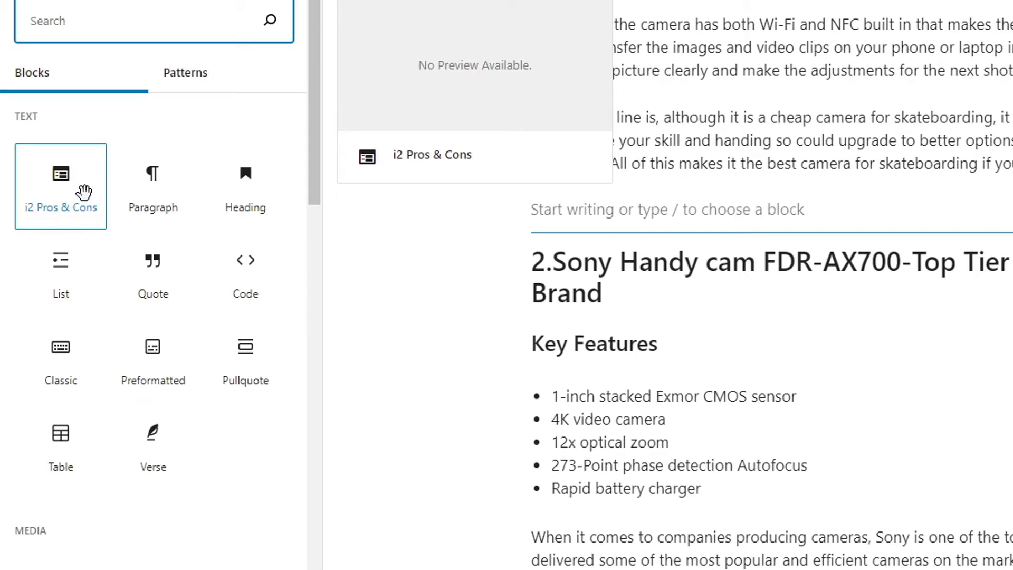
{"action": "left_click", "coordinate": [693, 211]}
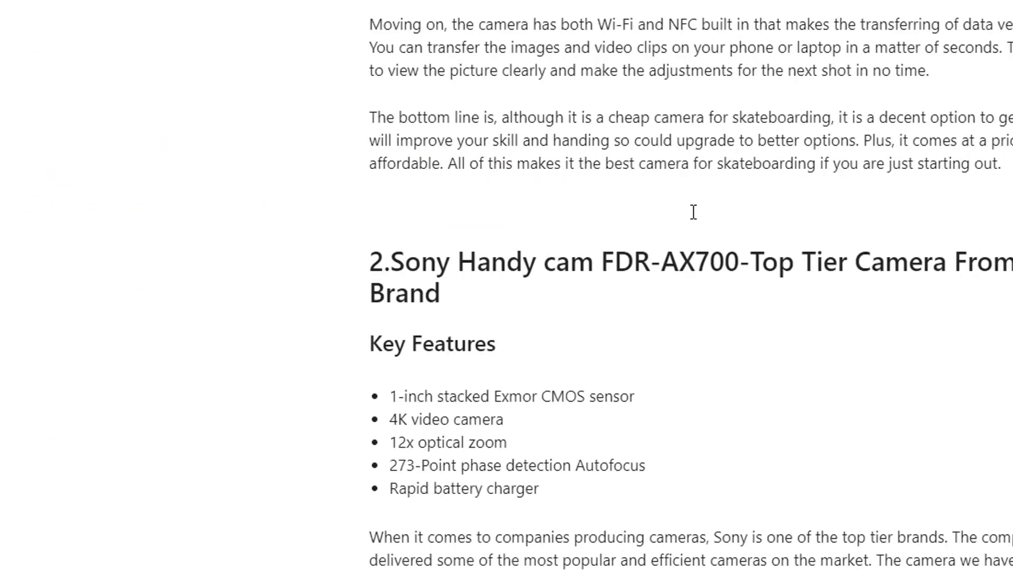
- Open the WordPress dashboard in a separate tab and go to the i2 Pros & Cons plugin settings
{"action": "middle_click", "coordinate": [21, 136]}
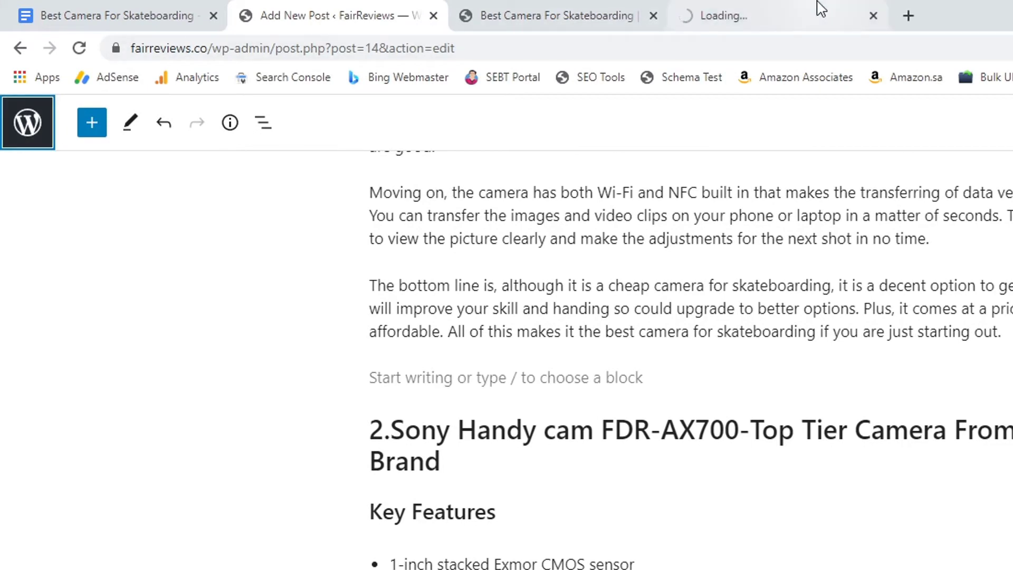
{"action": "left_click", "coordinate": [821, 8]}
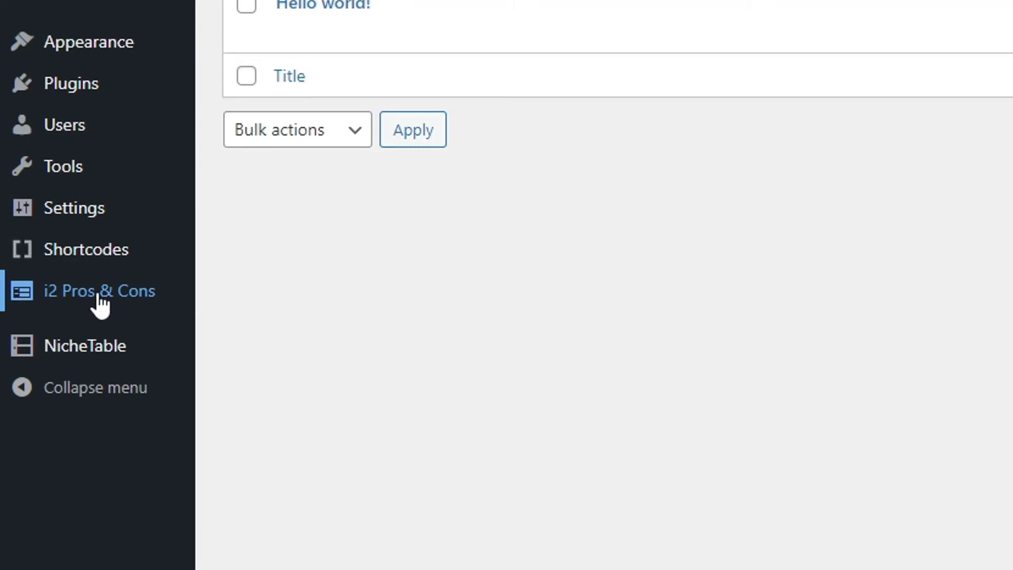
{"action": "left_click", "coordinate": [99, 305]}
{"action": "scroll", "coordinate": [560, 137], "scroll_direction": "down", "scroll_amount": 1}
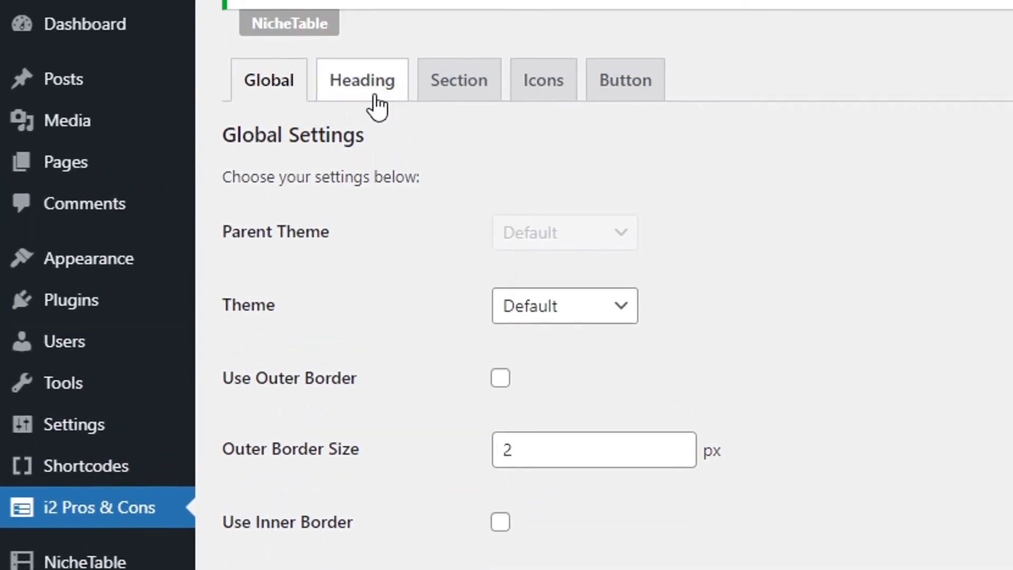
- In the plugin's Heading settings, set the Pros Icon to the check mark icon-check-4
{"action": "left_click", "coordinate": [375, 94]}
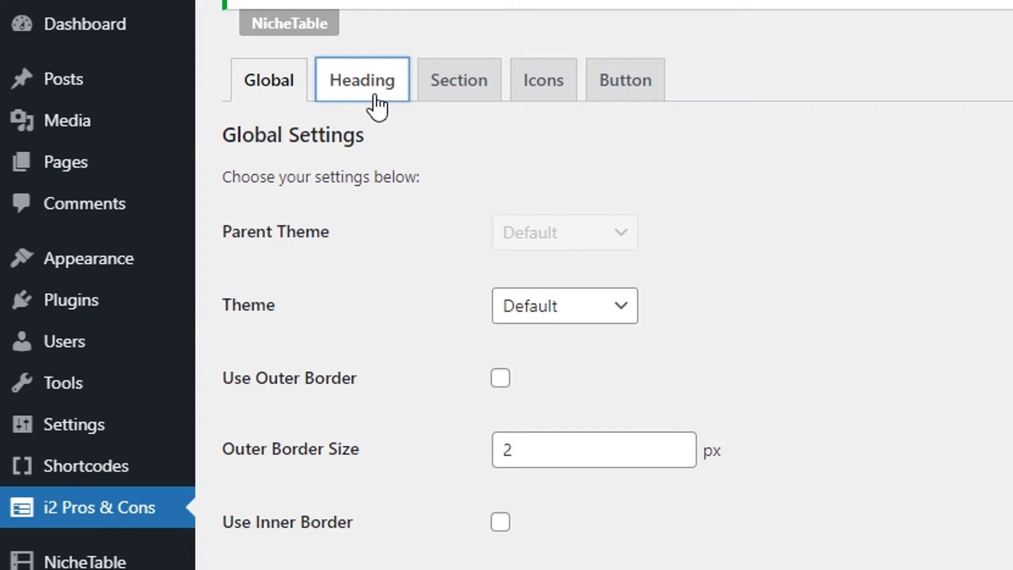
{"action": "scroll", "coordinate": [654, 136], "scroll_direction": "down", "scroll_amount": 10}
{"action": "left_click", "coordinate": [682, 178]}
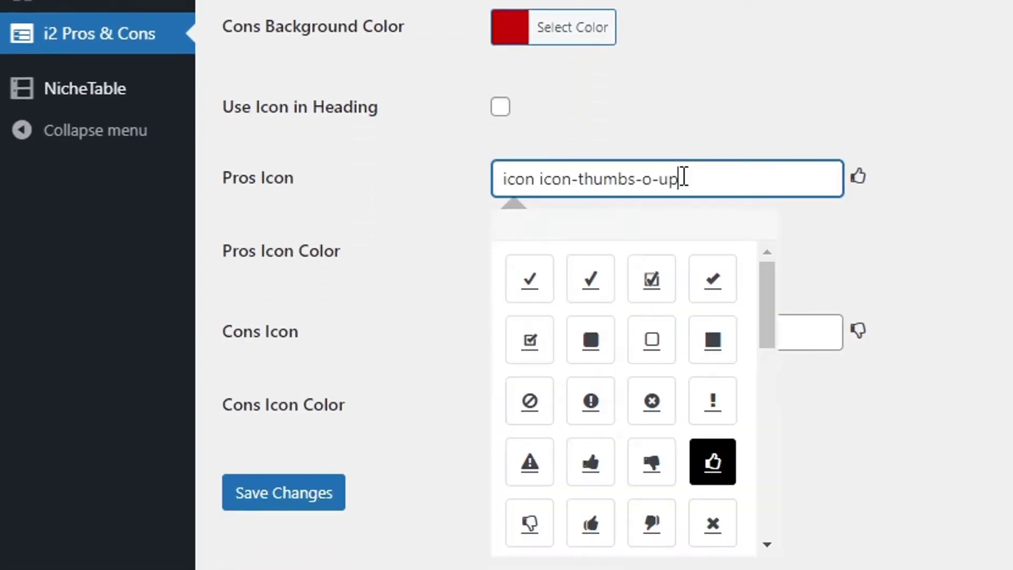
{"action": "left_click", "coordinate": [714, 279]}
{"action": "scroll", "coordinate": [818, 56], "scroll_direction": "up", "scroll_amount": 8}
{"action": "scroll", "coordinate": [823, 38], "scroll_direction": "down", "scroll_amount": 8}
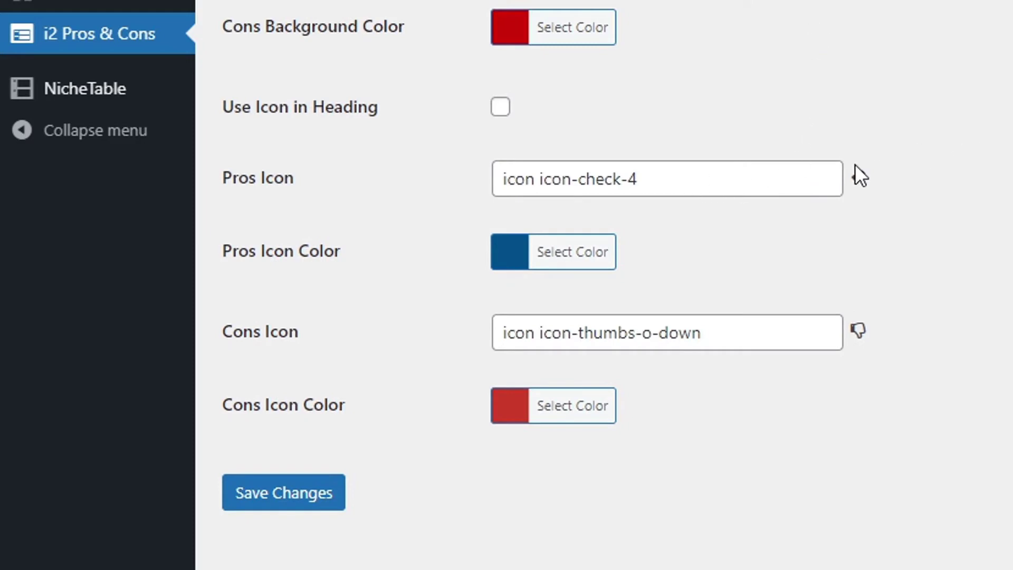
- Set the Heading settings' Cons Icon to the ban symbol icon-ban-1 and save the changes
{"action": "left_click", "coordinate": [726, 344]}
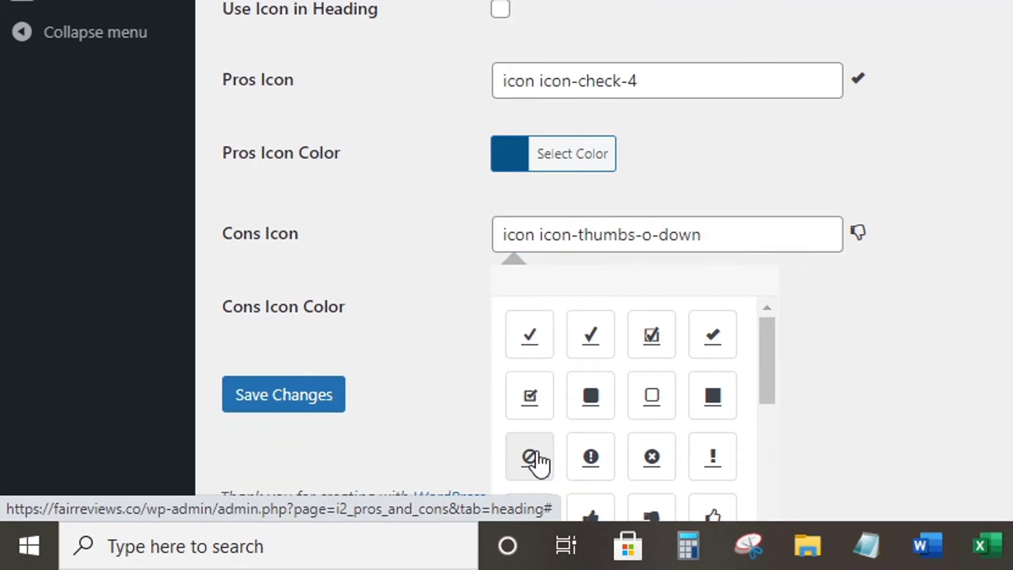
{"action": "left_click", "coordinate": [537, 459]}
{"action": "scroll", "coordinate": [586, 357], "scroll_direction": "down", "scroll_amount": 8}
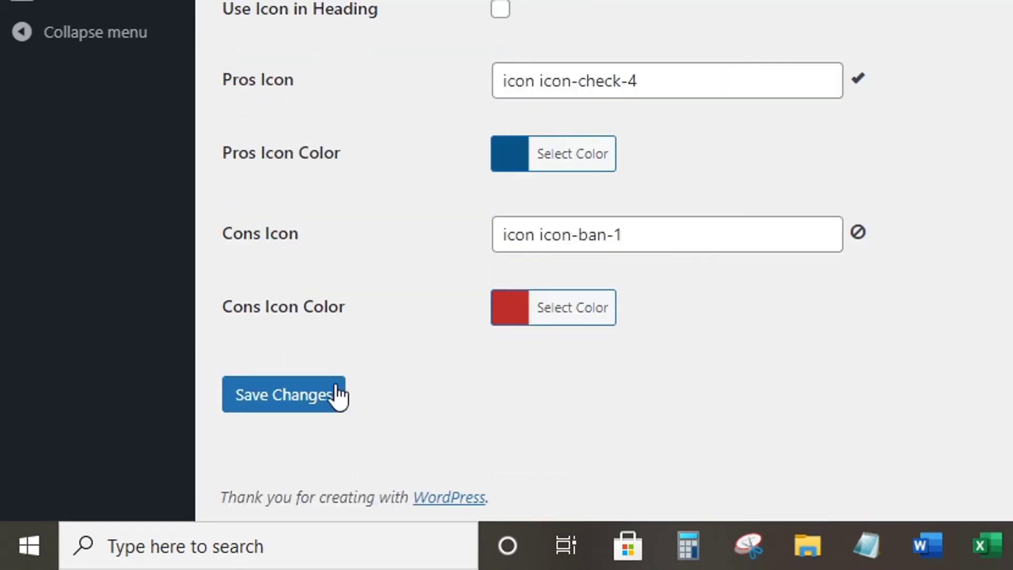
{"action": "left_click", "coordinate": [296, 404]}
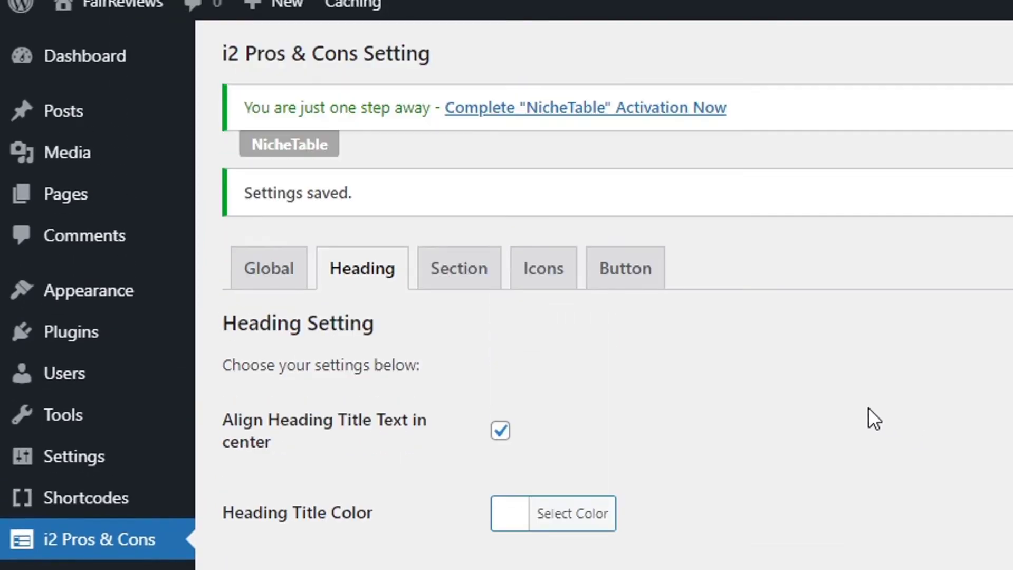
- In the Icons settings, set the Pros Icon to icon-check-4 and Cons Icon to icon-ban-1, save, and return to the post editor
{"action": "left_click", "coordinate": [539, 271]}
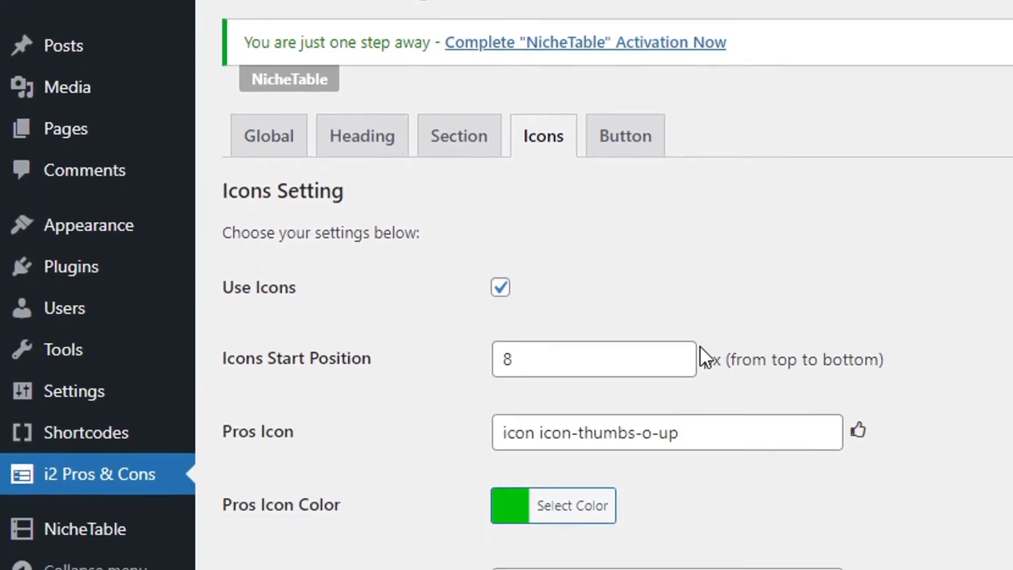
{"action": "left_click", "coordinate": [732, 496]}
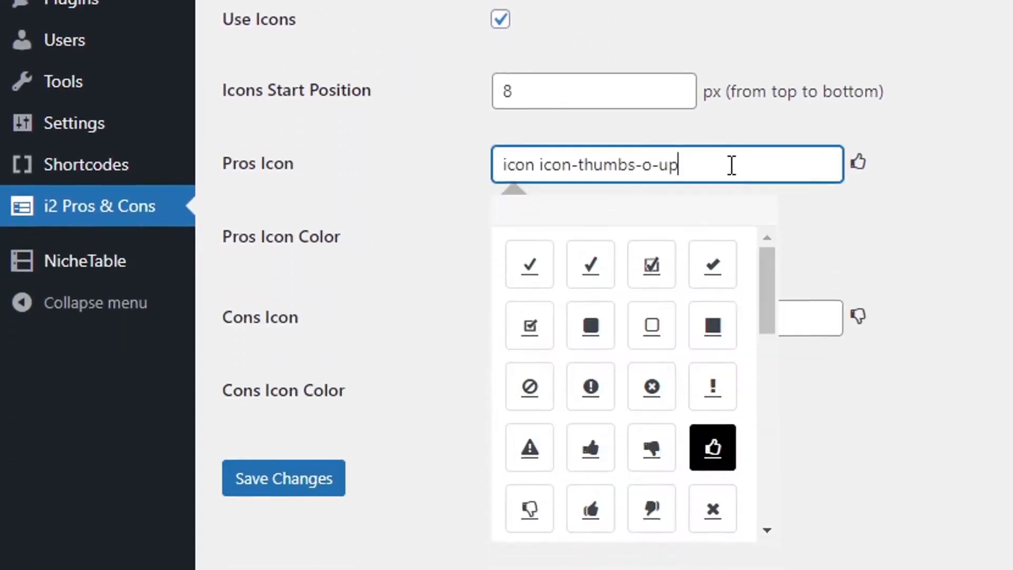
{"action": "left_click", "coordinate": [724, 267]}
{"action": "left_click", "coordinate": [775, 319]}
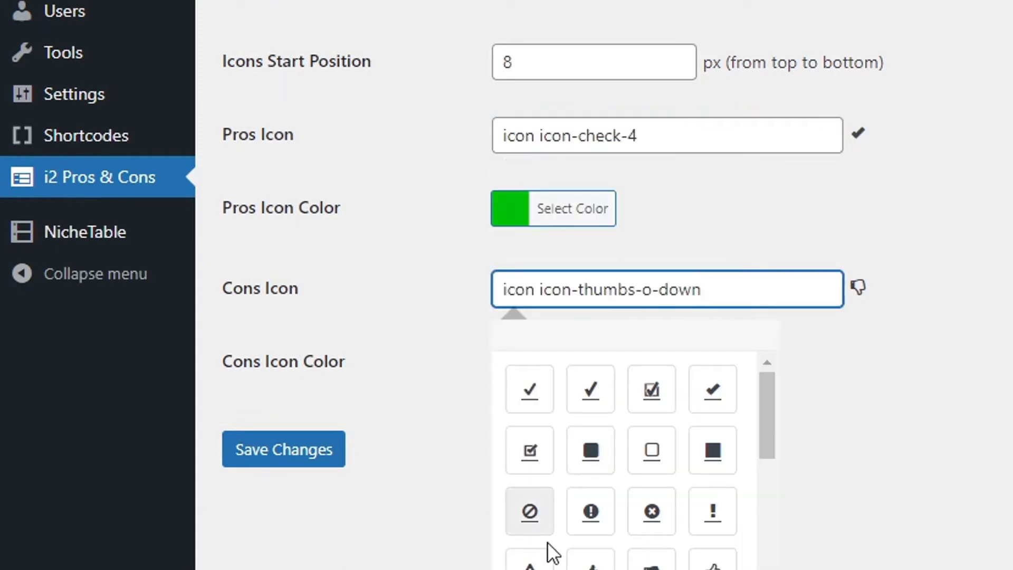
{"action": "left_click", "coordinate": [529, 509]}
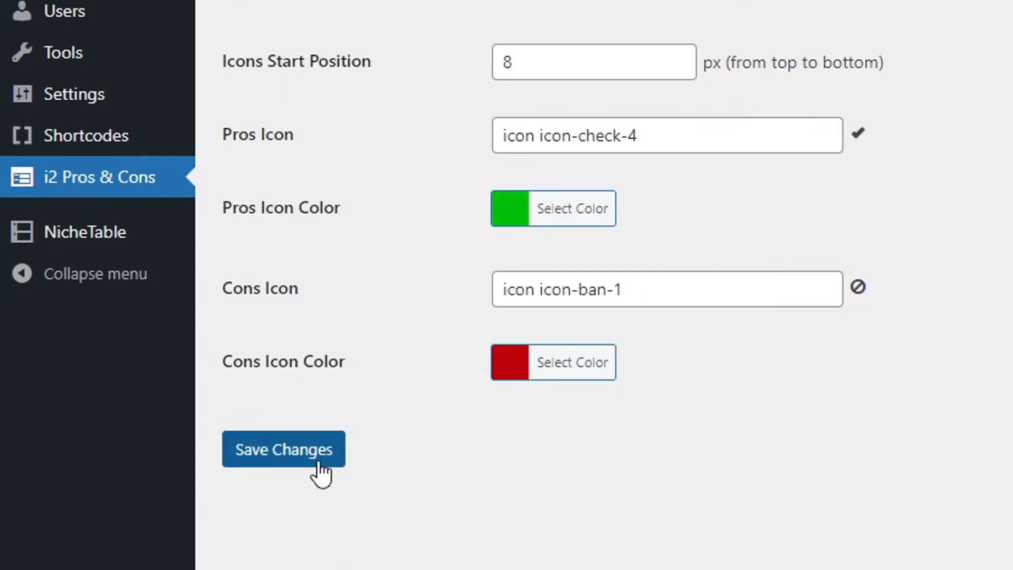
{"action": "left_click", "coordinate": [319, 464]}
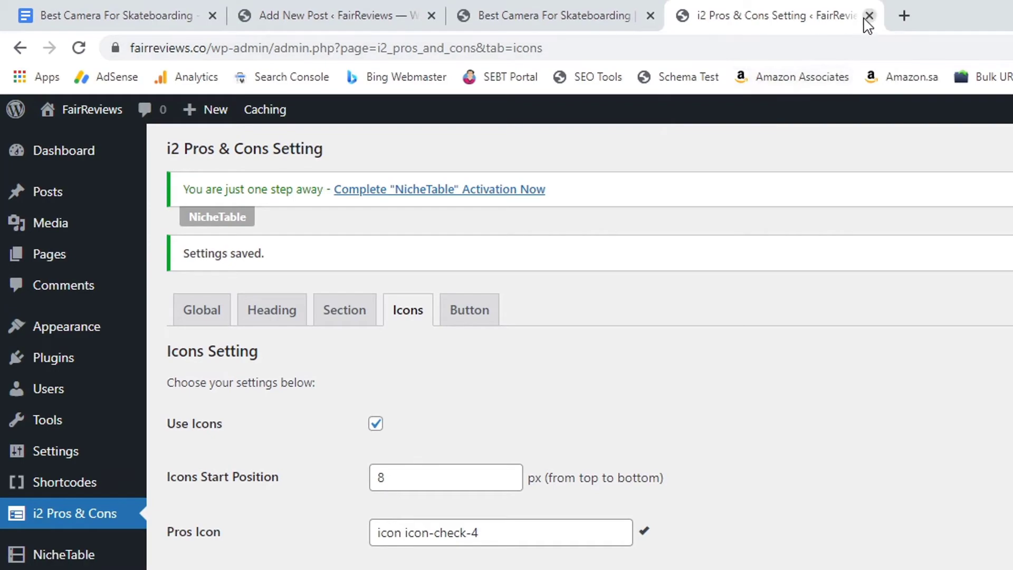
{"action": "left_click", "coordinate": [868, 15]}
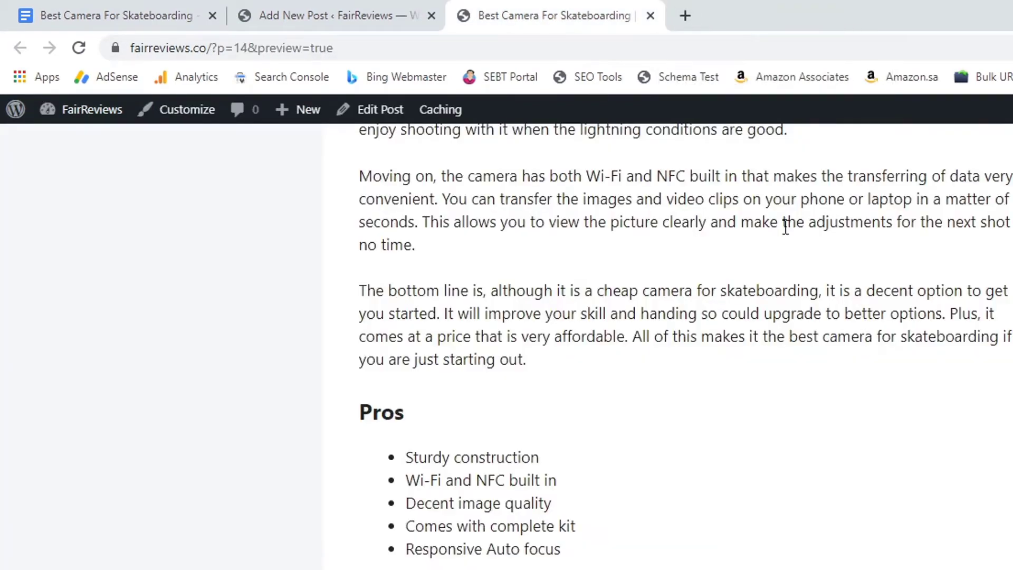
{"action": "left_click", "coordinate": [359, 7]}
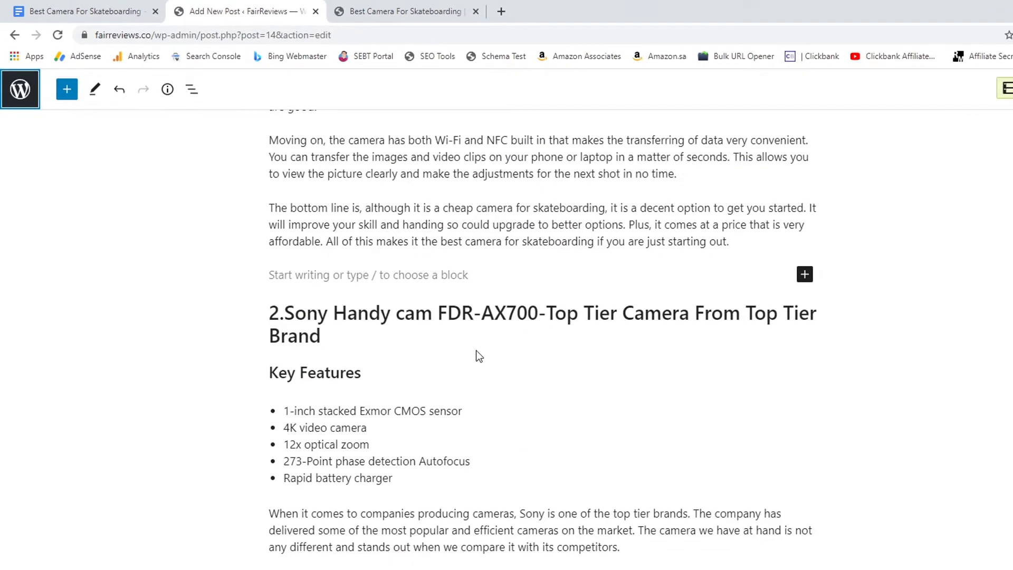
- Insert an i2 Pros & Cons block in the empty paragraph just above the Sony Handy cam heading
{"action": "left_click", "coordinate": [723, 161]}
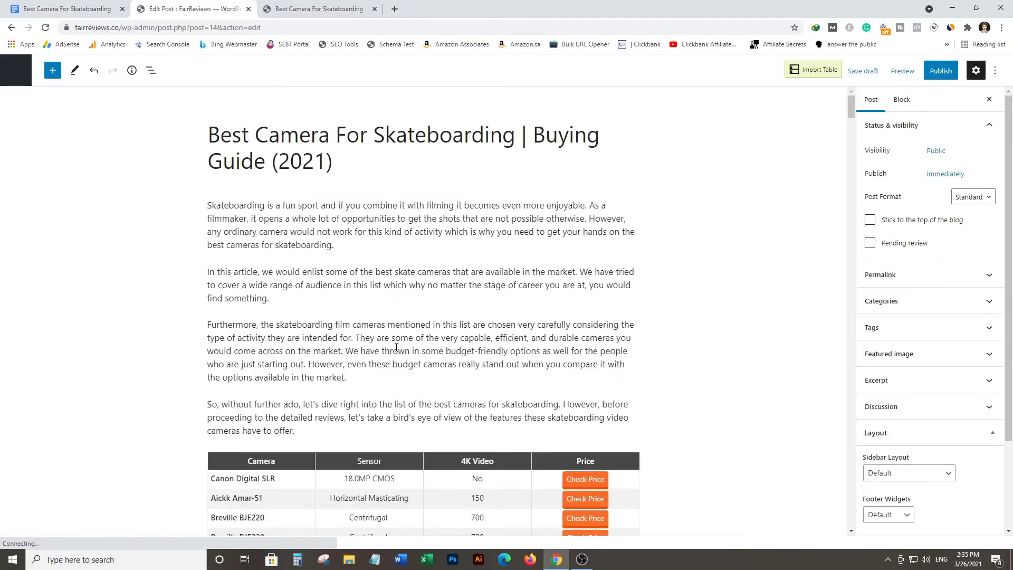
{"action": "scroll", "coordinate": [369, 295], "scroll_direction": "down", "scroll_amount": 15}
{"action": "scroll", "coordinate": [357, 339], "scroll_direction": "down", "scroll_amount": 8}
{"action": "left_click", "coordinate": [421, 288]}
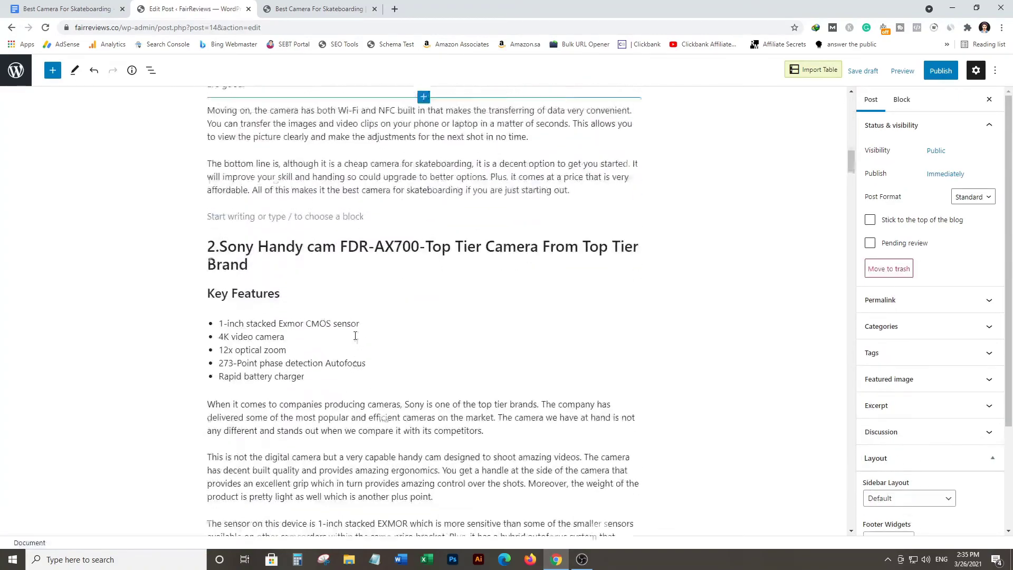
{"action": "left_click", "coordinate": [585, 414]}
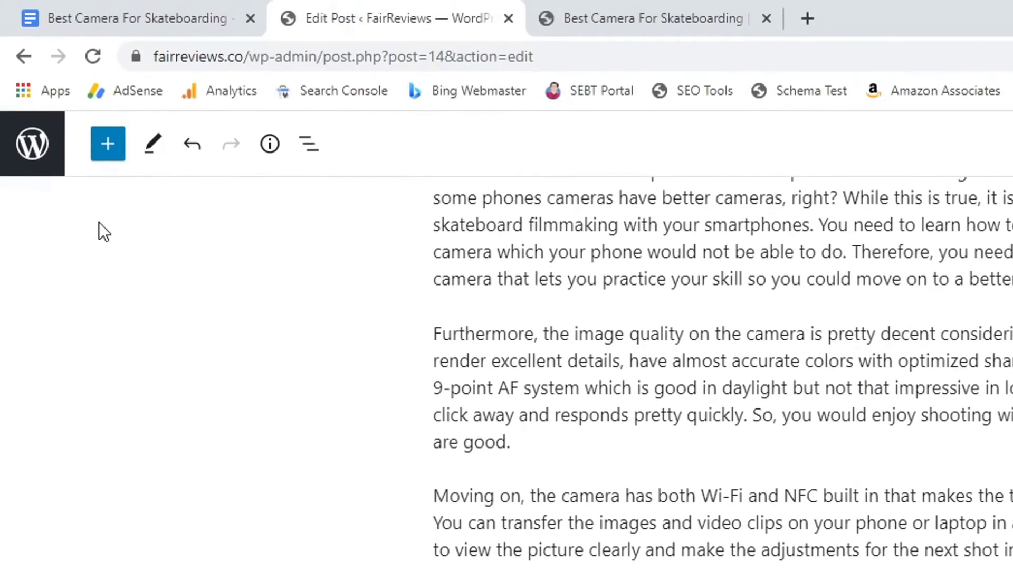
{"action": "left_click", "coordinate": [111, 145]}
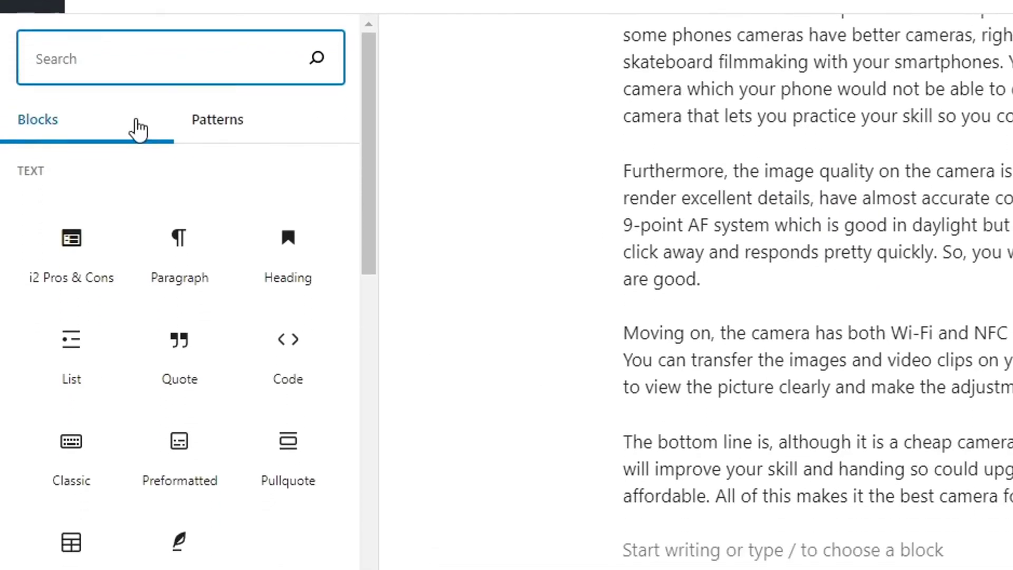
{"action": "left_click", "coordinate": [73, 258]}
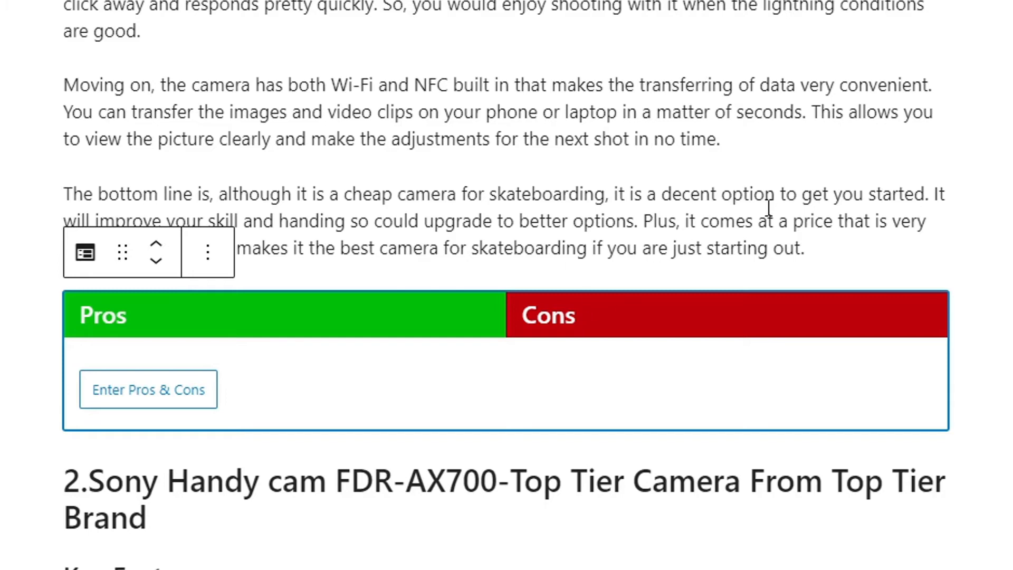
- Copy the five Canon pros, from Sturdy construction to Responsive Auto focus, from the post preview into the block's Pros entry
{"action": "left_click", "coordinate": [146, 399]}
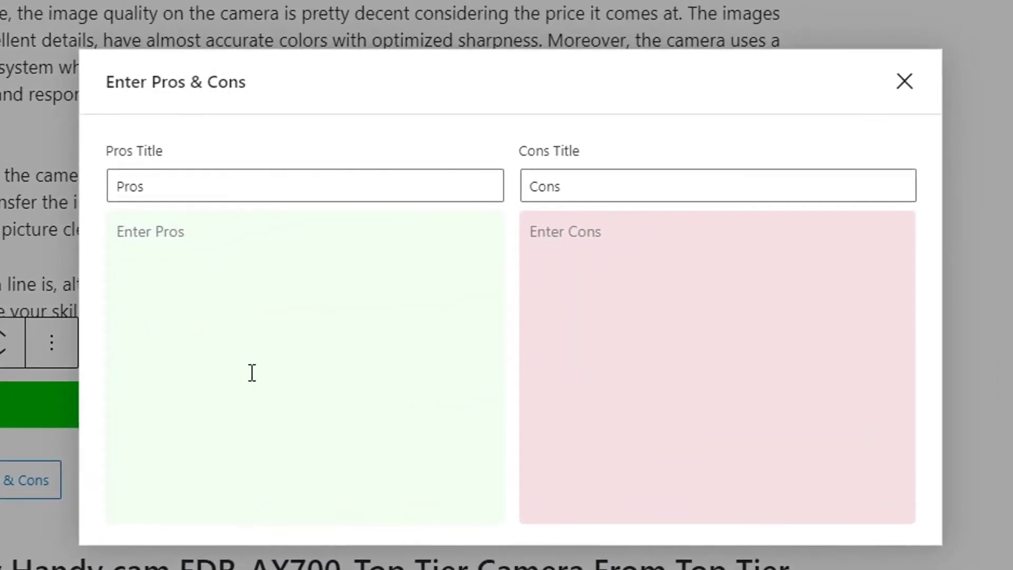
{"action": "left_click", "coordinate": [368, 218]}
{"action": "left_click", "coordinate": [633, 253]}
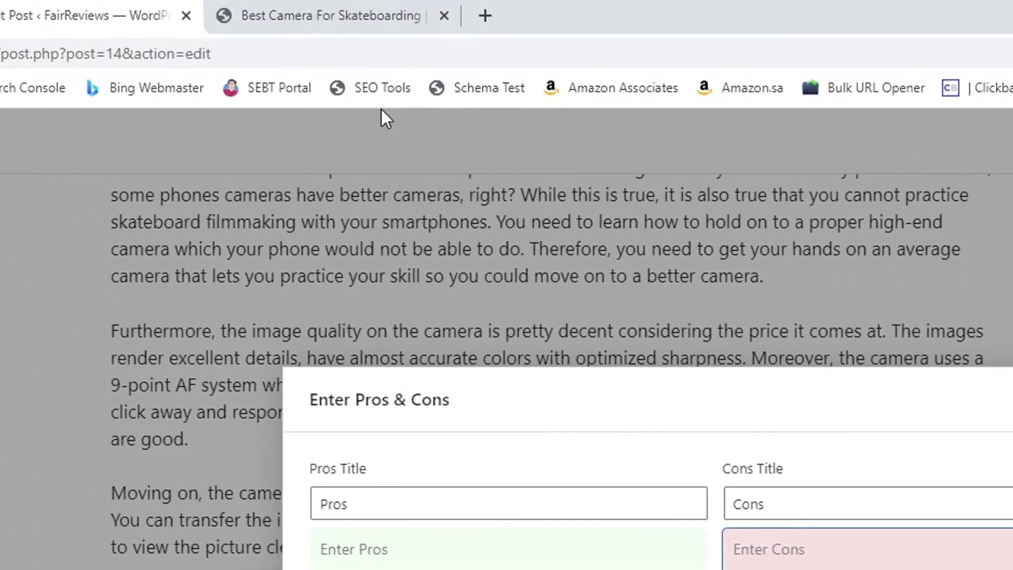
{"action": "left_click", "coordinate": [317, 6]}
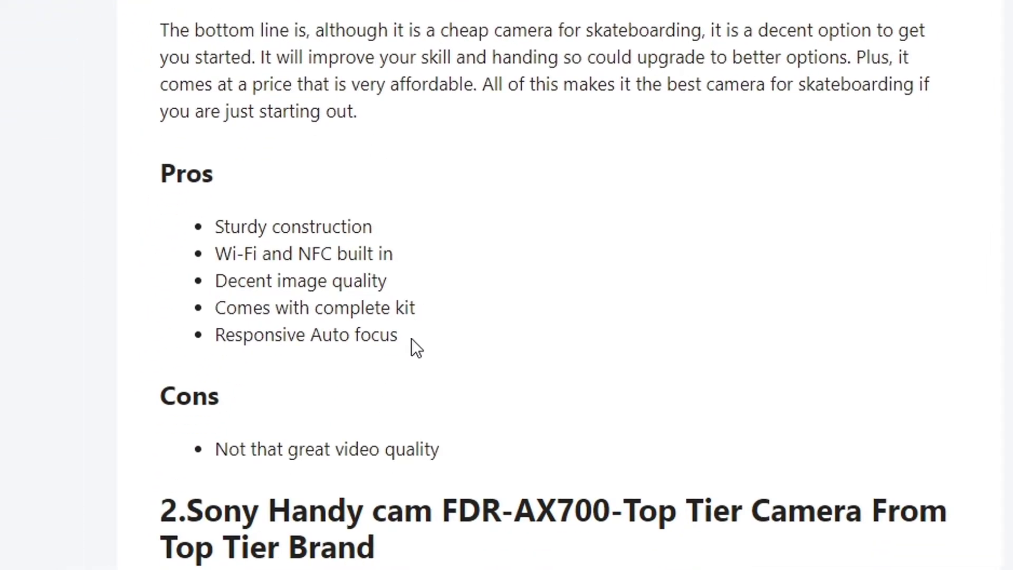
{"action": "left_click_drag", "start_coordinate": [414, 344], "coordinate": [189, 569]}
{"action": "left_click_drag", "start_coordinate": [246, 257], "coordinate": [212, 239]}
{"action": "key", "text": "ctrl+c"}
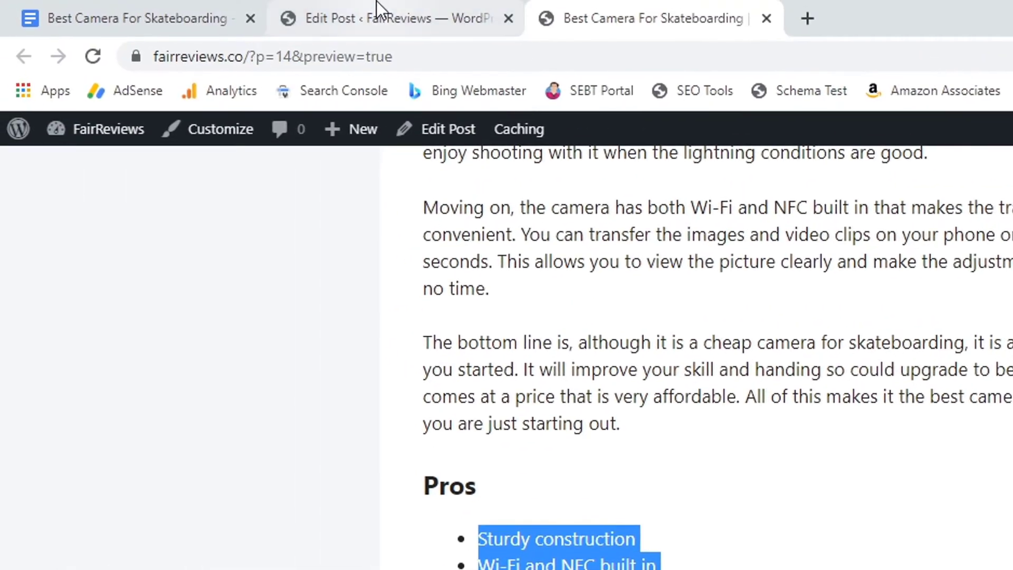
{"action": "left_click", "coordinate": [376, 7]}
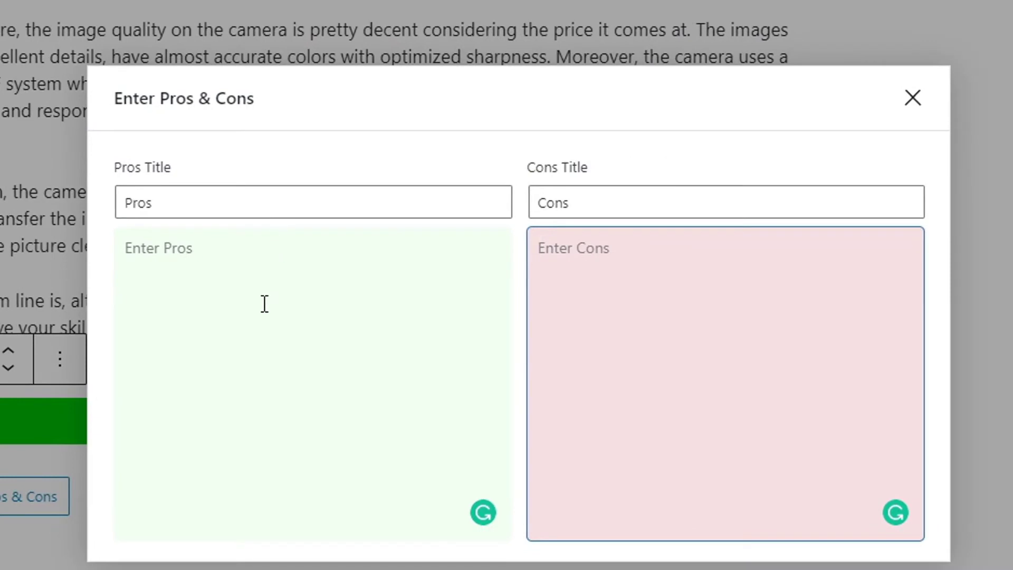
{"action": "left_click", "coordinate": [264, 303]}
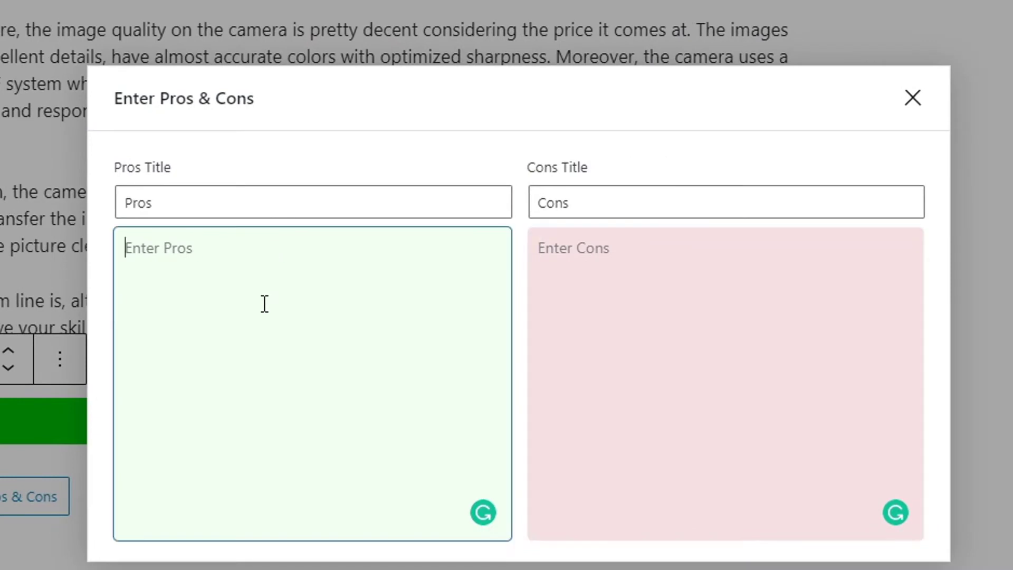
{"action": "key", "text": "ctrl+v"}
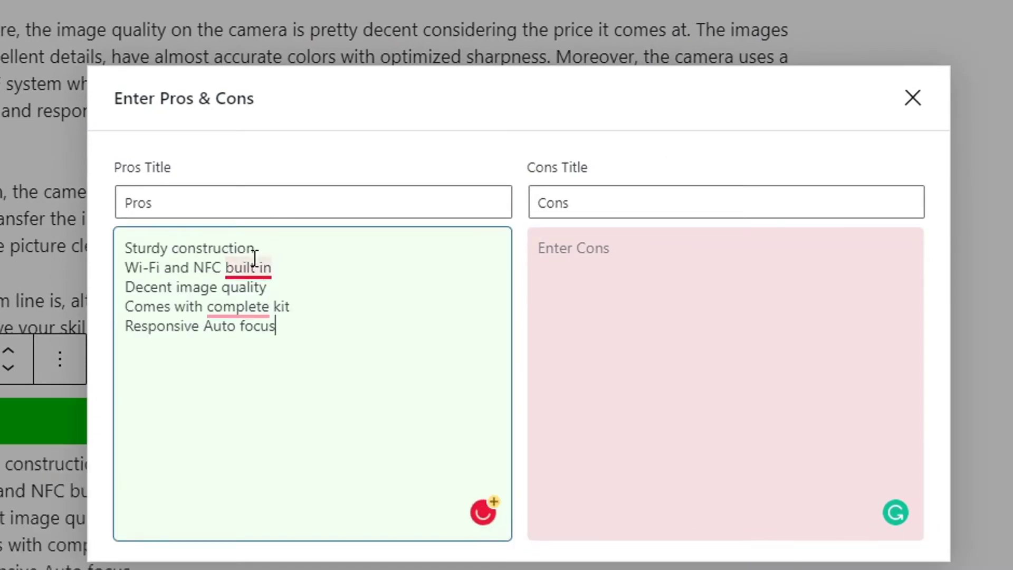
- Accept the Grammarly corrections "built-in" and "a complete" in the pros text
{"action": "mouse_move", "coordinate": [253, 266]}
{"action": "left_click", "coordinate": [264, 306]}
{"action": "mouse_move", "coordinate": [248, 316]}
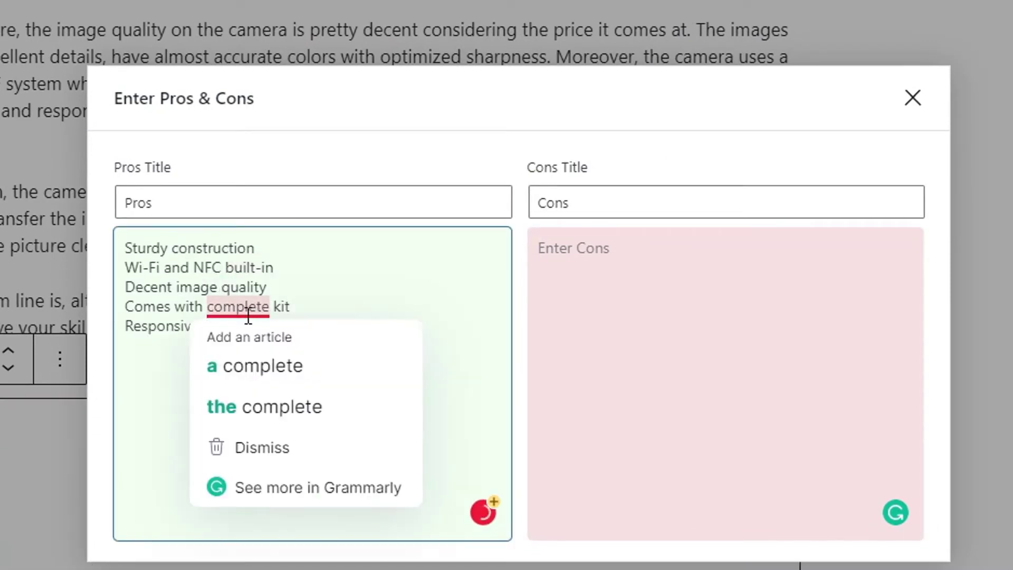
{"action": "left_click", "coordinate": [262, 366]}
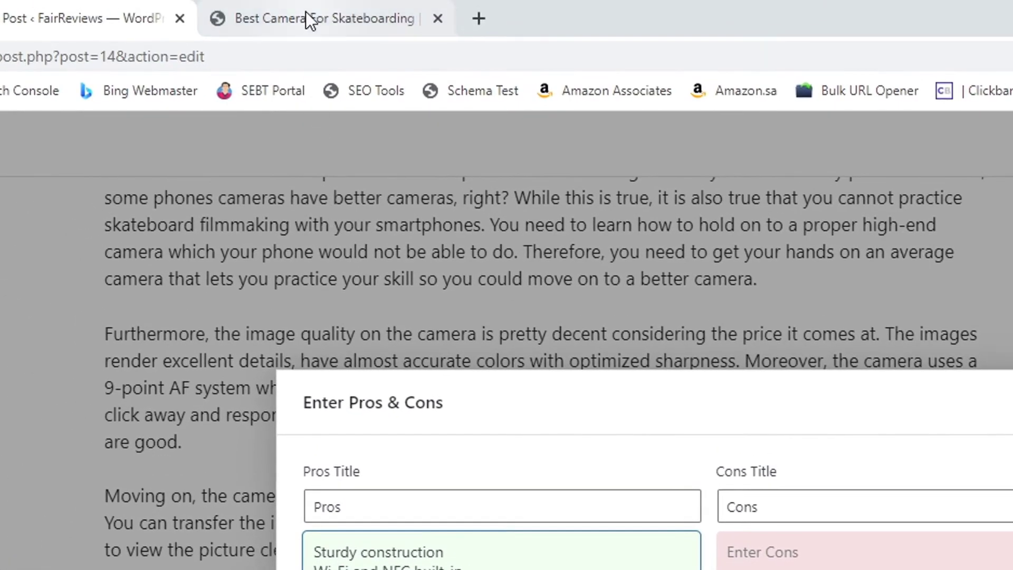
- Copy "Not that great video quality" from the post preview into the block's Cons entry and close the Pros & Cons dialog
{"action": "left_click", "coordinate": [305, 16]}
{"action": "left_click_drag", "start_coordinate": [388, 377], "coordinate": [136, 385]}
{"action": "key", "text": "ctrl+c"}
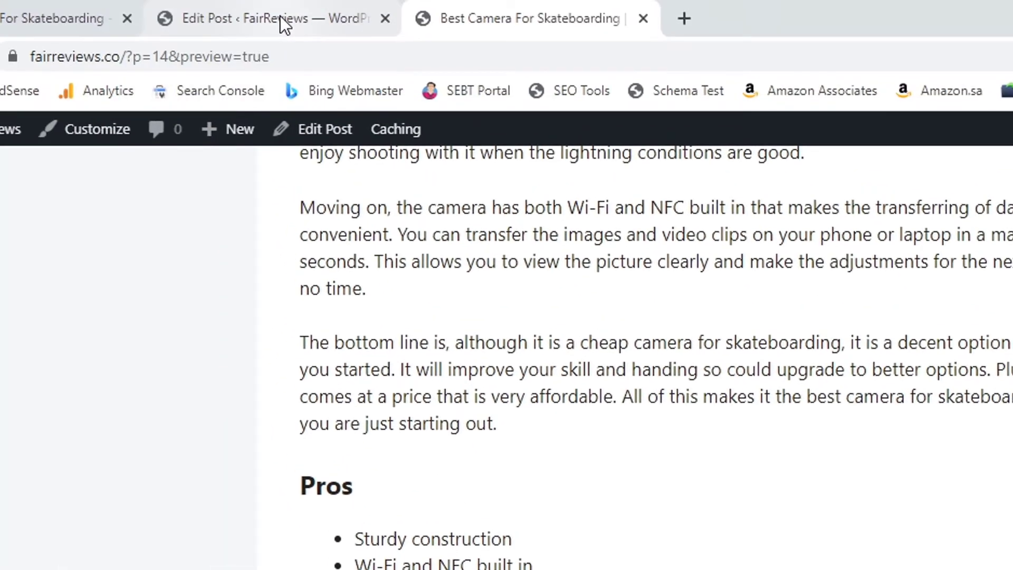
{"action": "left_click", "coordinate": [281, 17]}
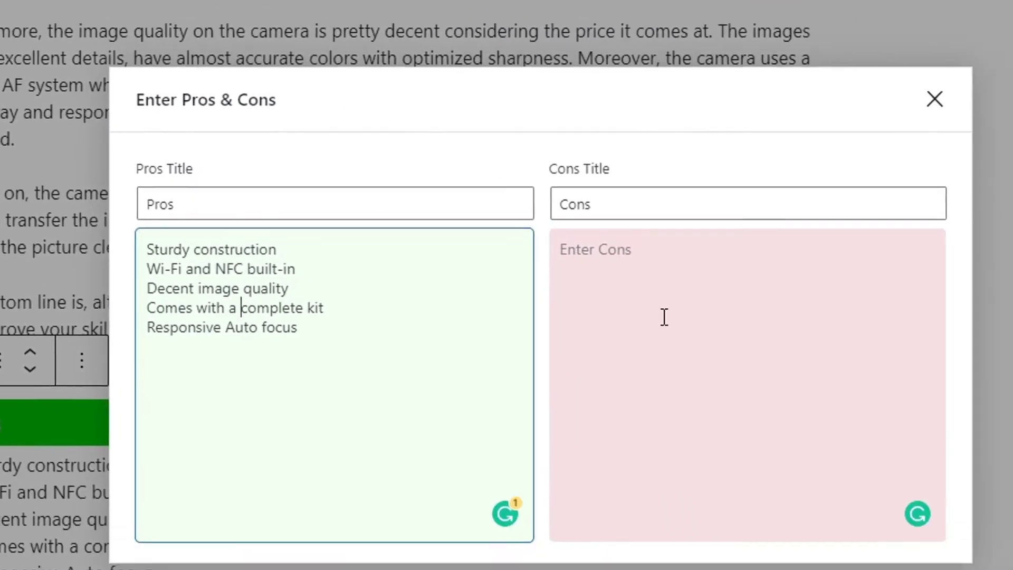
{"action": "left_click", "coordinate": [642, 298]}
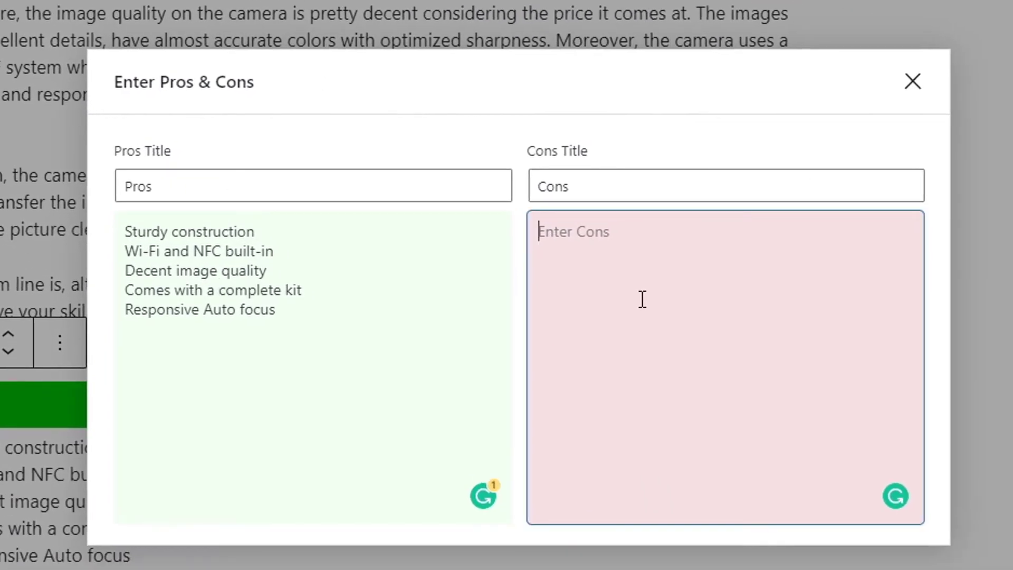
{"action": "key", "text": "ctrl+v"}
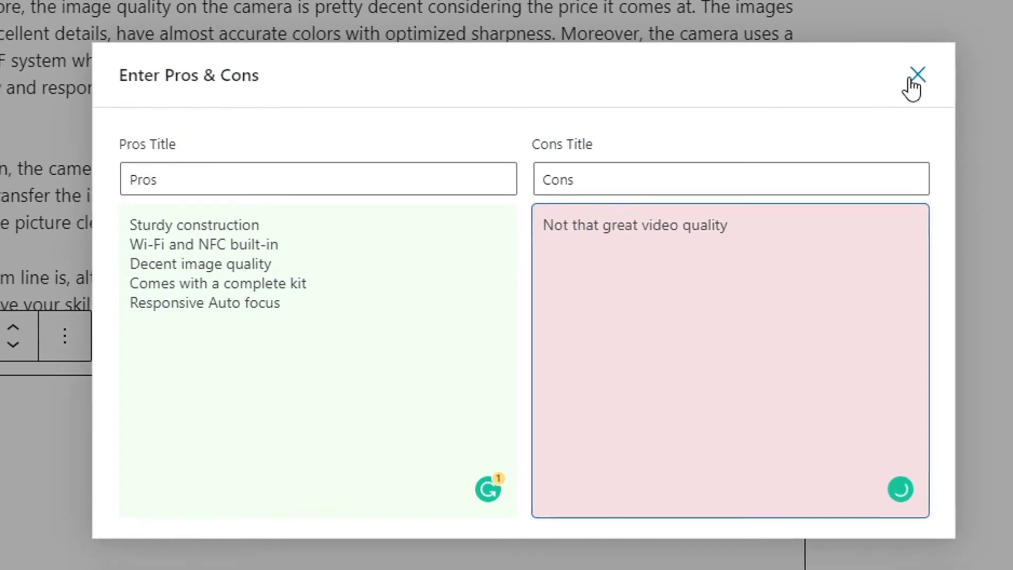
{"action": "left_click", "coordinate": [909, 80]}
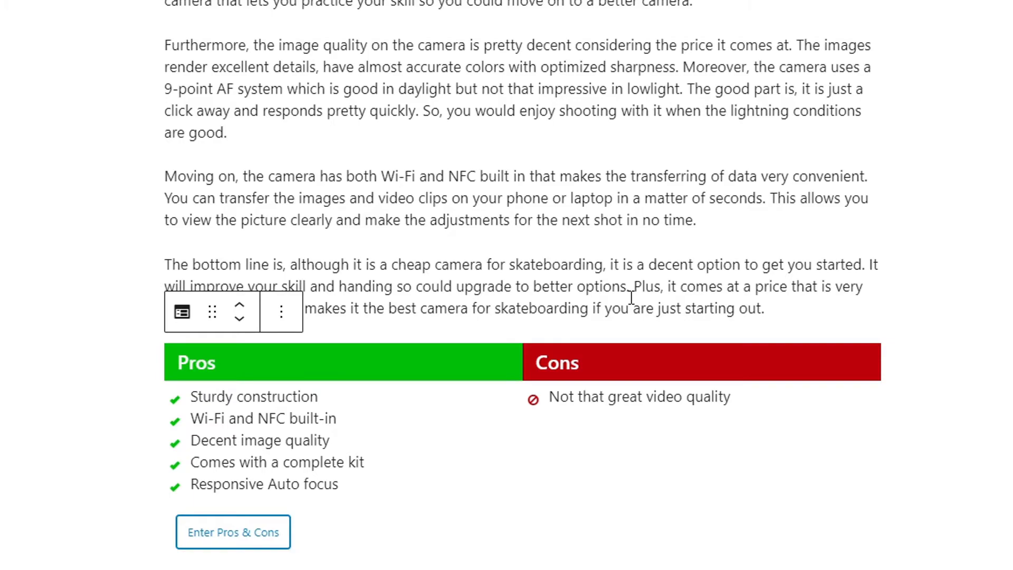
- Review the Canon section's styled Pros & Cons block, the Sony section's plain pros and cons lists, and the comparison table
{"action": "scroll", "coordinate": [686, 348], "scroll_direction": "up", "scroll_amount": 5}
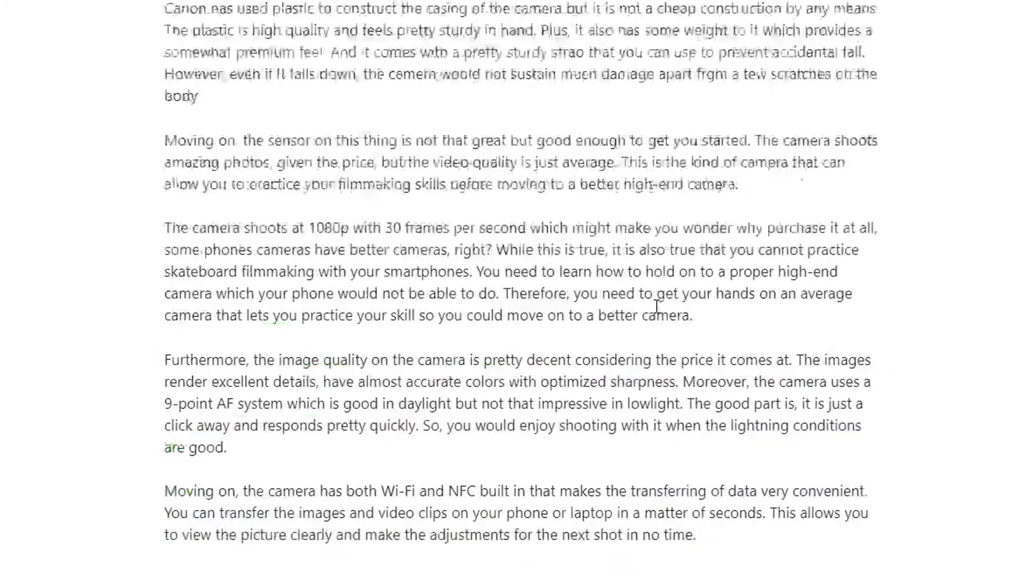
{"action": "scroll", "coordinate": [633, 295], "scroll_direction": "down", "scroll_amount": 10}
{"action": "scroll", "coordinate": [580, 274], "scroll_direction": "down", "scroll_amount": 20}
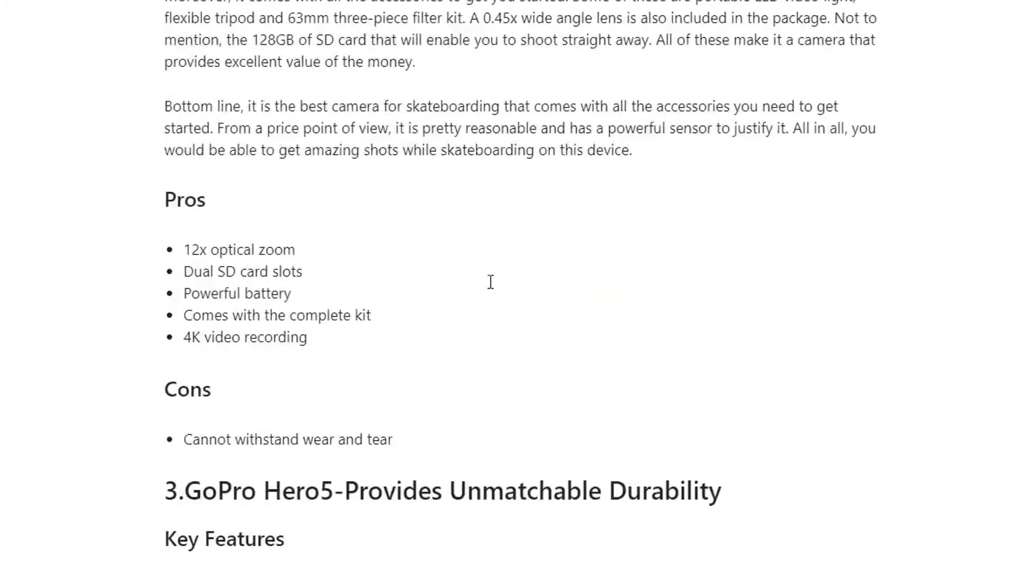
{"action": "left_click", "coordinate": [397, 434]}
{"action": "left_click_drag", "start_coordinate": [397, 434], "coordinate": [259, 315]}
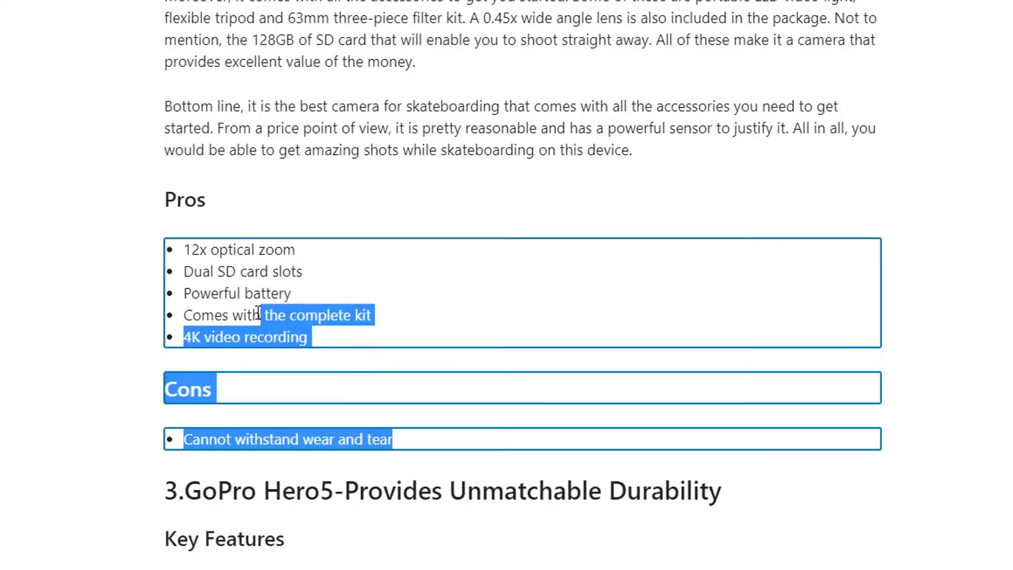
{"action": "left_click", "coordinate": [259, 315]}
{"action": "scroll", "coordinate": [475, 296], "scroll_direction": "up", "scroll_amount": 5}
{"action": "left_click", "coordinate": [527, 261]}
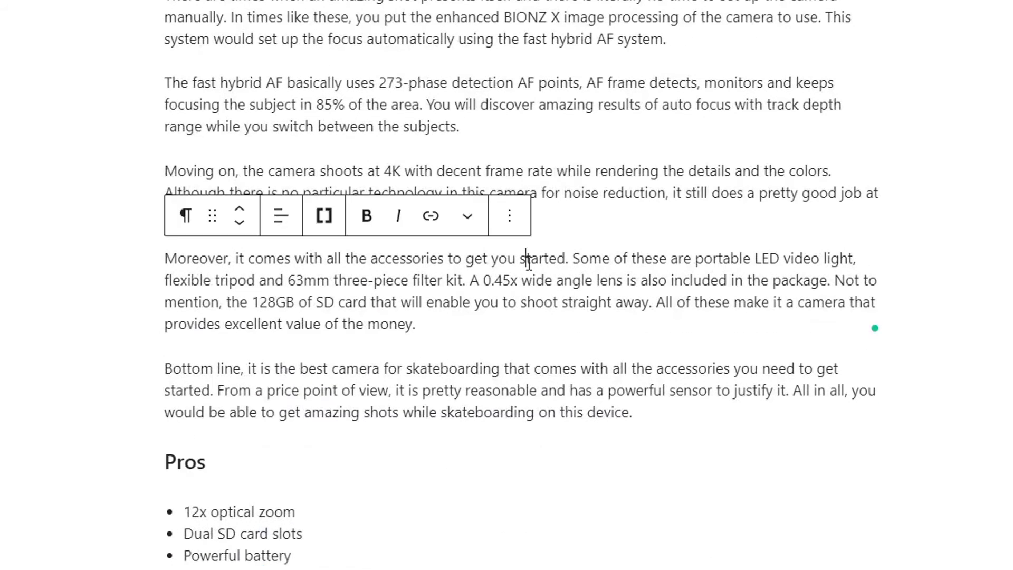
{"action": "scroll", "coordinate": [577, 298], "scroll_direction": "up", "scroll_amount": 15}
{"action": "scroll", "coordinate": [578, 305], "scroll_direction": "up", "scroll_amount": 8}
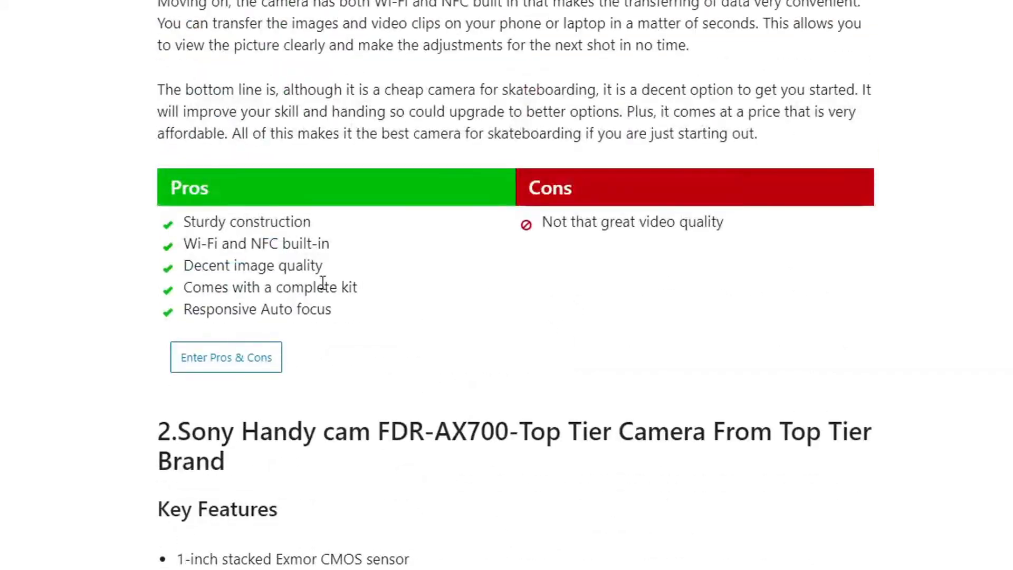
{"action": "scroll", "coordinate": [317, 301], "scroll_direction": "up", "scroll_amount": 20}
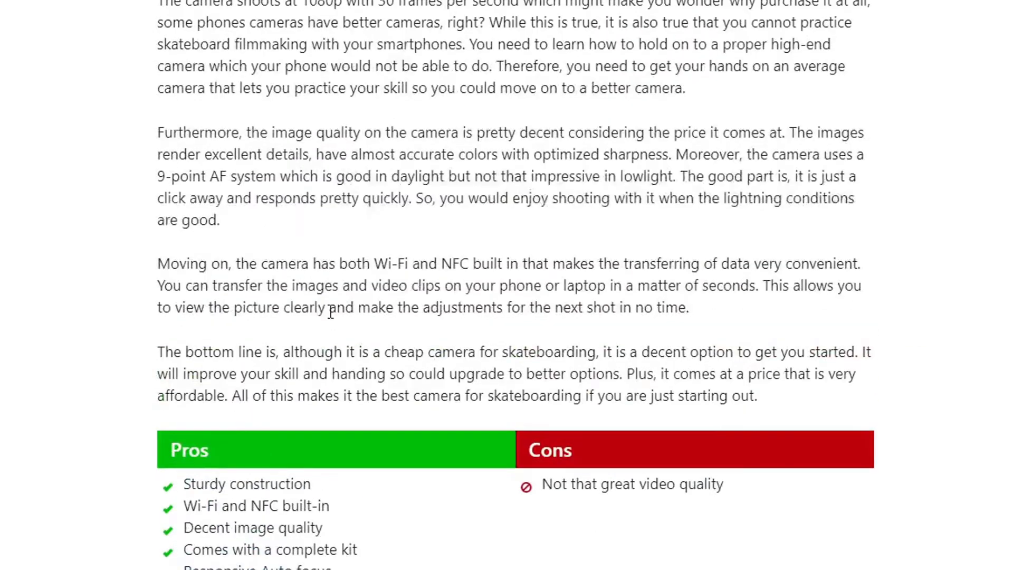
{"action": "scroll", "coordinate": [636, 478], "scroll_direction": "down", "scroll_amount": 8}
{"action": "scroll", "coordinate": [474, 376], "scroll_direction": "up", "scroll_amount": 16}
{"action": "scroll", "coordinate": [564, 433], "scroll_direction": "up", "scroll_amount": 2}
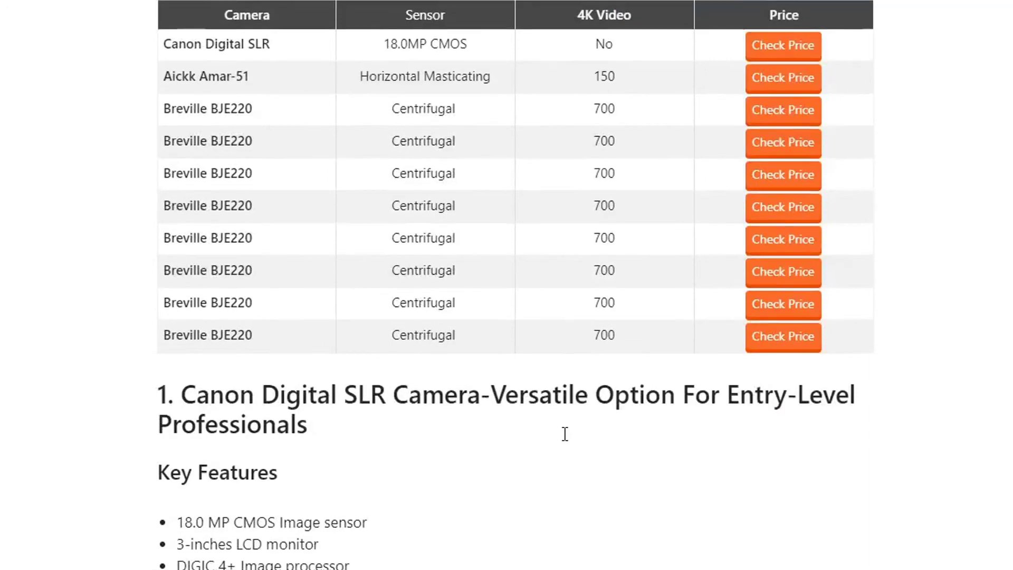
{"action": "scroll", "coordinate": [562, 403], "scroll_direction": "up", "scroll_amount": 5}
{"action": "scroll", "coordinate": [393, 398], "scroll_direction": "down", "scroll_amount": 8}
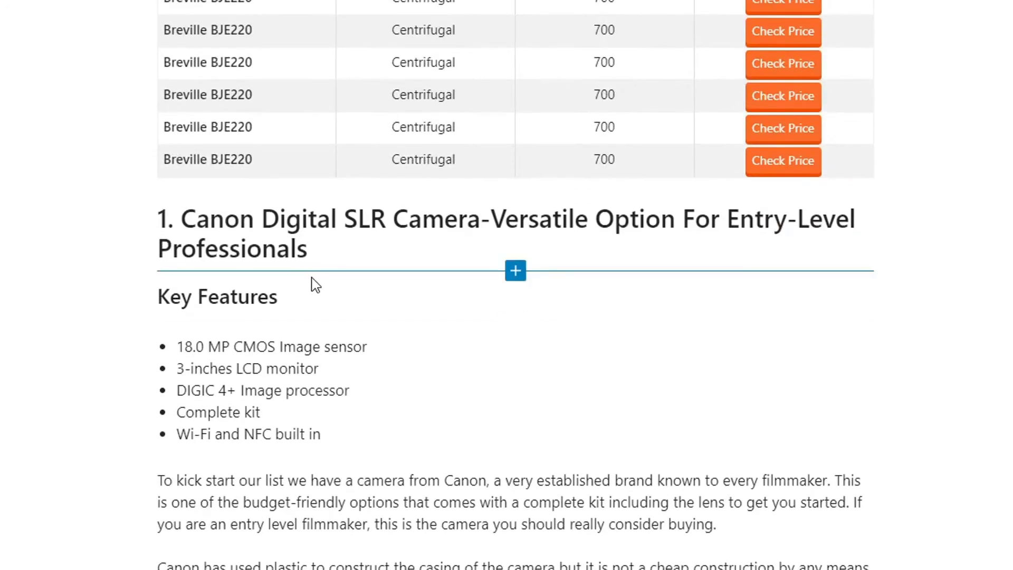
{"action": "left_click", "coordinate": [369, 252]}
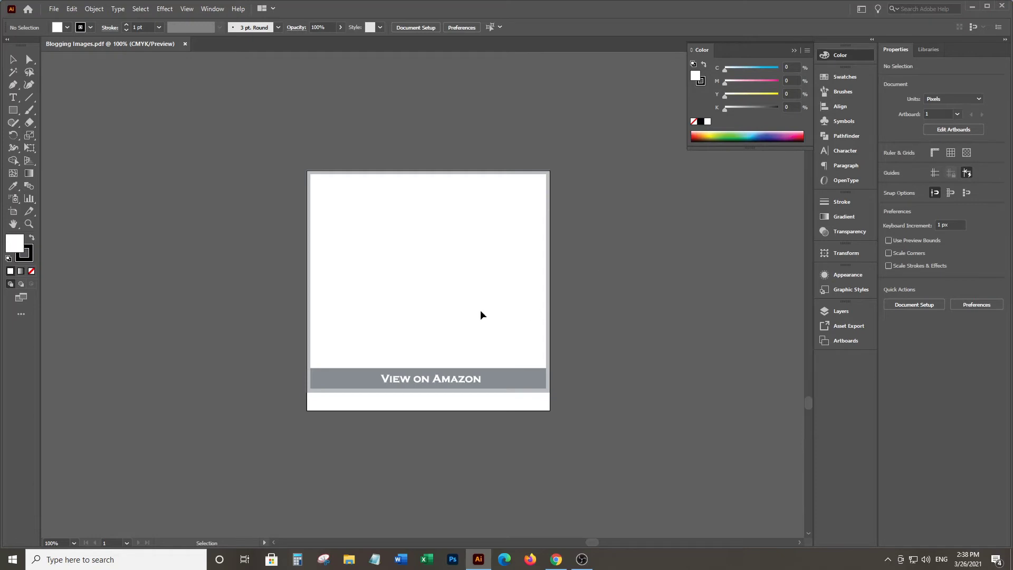
- Examine the "View on Amazon" product image template in Blogging Images.pdf in Illustrator
{"action": "scroll", "coordinate": [490, 316], "scroll_direction": "down", "scroll_amount": 2}
{"action": "key", "text": "a"}
{"action": "key", "text": "ctrl+a"}
{"action": "scroll", "coordinate": [477, 354], "scroll_direction": "up", "scroll_amount": 3}
{"action": "left_click_drag", "start_coordinate": [477, 362], "coordinate": [558, 380]}
{"action": "scroll", "coordinate": [563, 364], "scroll_direction": "down", "scroll_amount": 1}
{"action": "scroll", "coordinate": [558, 380], "scroll_direction": "up", "scroll_amount": 1}
{"action": "left_click", "coordinate": [550, 425]}
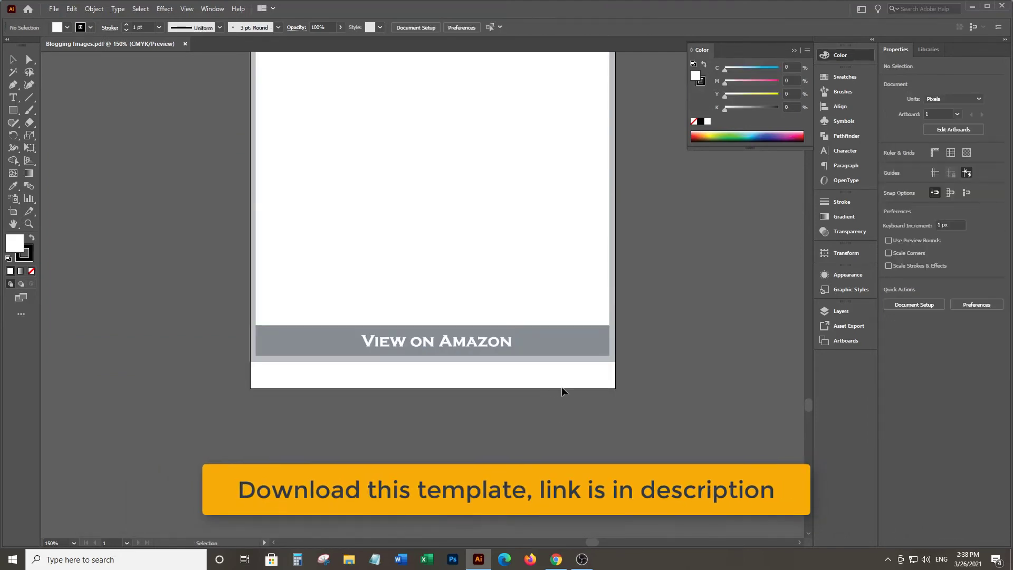
{"action": "scroll", "coordinate": [505, 354], "scroll_direction": "up", "scroll_amount": 2}
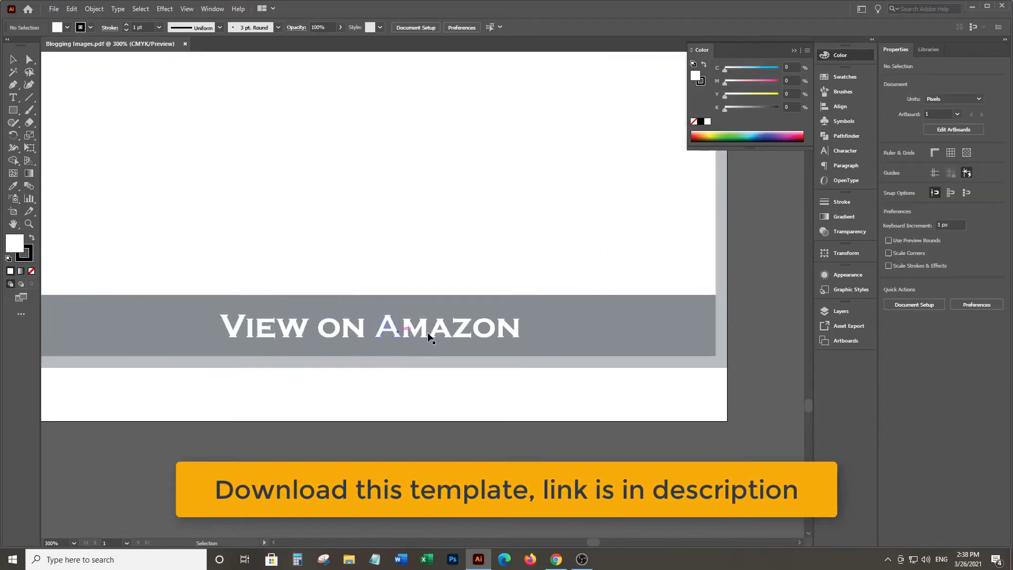
{"action": "scroll", "coordinate": [529, 274], "scroll_direction": "down", "scroll_amount": 2}
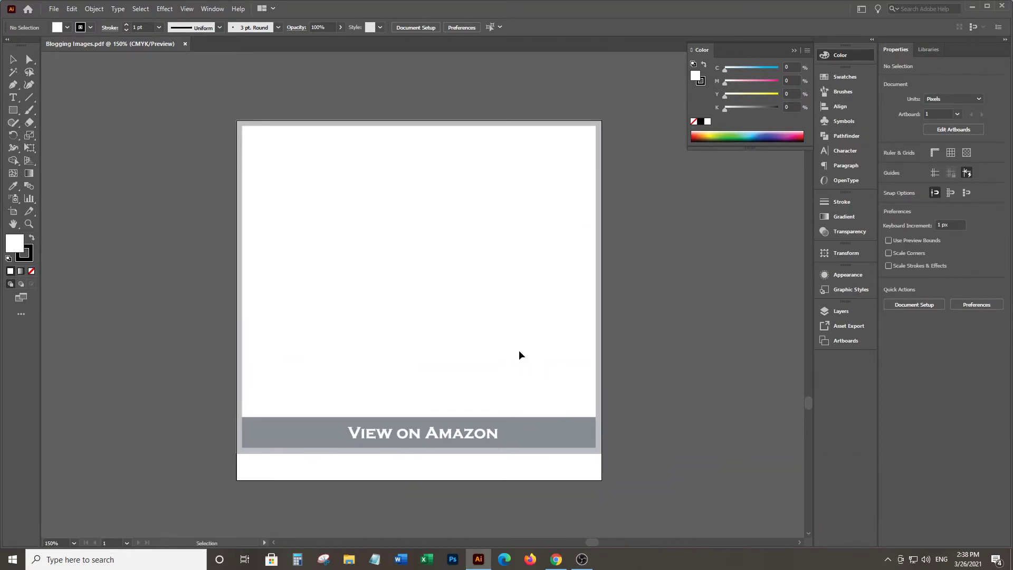
- Copy "Canon Digital SLR Camera" from the first product heading in the WordPress post in Chrome and open amazon.sa in a new tab
{"action": "left_click", "coordinate": [558, 563]}
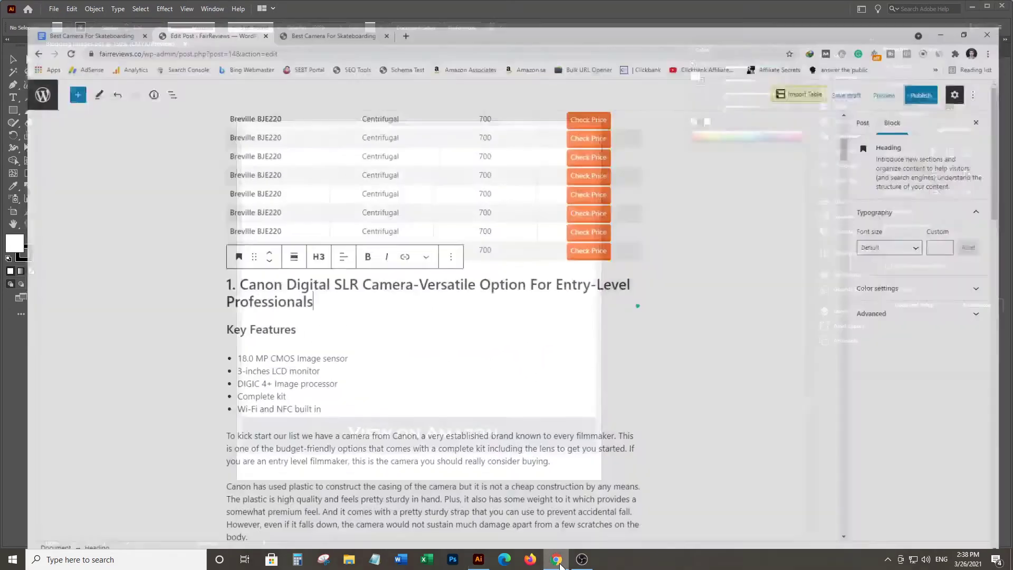
{"action": "left_click_drag", "start_coordinate": [223, 270], "coordinate": [402, 267]}
{"action": "key", "text": "ctrl+c"}
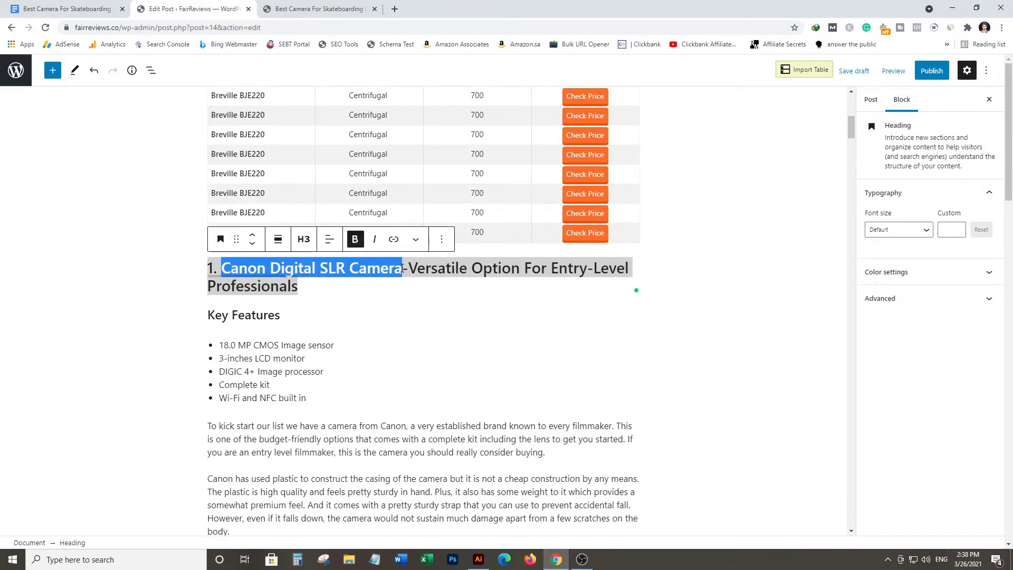
{"action": "left_click", "coordinate": [351, 8]}
{"action": "left_click", "coordinate": [395, 9]}
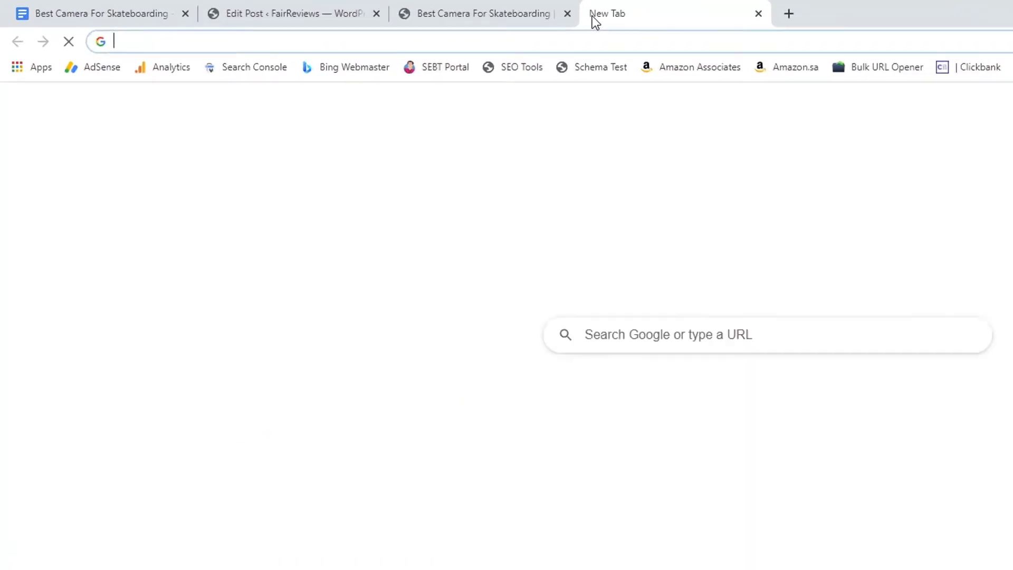
{"action": "type", "text": "amazon.sa"}
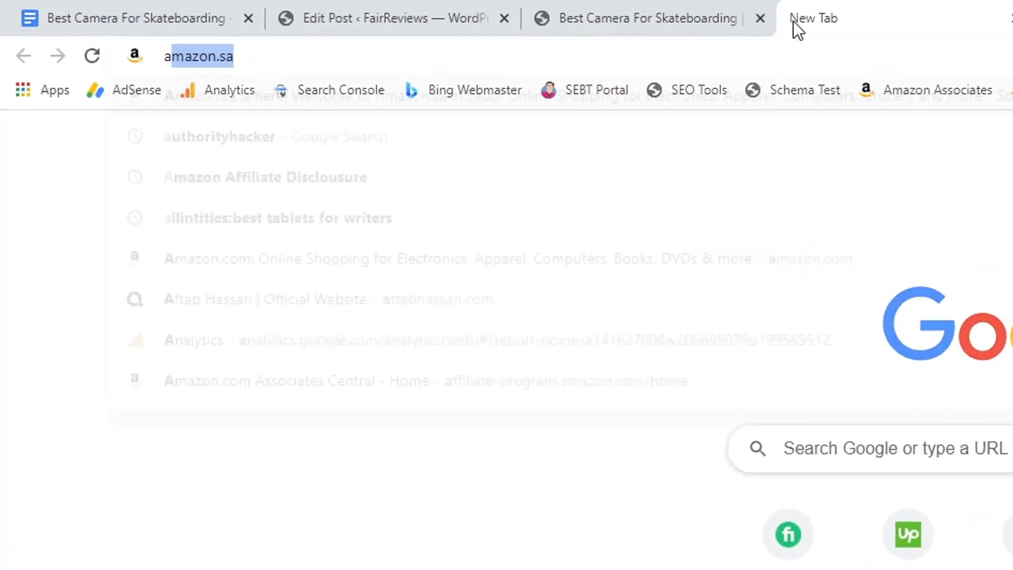
{"action": "key", "text": "Return"}
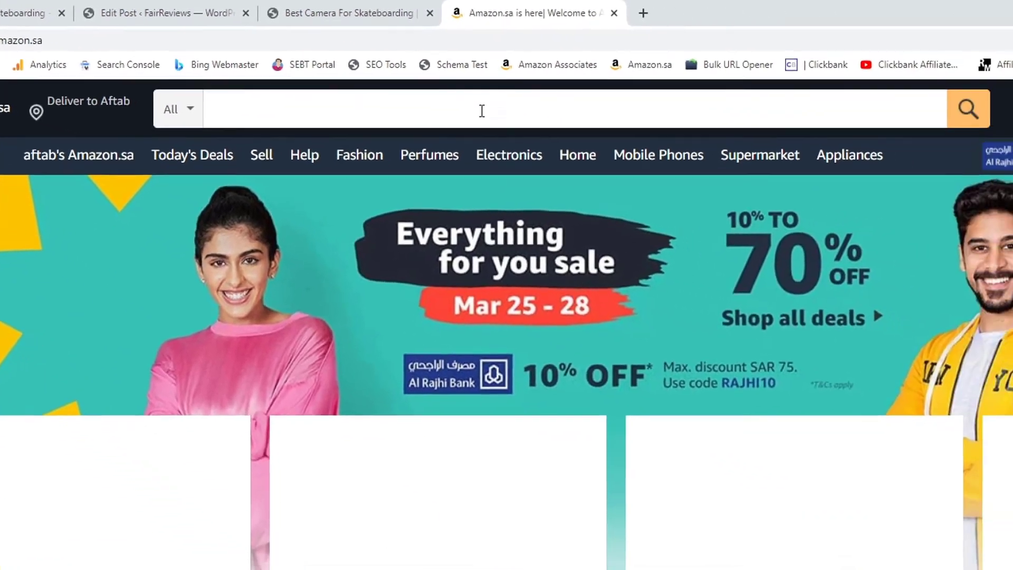
- Search Amazon for the copied product name "Canon Digital SLR Camera"
{"action": "left_click", "coordinate": [830, 153]}
{"action": "key", "text": "ctrl+v"}
{"action": "key", "text": "ctrl+a"}
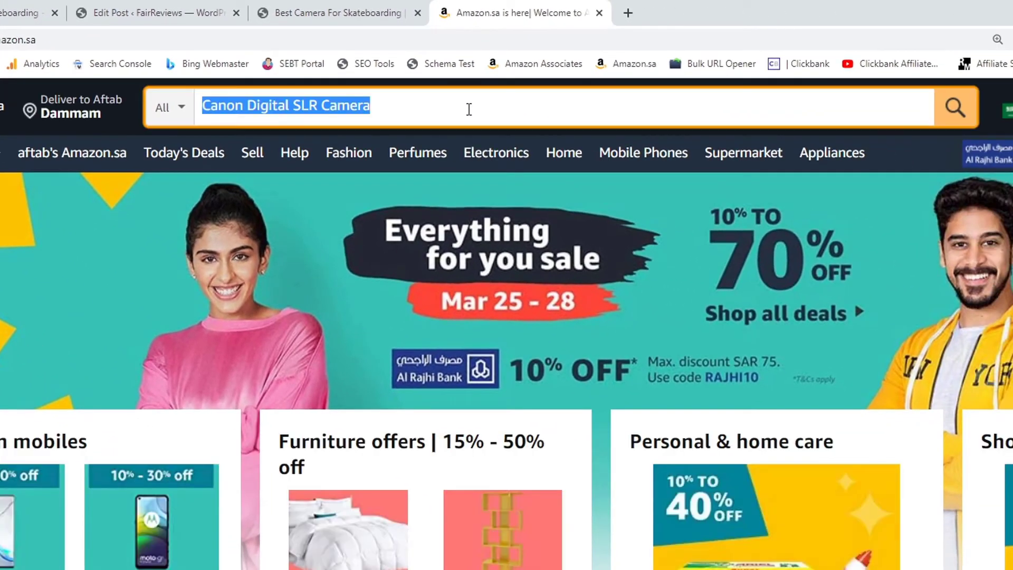
{"action": "left_click", "coordinate": [469, 109]}
{"action": "key", "text": "Return"}
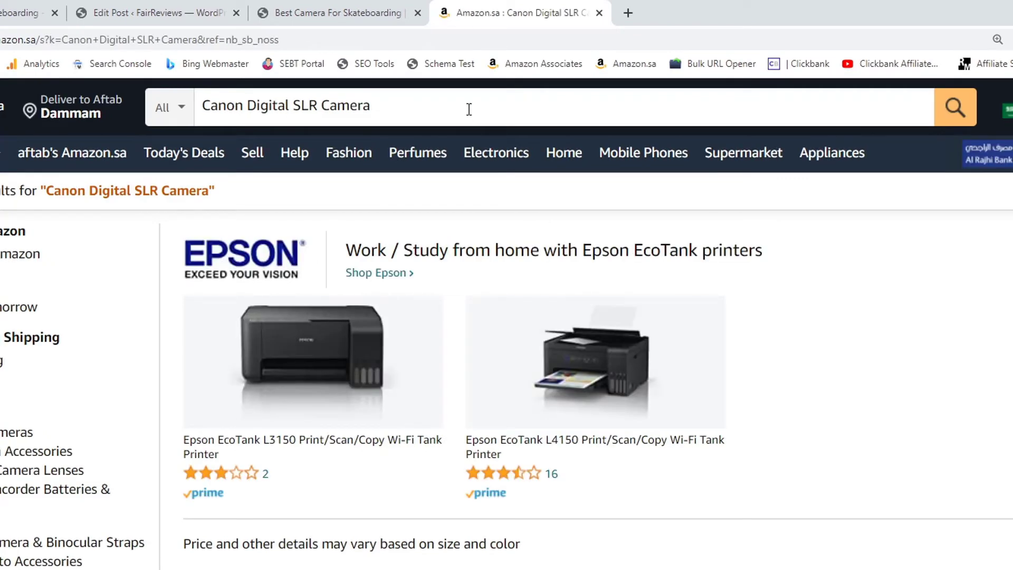
- Open the Canon EOS 2000D product page from the results and copy its enlarged front-view image
{"action": "scroll", "coordinate": [470, 116], "scroll_direction": "down", "scroll_amount": 5}
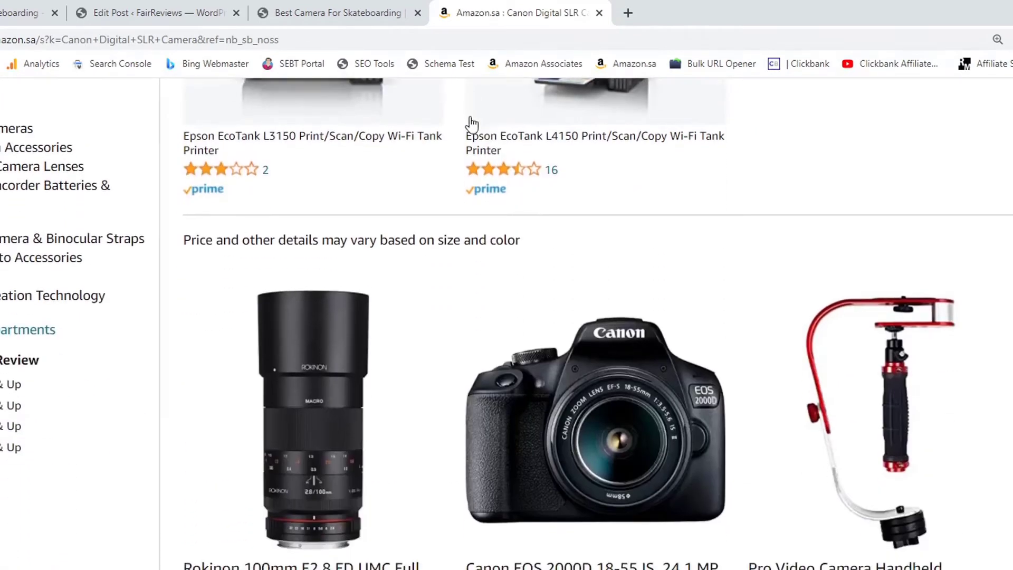
{"action": "left_click", "coordinate": [514, 435]}
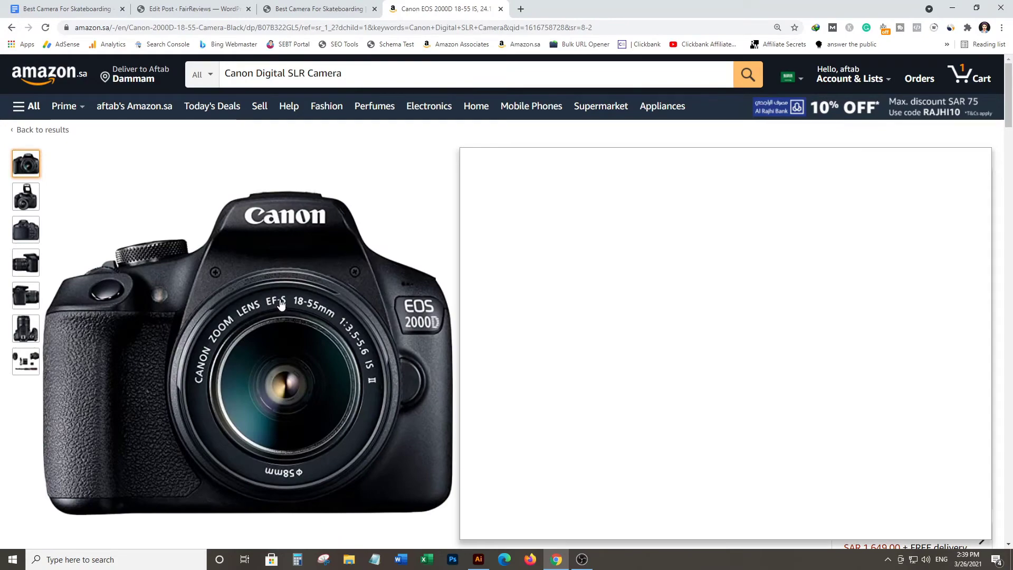
{"action": "mouse_move", "coordinate": [281, 306]}
{"action": "left_click", "coordinate": [304, 294]}
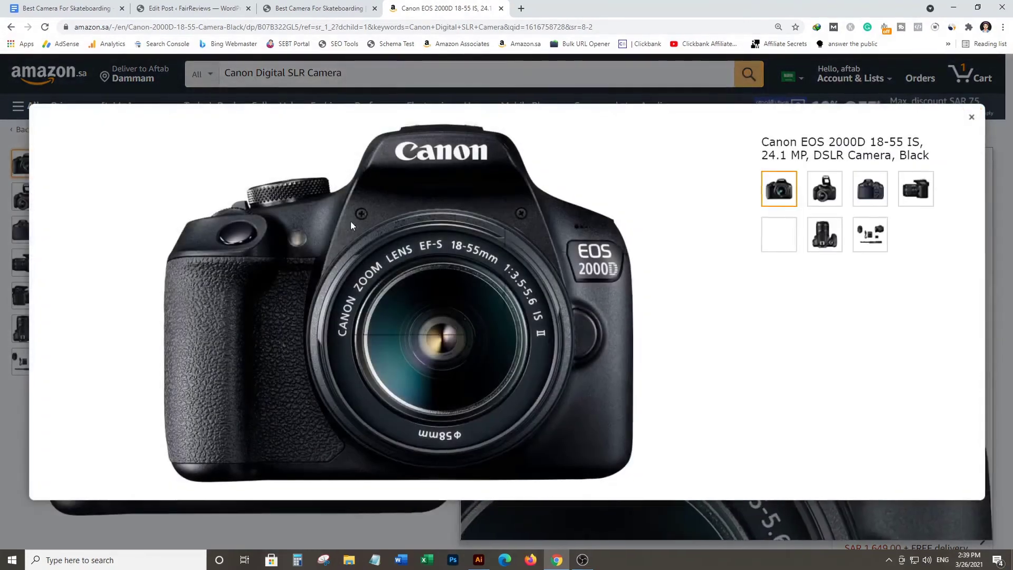
{"action": "right_click", "coordinate": [351, 219]}
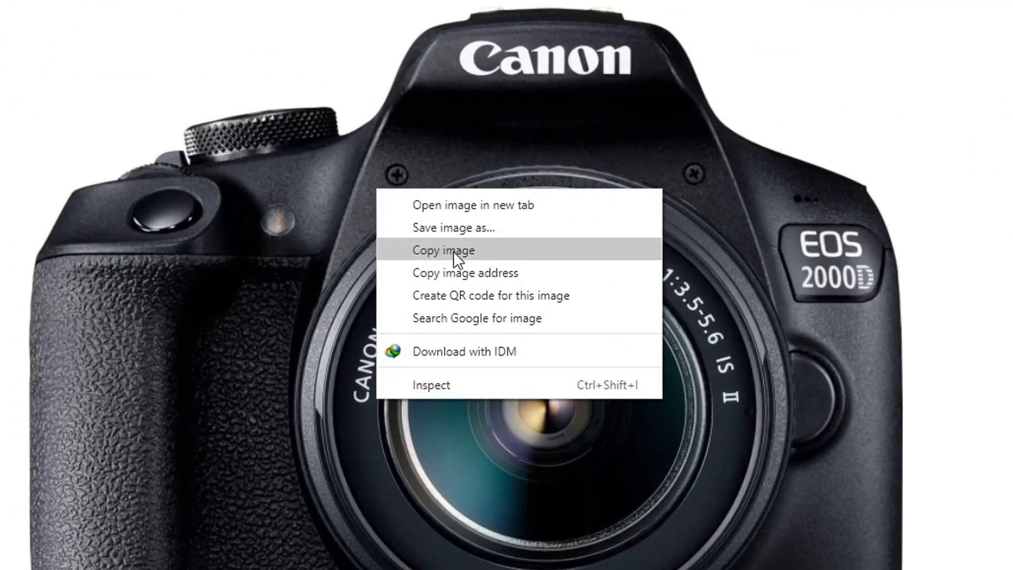
{"action": "left_click", "coordinate": [453, 251]}
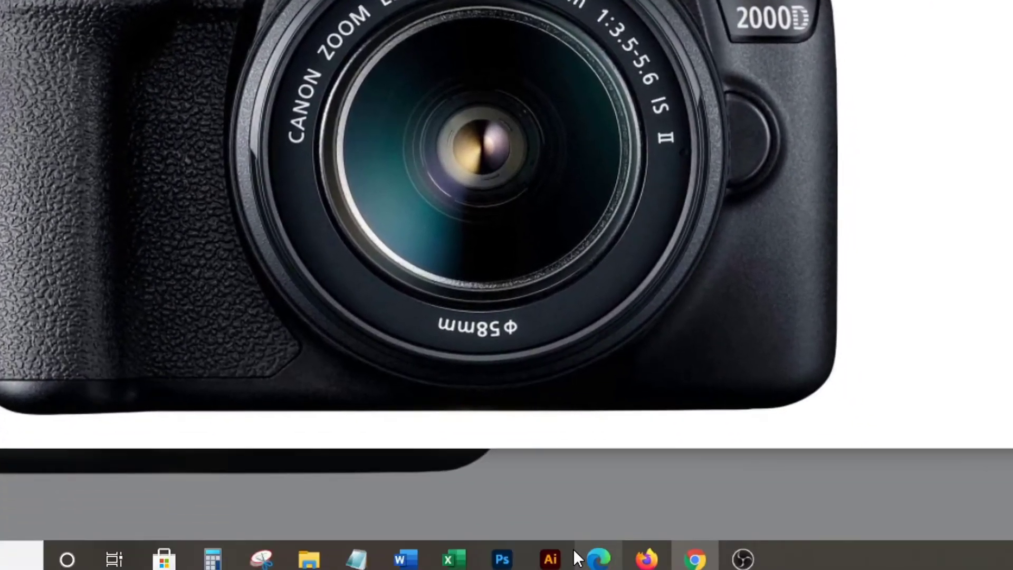
- Paste the camera image into the Illustrator template and scale it down to about 222 × 177 px above the "View on Amazon" bar
{"action": "left_click", "coordinate": [553, 554]}
{"action": "key", "text": "ctrl+v"}
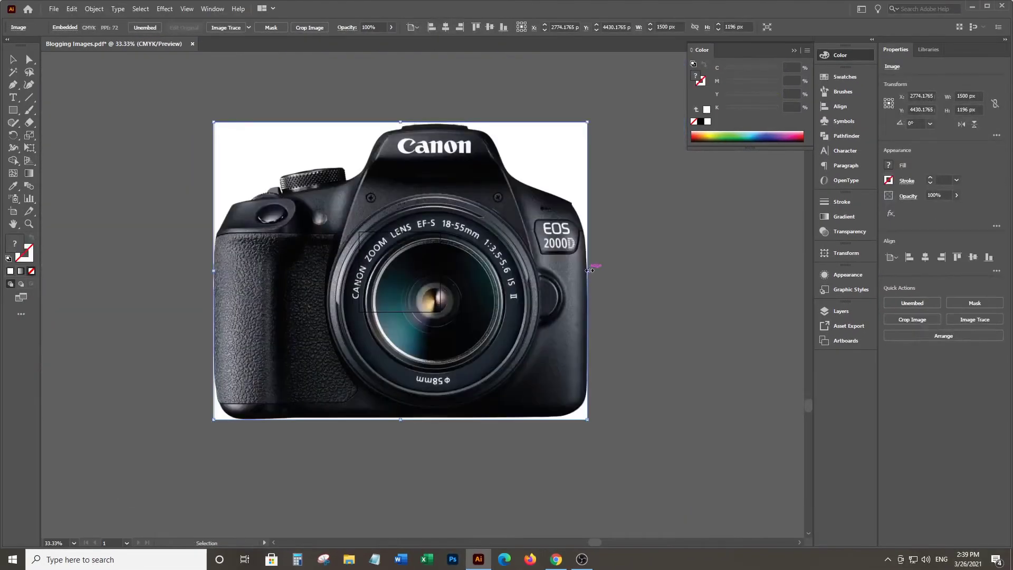
{"action": "left_click_drag", "start_coordinate": [589, 270], "coordinate": [430, 237]}
{"action": "scroll", "coordinate": [401, 278], "scroll_direction": "up", "scroll_amount": 4}
{"action": "scroll", "coordinate": [401, 278], "scroll_direction": "up", "scroll_amount": 2}
{"action": "left_click_drag", "start_coordinate": [401, 278], "coordinate": [399, 263]}
{"action": "scroll", "coordinate": [465, 274], "scroll_direction": "down", "scroll_amount": 4}
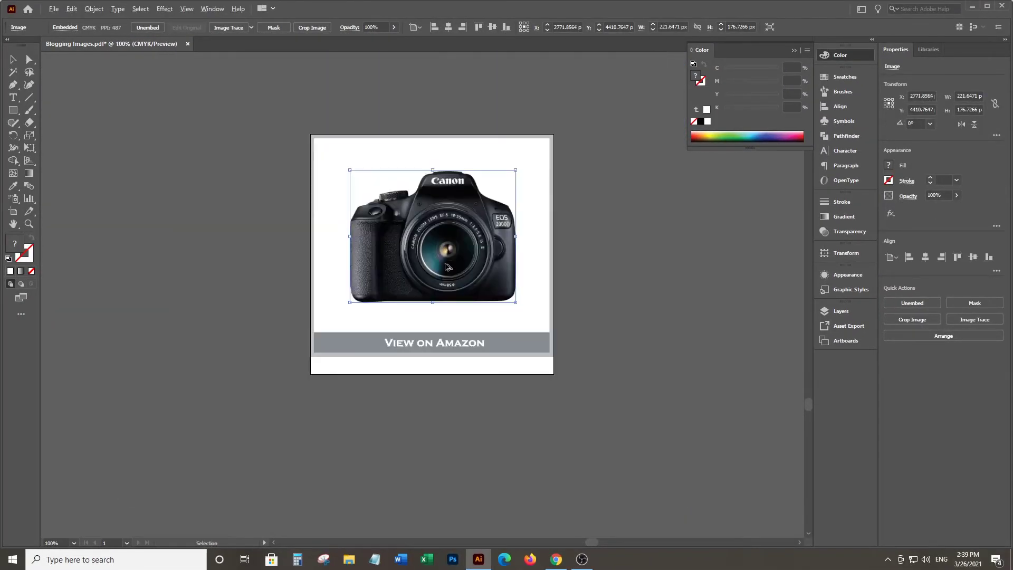
- Enlarge the camera image proportionally from its centre to about 235 × 188 px and deselect it
{"action": "scroll", "coordinate": [479, 270], "scroll_direction": "up", "scroll_amount": 4}
{"action": "scroll", "coordinate": [479, 271], "scroll_direction": "down", "scroll_amount": 1}
{"action": "scroll", "coordinate": [491, 279], "scroll_direction": "up", "scroll_amount": 1}
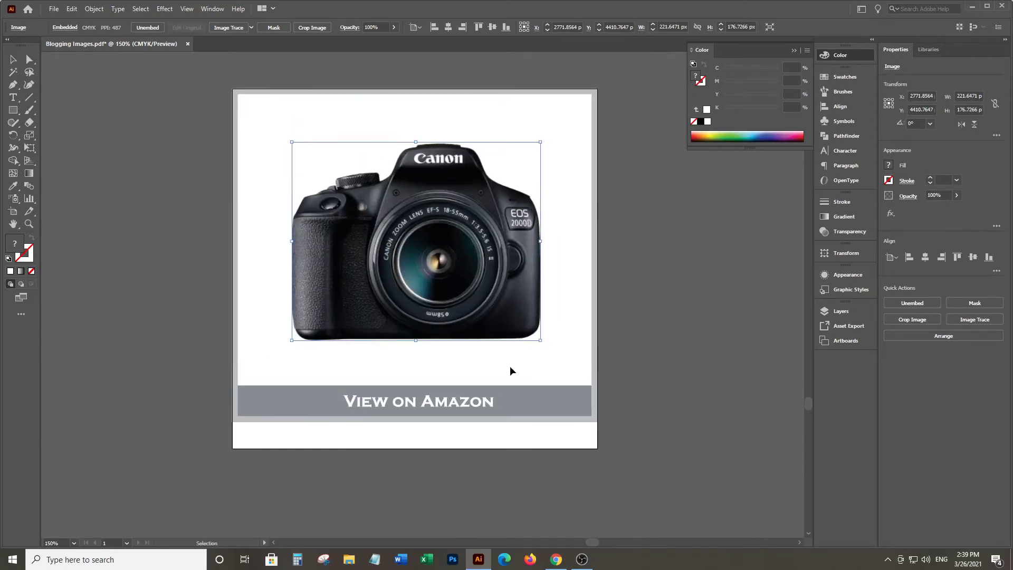
{"action": "left_click_drag", "start_coordinate": [544, 243], "coordinate": [552, 246]}
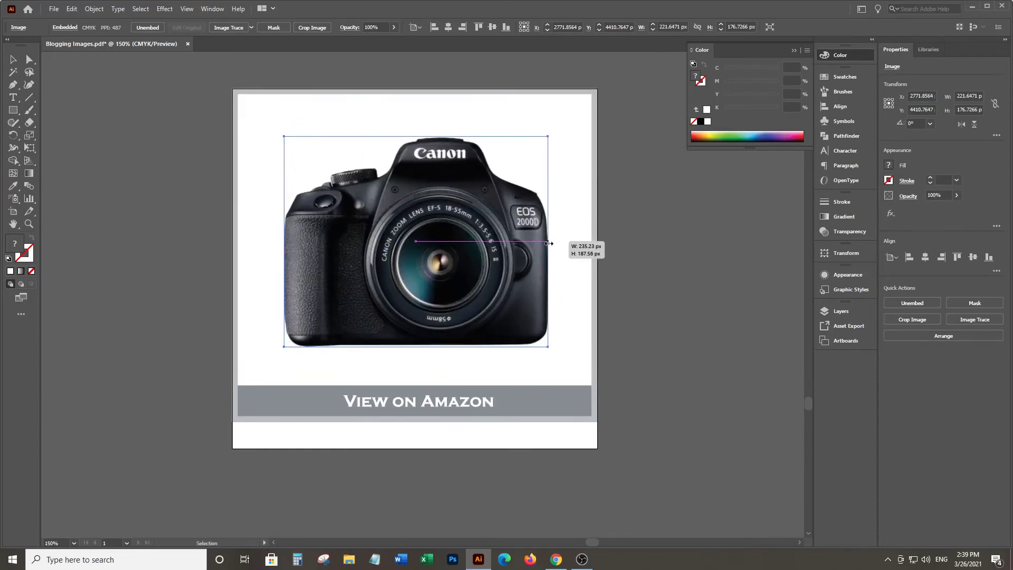
{"action": "left_click", "coordinate": [558, 248]}
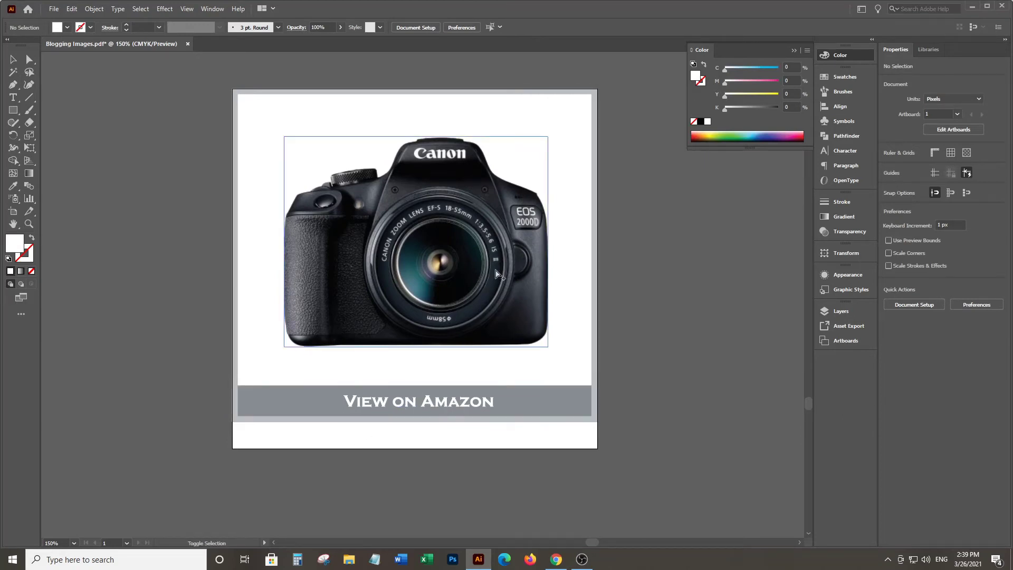
- Export the finished artboard for web as a JPEG named 01 on the Desktop
{"action": "key", "text": "ctrl+alt+shift+s"}
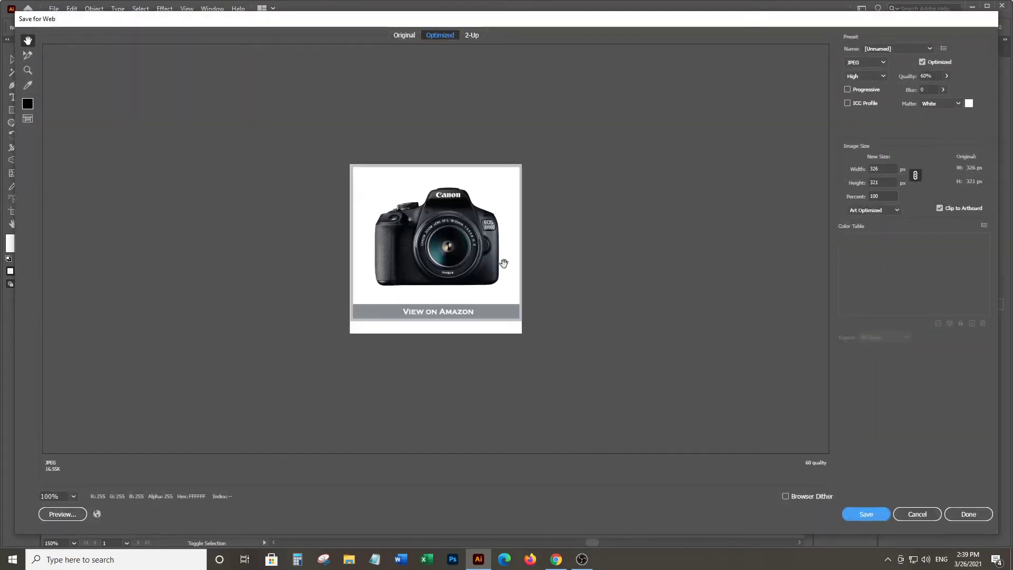
{"action": "key", "text": "Return"}
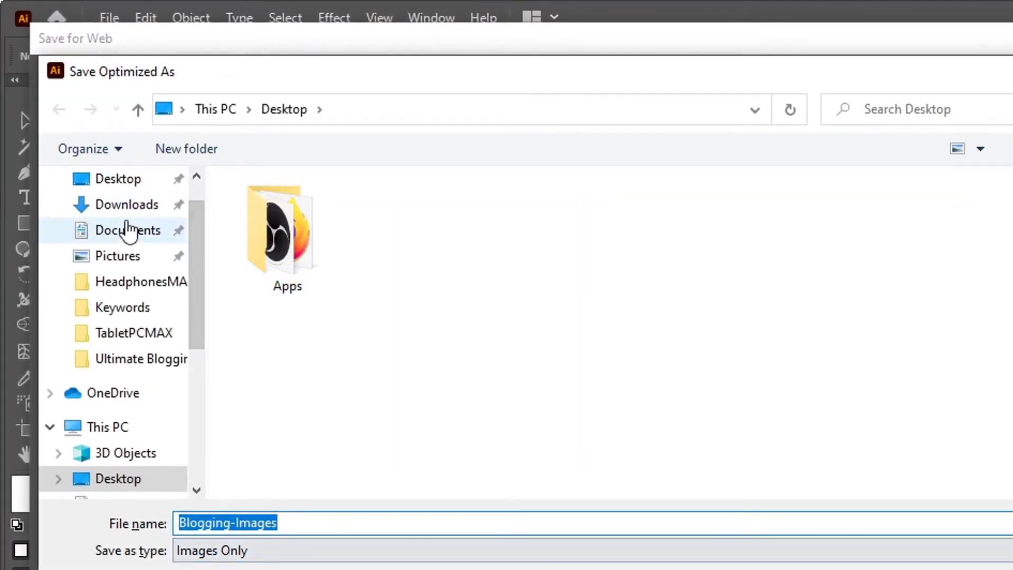
{"action": "left_click", "coordinate": [128, 180]}
{"action": "left_click", "coordinate": [311, 523]}
{"action": "type", "text": "01"}
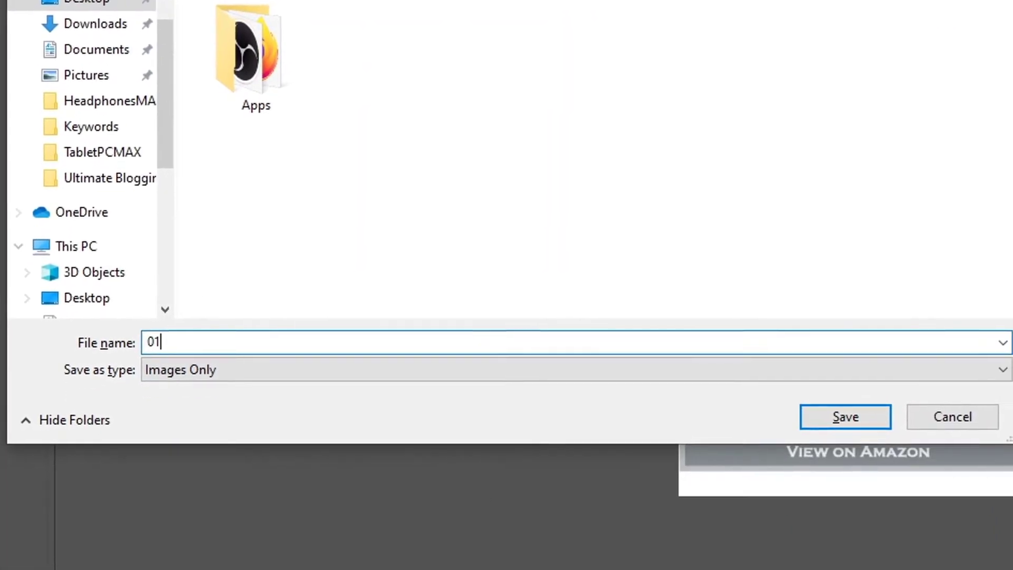
{"action": "key", "text": "Return"}
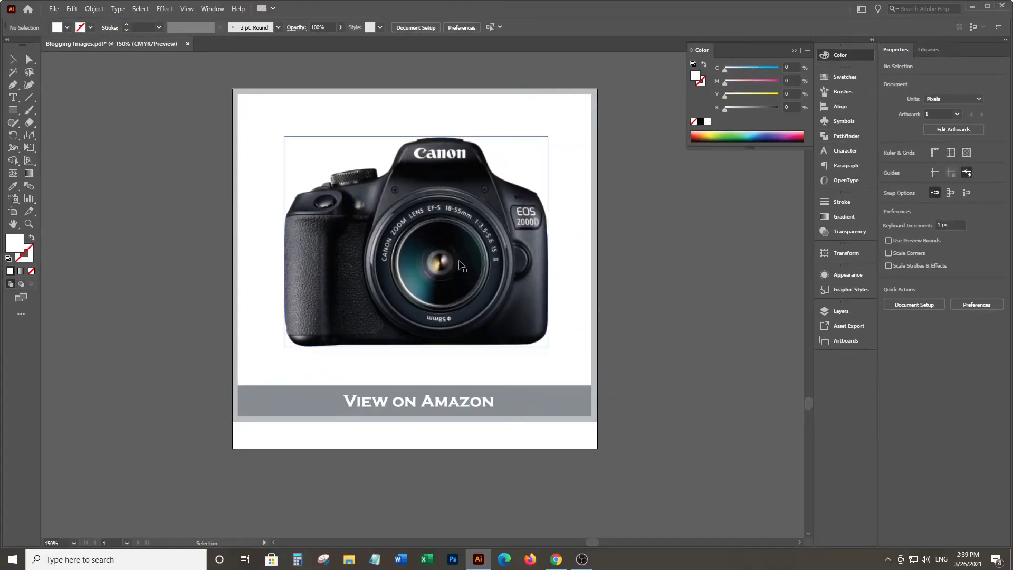
- Return to the WordPress post editor in Chrome and add an empty paragraph below the Canon product heading
{"action": "left_click", "coordinate": [462, 266]}
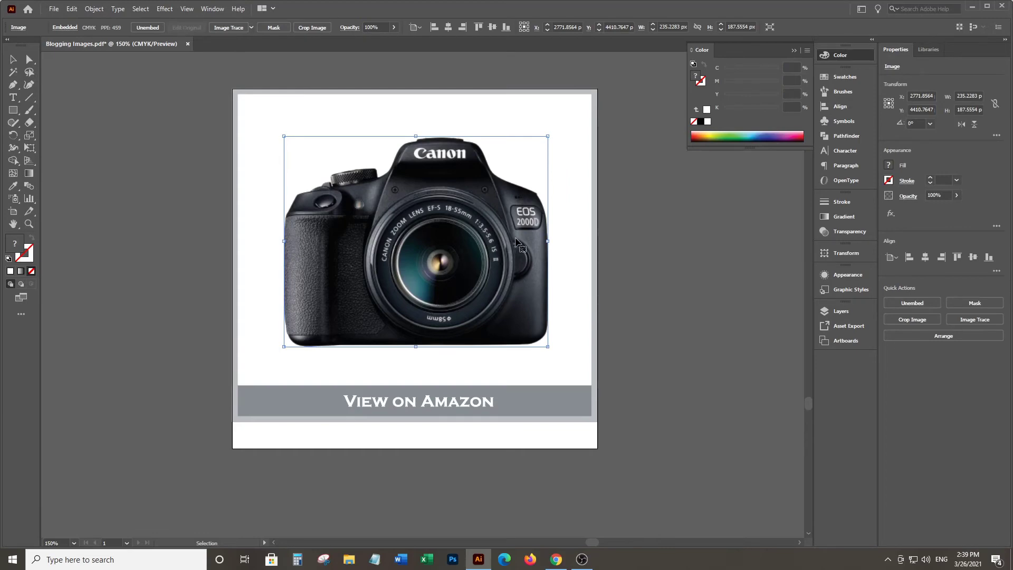
{"action": "left_click", "coordinate": [972, 10]}
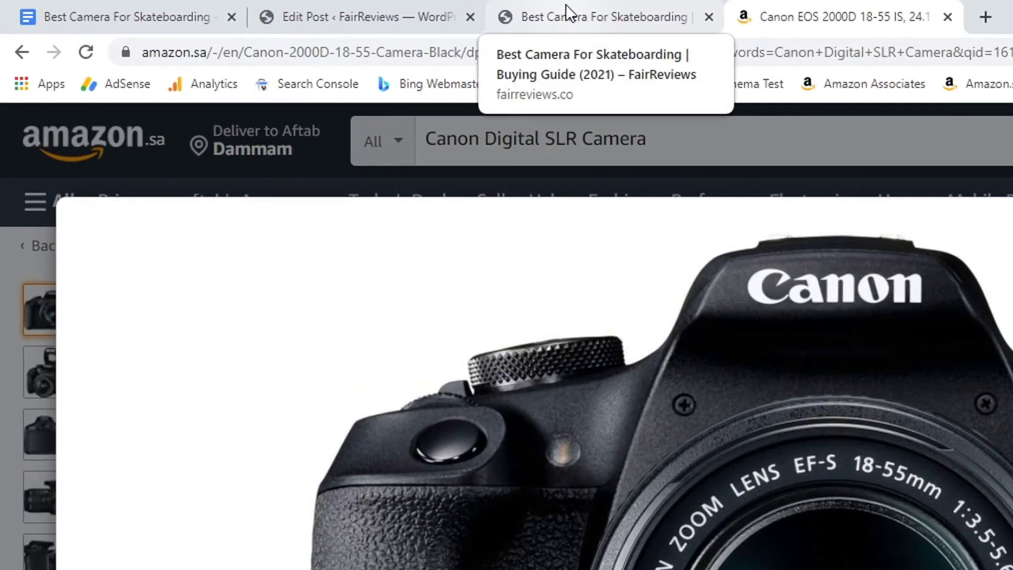
{"action": "left_click", "coordinate": [299, 6]}
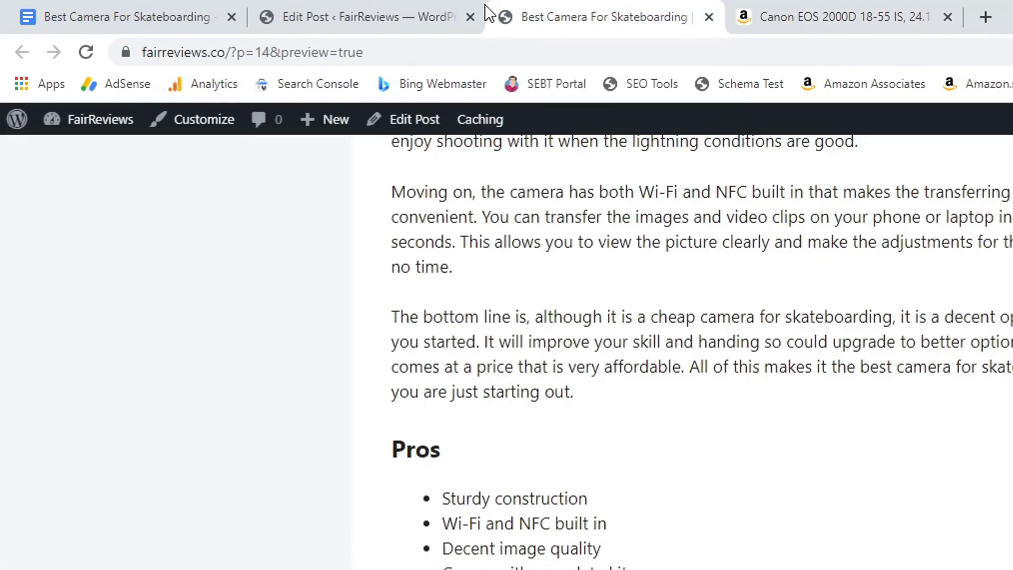
{"action": "left_click", "coordinate": [367, 7]}
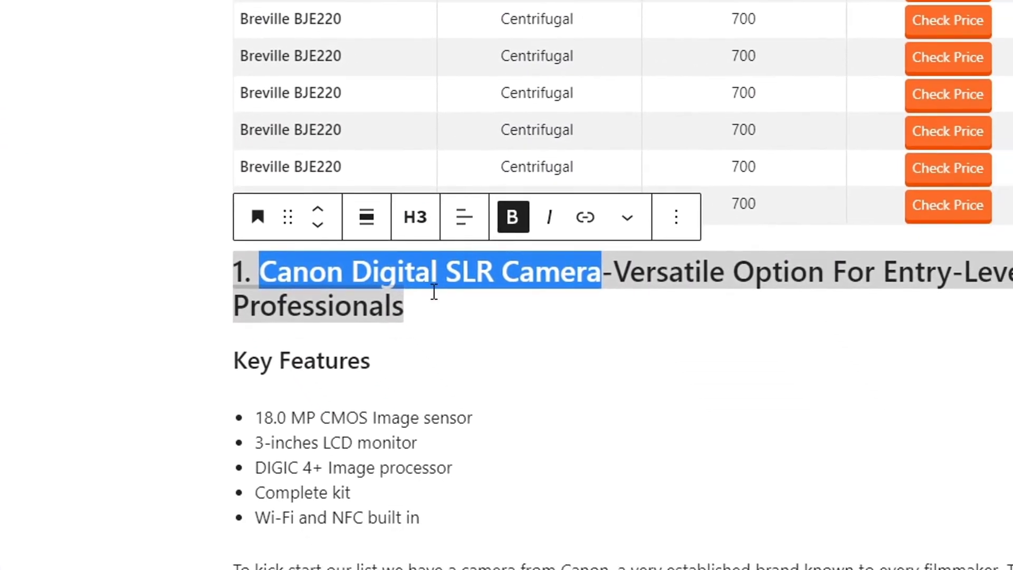
{"action": "left_click", "coordinate": [575, 523]}
{"action": "key", "text": "Return"}
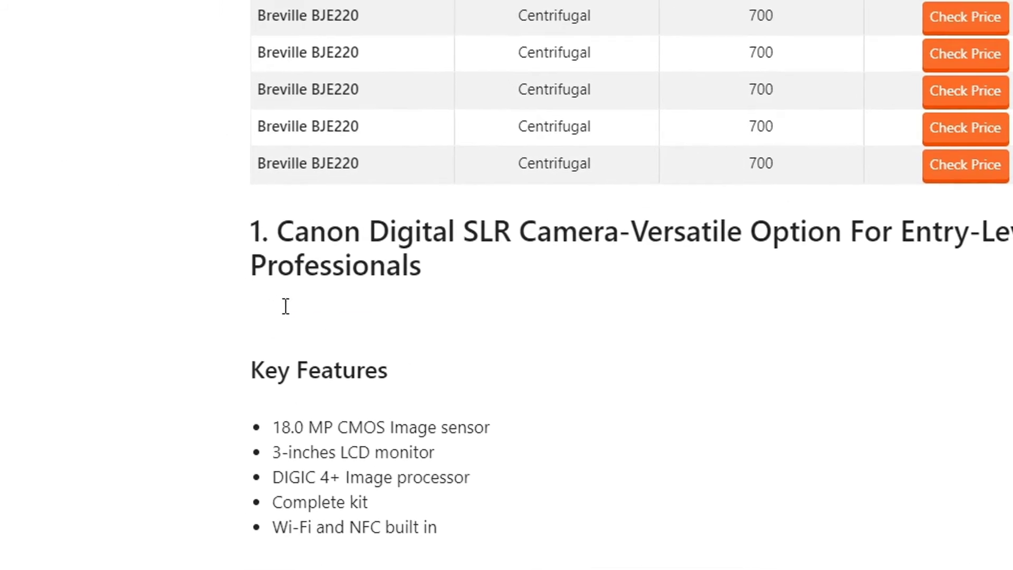
- Find the Image block with the search "imag" and insert it between the Canon heading and Key Features
{"action": "left_click", "coordinate": [95, 52]}
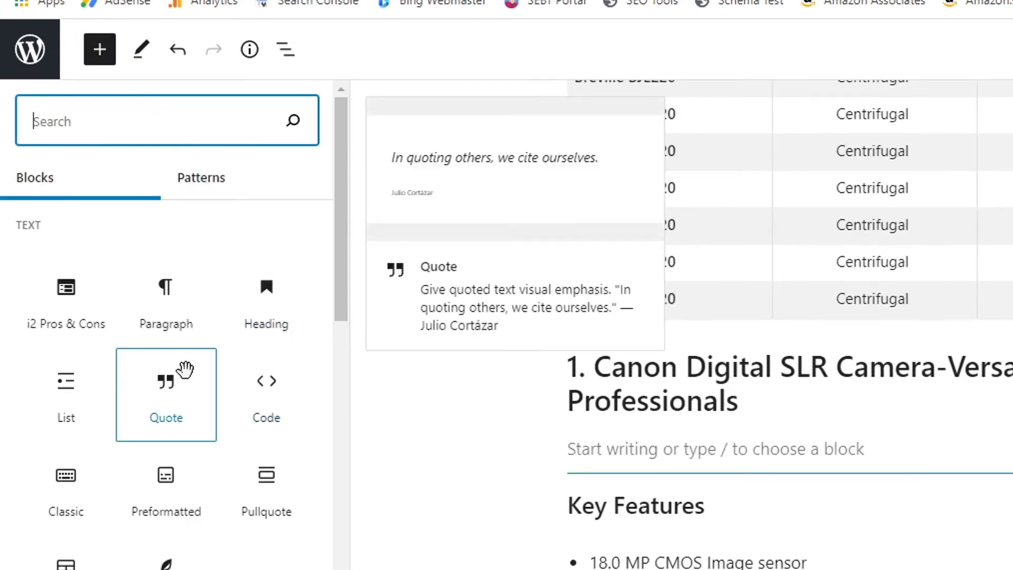
{"action": "type", "text": "imag"}
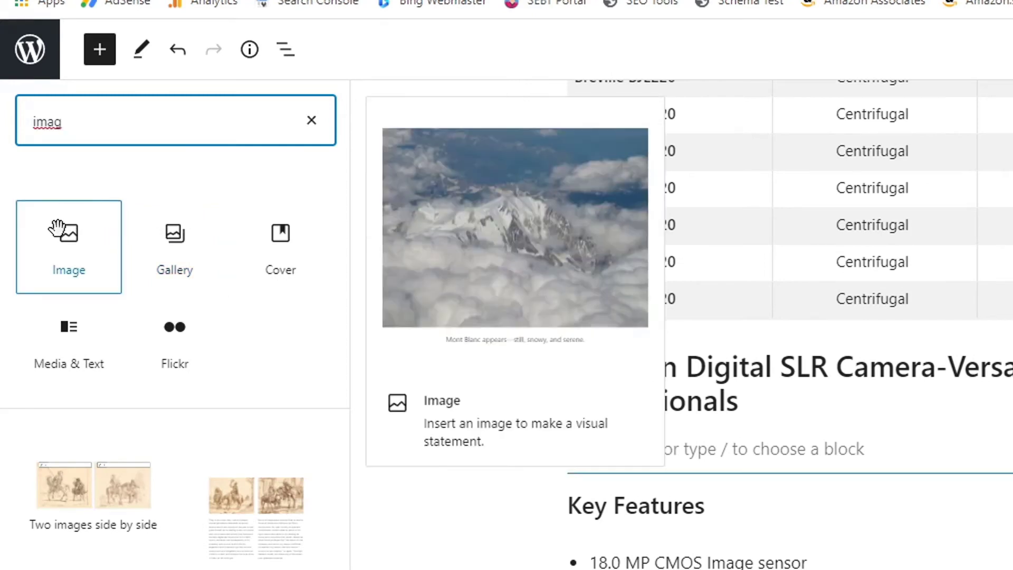
{"action": "mouse_move", "coordinate": [64, 229]}
{"action": "left_mouse_down"}
{"action": "mouse_move", "coordinate": [253, 299]}
{"action": "mouse_move", "coordinate": [730, 439]}
{"action": "mouse_move", "coordinate": [729, 451]}
{"action": "mouse_move", "coordinate": [51, 237]}
{"action": "left_mouse_up"}
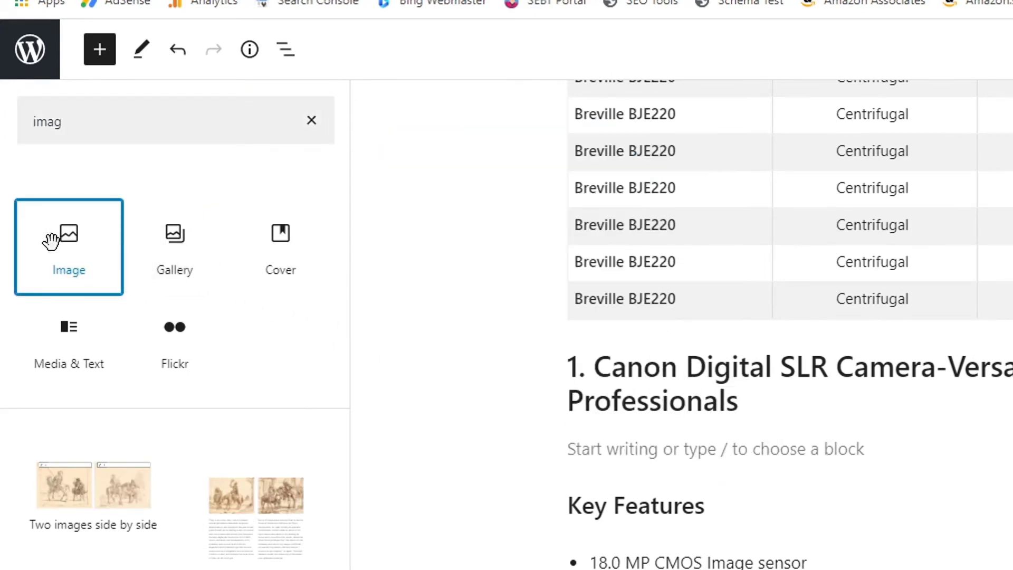
{"action": "left_click", "coordinate": [52, 237]}
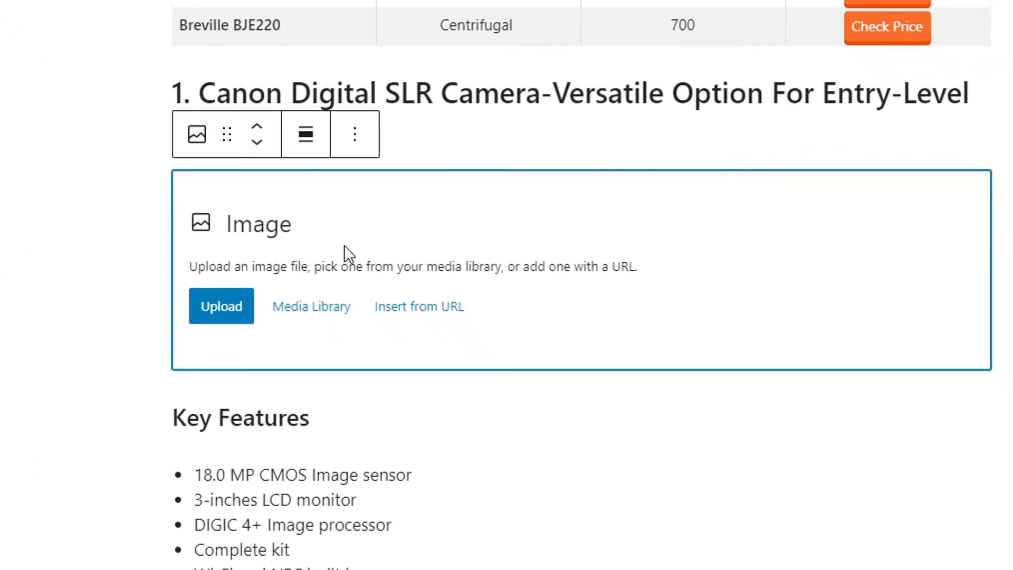
- Upload the image file 01 from the Desktop into the new Image block
{"action": "left_click", "coordinate": [242, 314]}
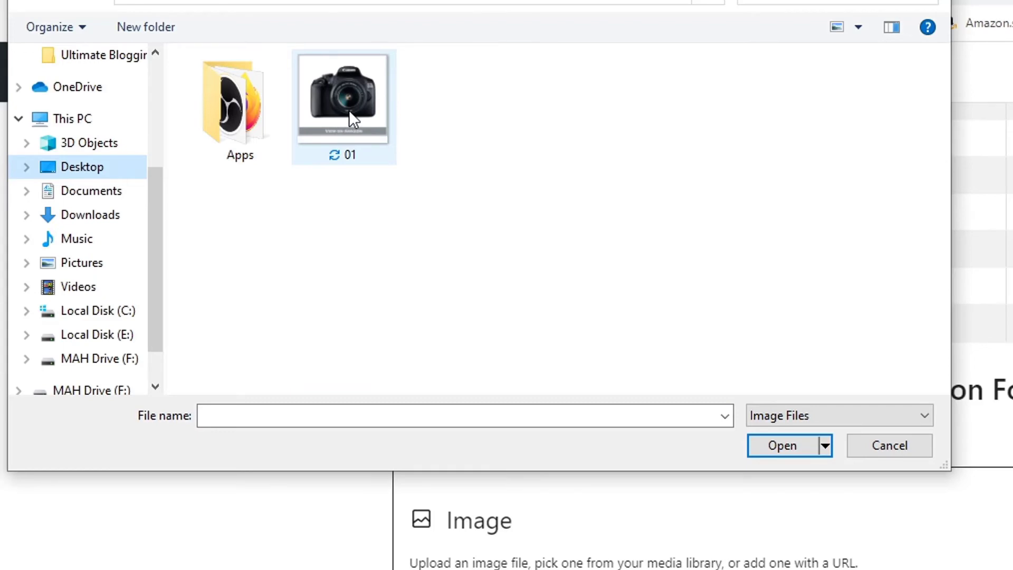
{"action": "left_click", "coordinate": [356, 112]}
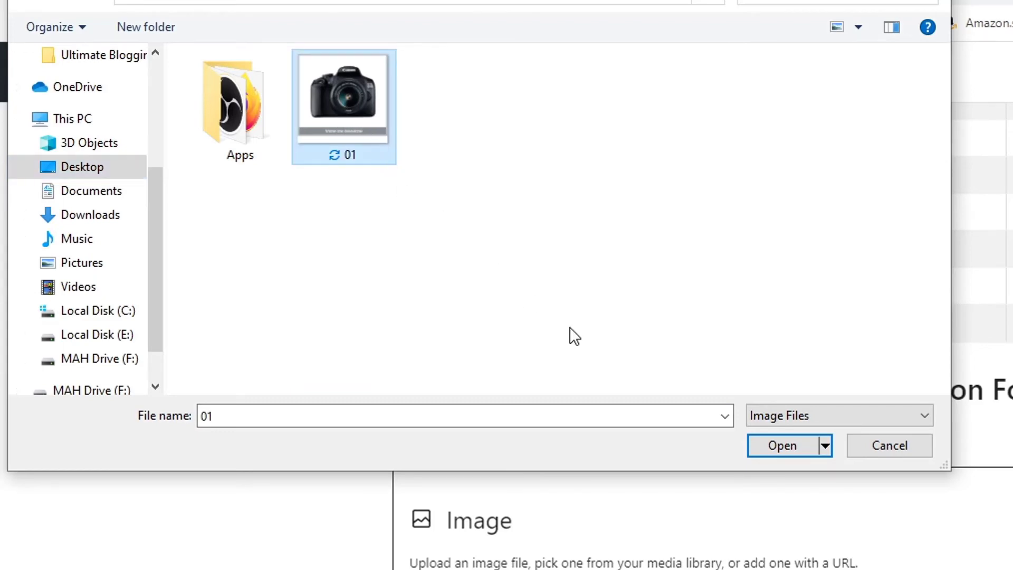
{"action": "left_click", "coordinate": [778, 448]}
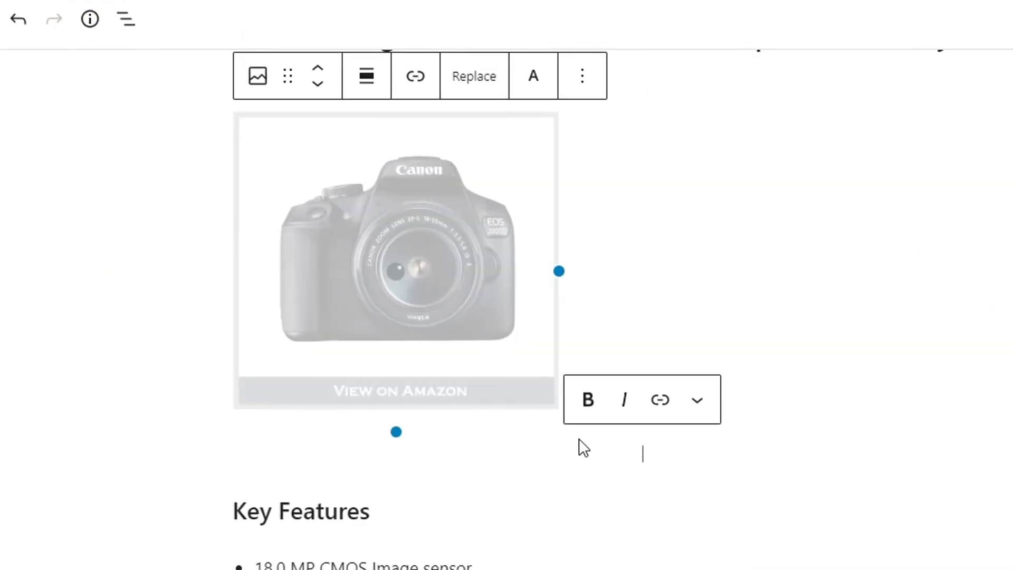
- Copy the Canon EOS 2000D product page URL from the open Amazon page, and close that page
{"action": "scroll", "coordinate": [784, 565], "scroll_direction": "up", "scroll_amount": 5}
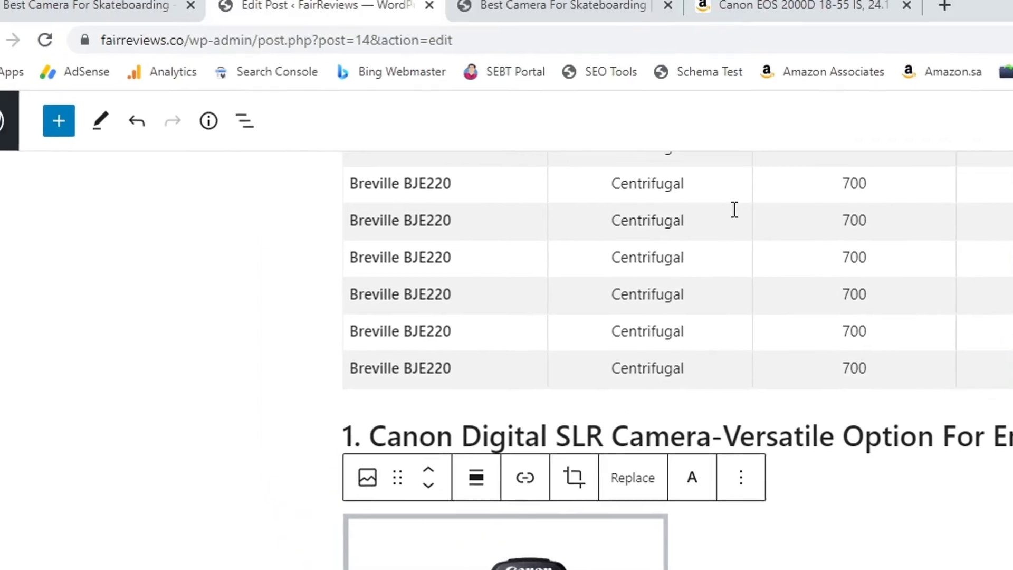
{"action": "left_click", "coordinate": [802, 16]}
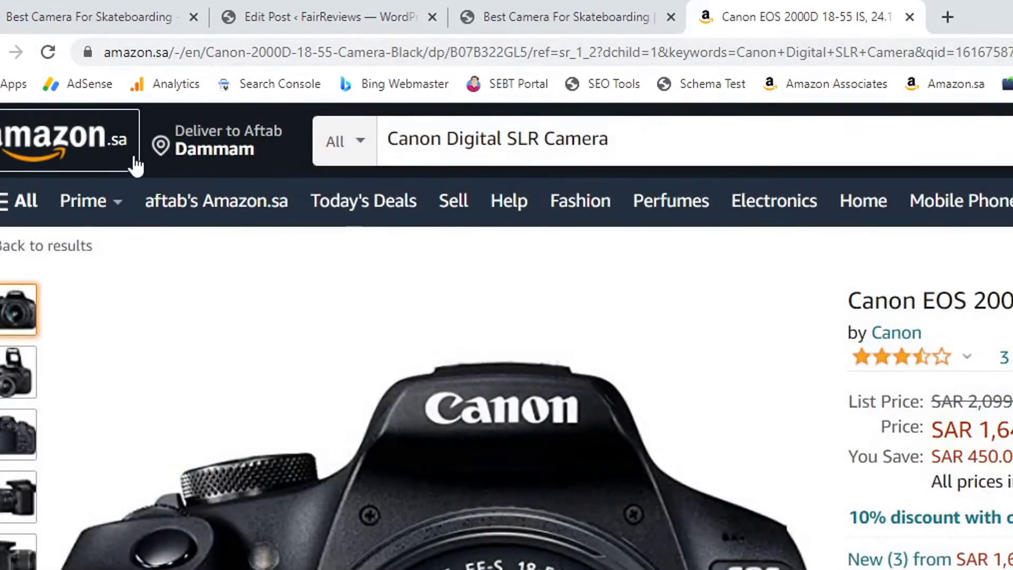
{"action": "left_click", "coordinate": [470, 62]}
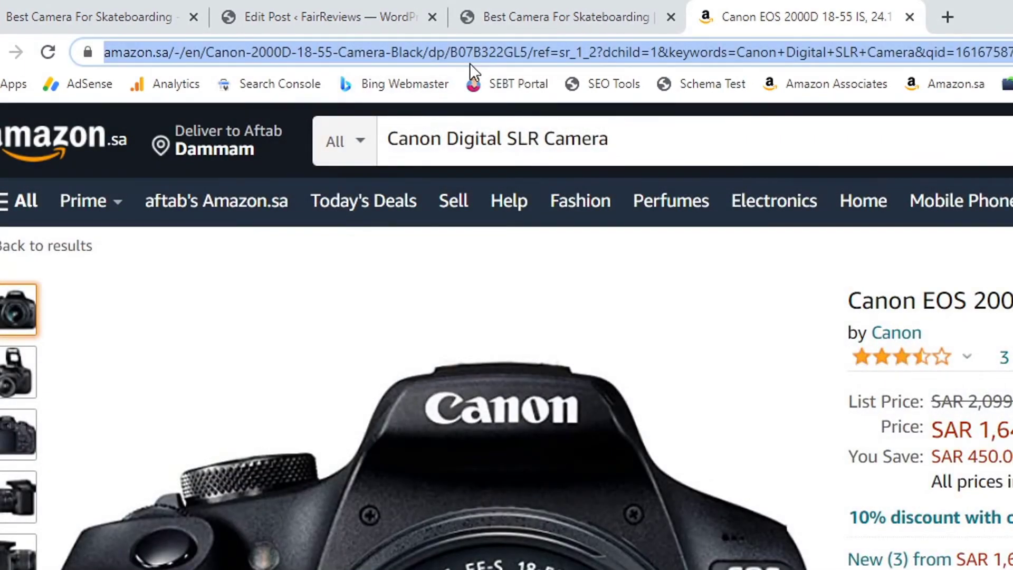
{"action": "double_click", "coordinate": [484, 47]}
{"action": "key", "text": "ctrl+a"}
{"action": "key", "text": "BackSpace"}
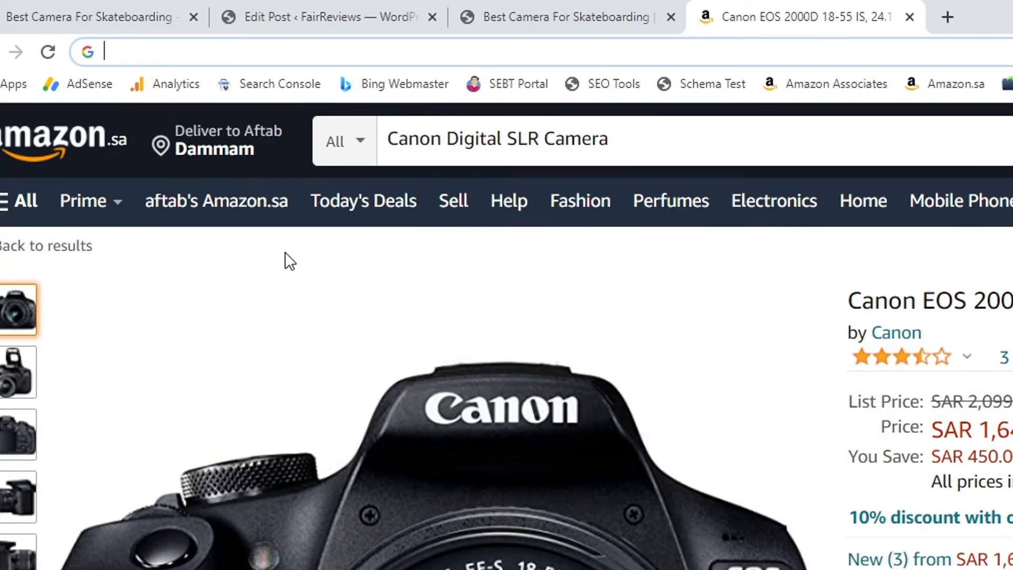
{"action": "key", "text": "ctrl+w"}
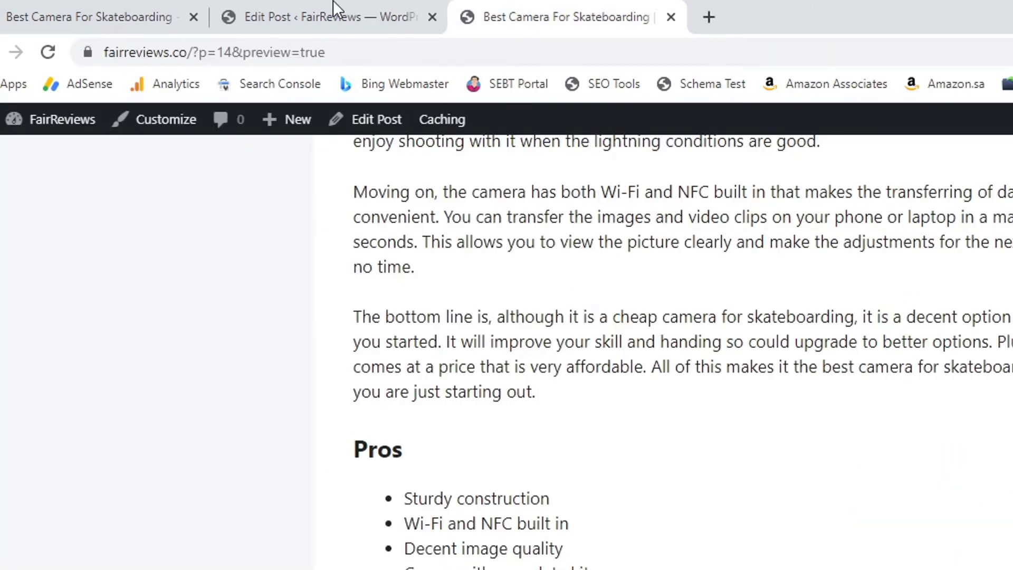
- Link the Canon product image in the post editor to the copied Amazon URL and set it to open in a new tab
{"action": "left_click", "coordinate": [334, 7]}
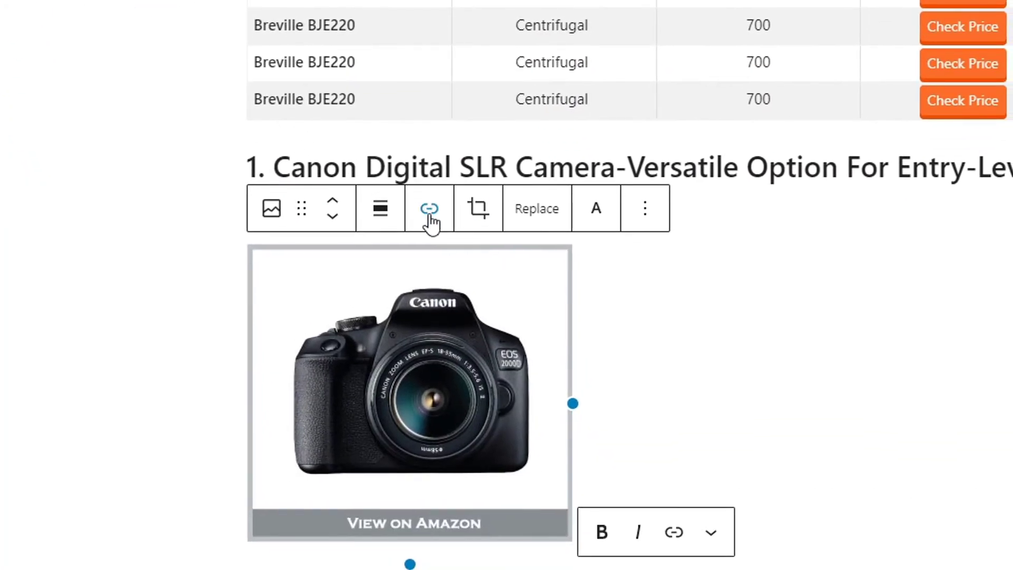
{"action": "left_click", "coordinate": [430, 211]}
{"action": "key", "text": "ctrl+v"}
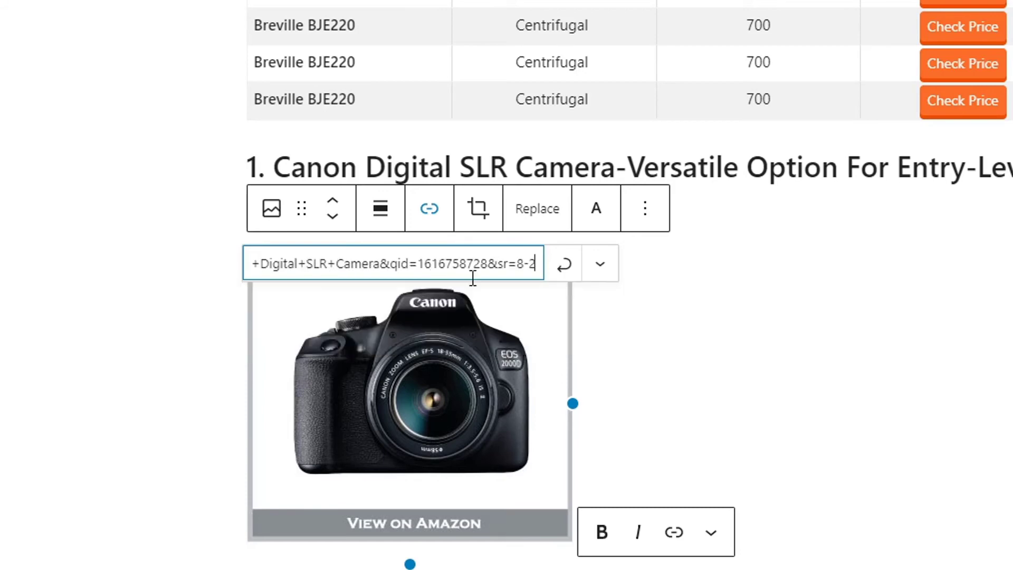
{"action": "left_click", "coordinate": [564, 266]}
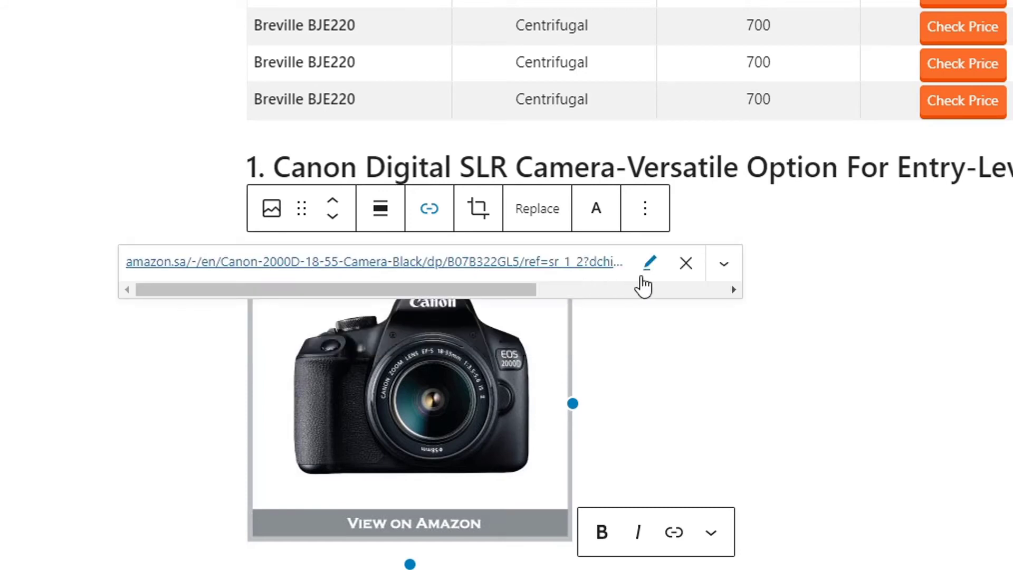
{"action": "left_click", "coordinate": [721, 267]}
{"action": "left_click", "coordinate": [245, 308]}
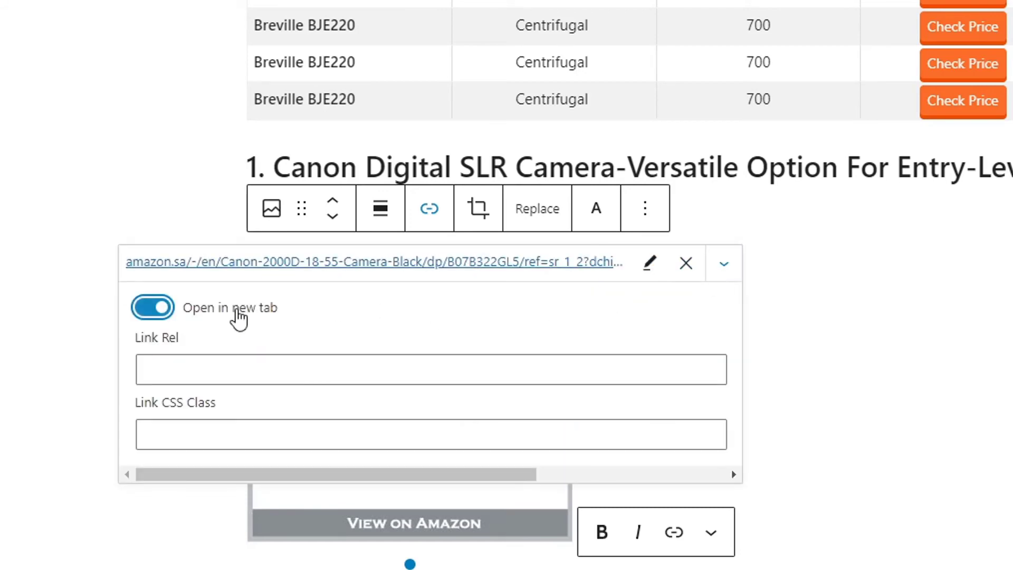
{"action": "left_click", "coordinate": [671, 168]}
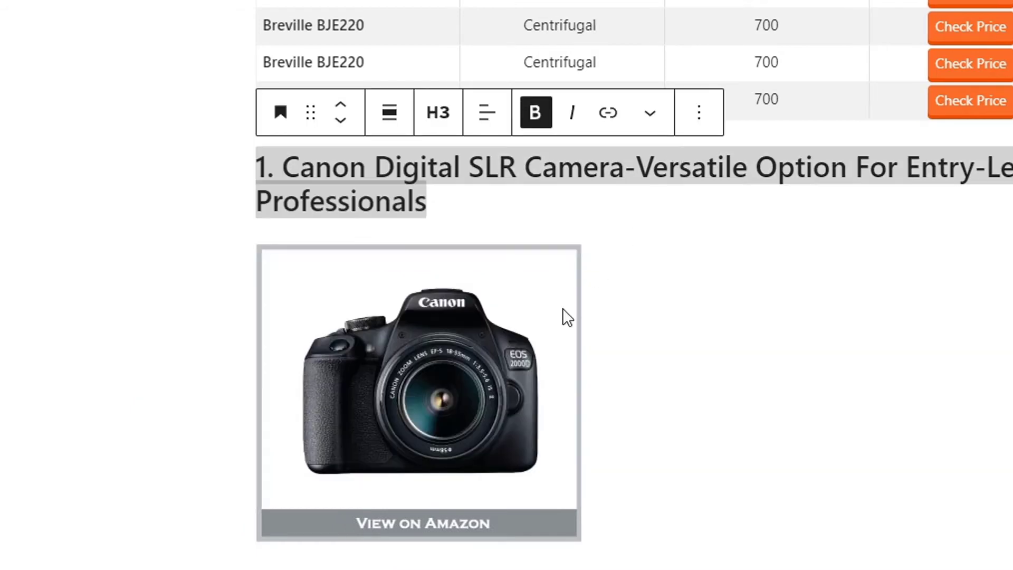
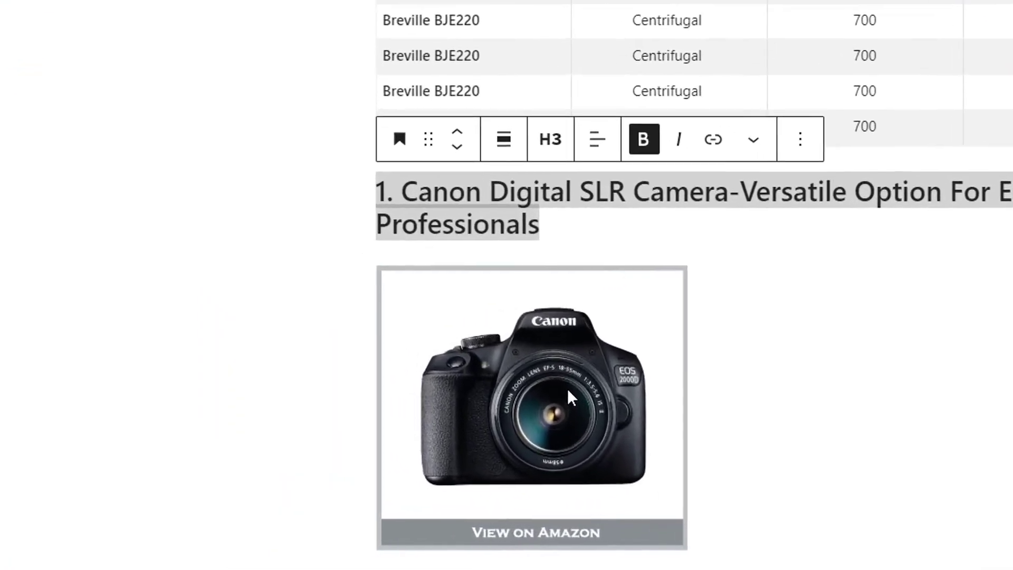
- Align the Canon product image right beside Key Features and save the draft
{"action": "left_click", "coordinate": [568, 369]}
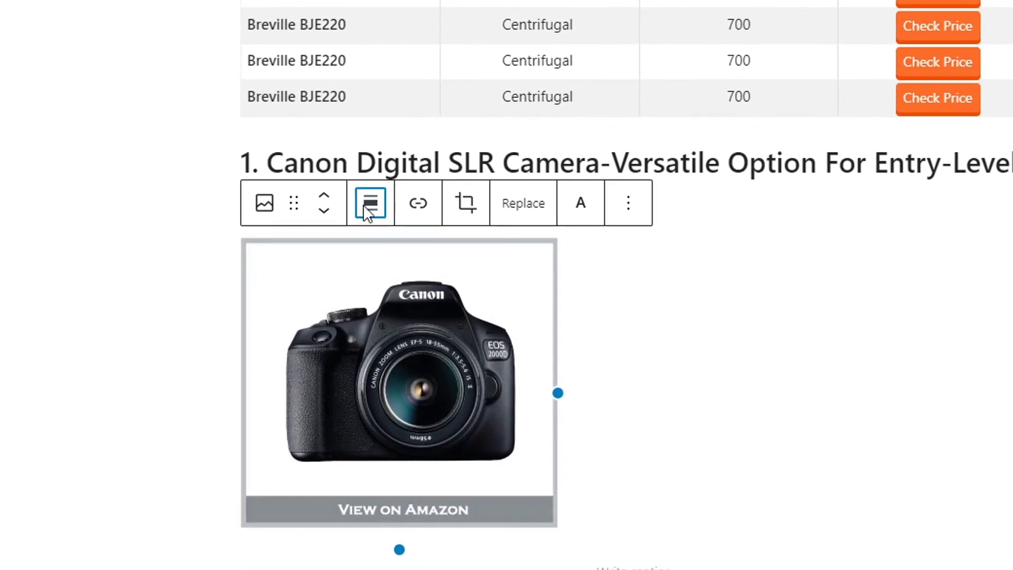
{"action": "left_click", "coordinate": [367, 205]}
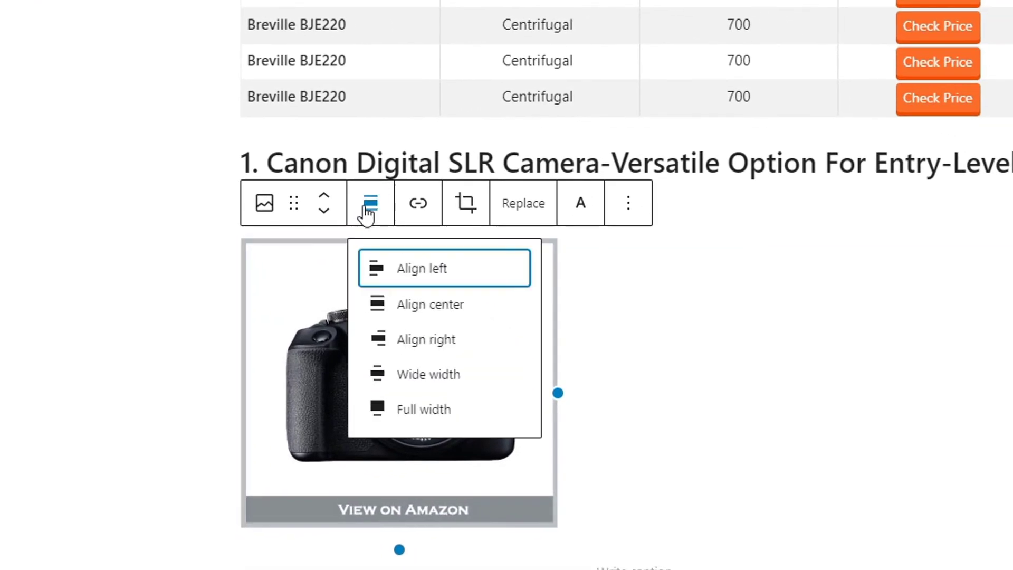
{"action": "left_click", "coordinate": [436, 339]}
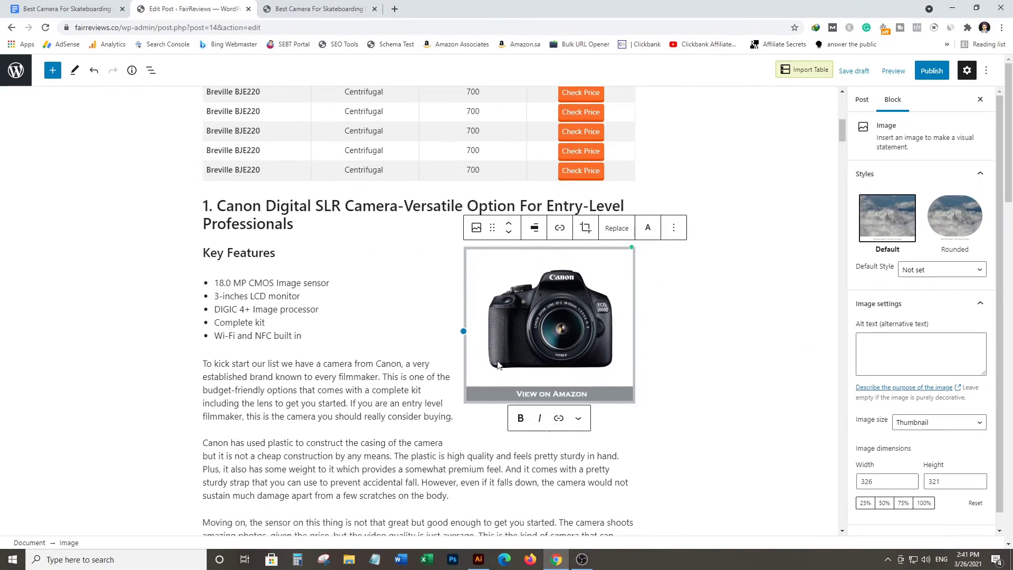
{"action": "scroll", "coordinate": [644, 163], "scroll_direction": "down", "scroll_amount": 3}
{"action": "scroll", "coordinate": [476, 350], "scroll_direction": "up", "scroll_amount": 4}
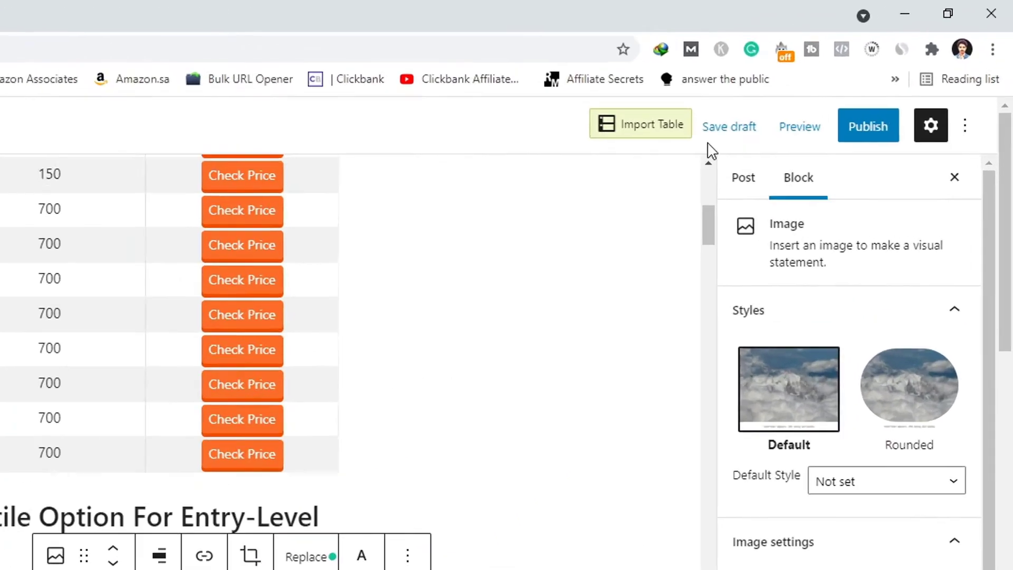
{"action": "left_click", "coordinate": [854, 71]}
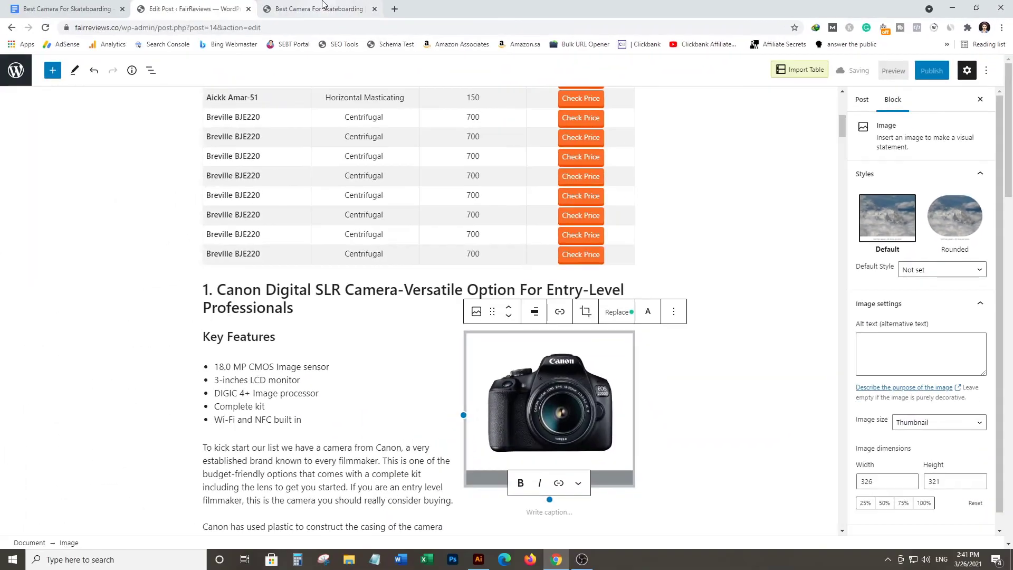
- Reload the post preview and examine the comparison table and the Canon image's placement
{"action": "left_click", "coordinate": [323, 8]}
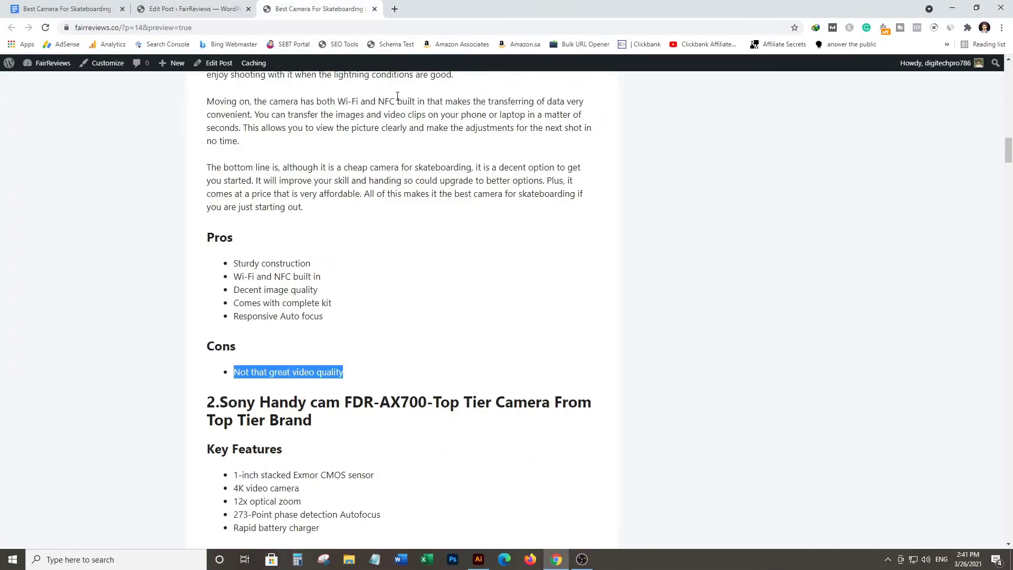
{"action": "scroll", "coordinate": [422, 132], "scroll_direction": "up", "scroll_amount": 20}
{"action": "key", "text": "F5"}
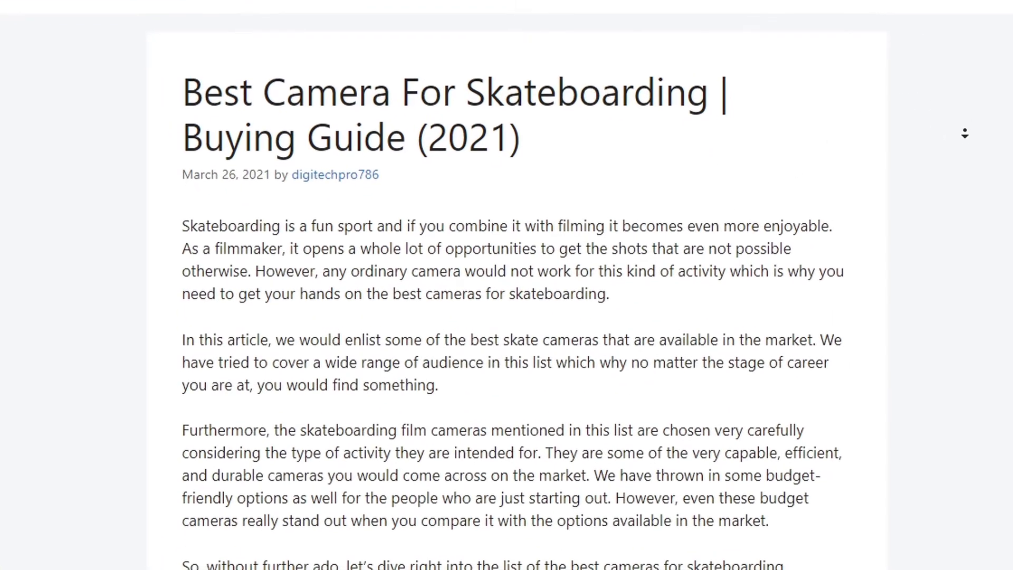
{"action": "scroll", "coordinate": [969, 150], "scroll_direction": "down", "scroll_amount": 3}
{"action": "scroll", "coordinate": [969, 149], "scroll_direction": "down", "scroll_amount": 8}
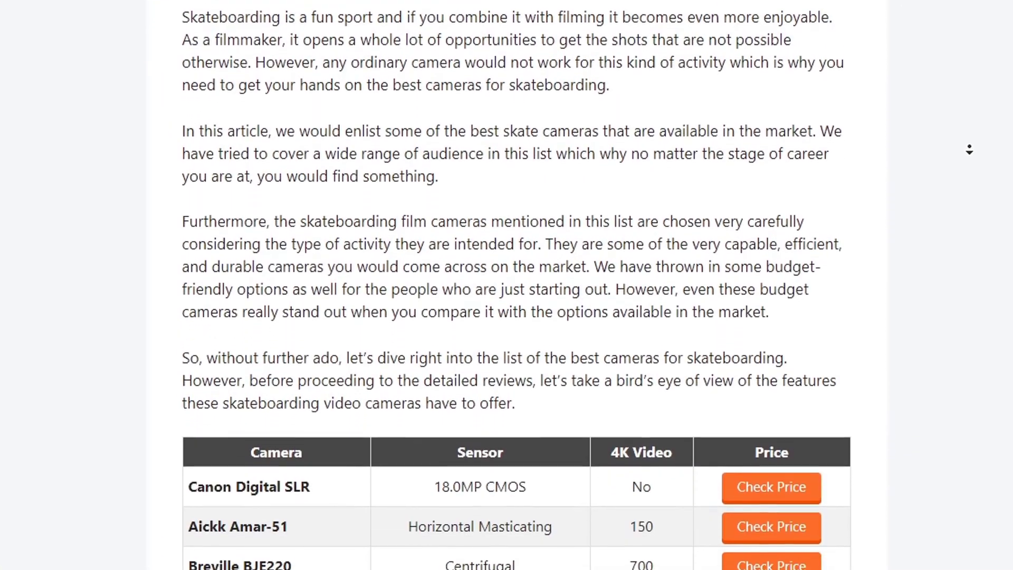
{"action": "scroll", "coordinate": [969, 150], "scroll_direction": "down", "scroll_amount": 6}
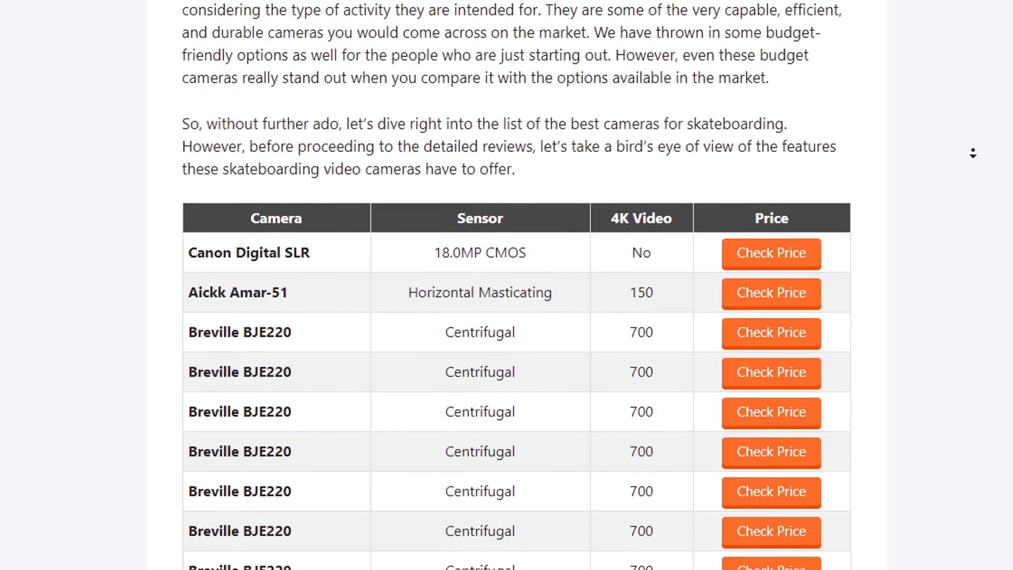
{"action": "scroll", "coordinate": [972, 159], "scroll_direction": "down", "scroll_amount": 7}
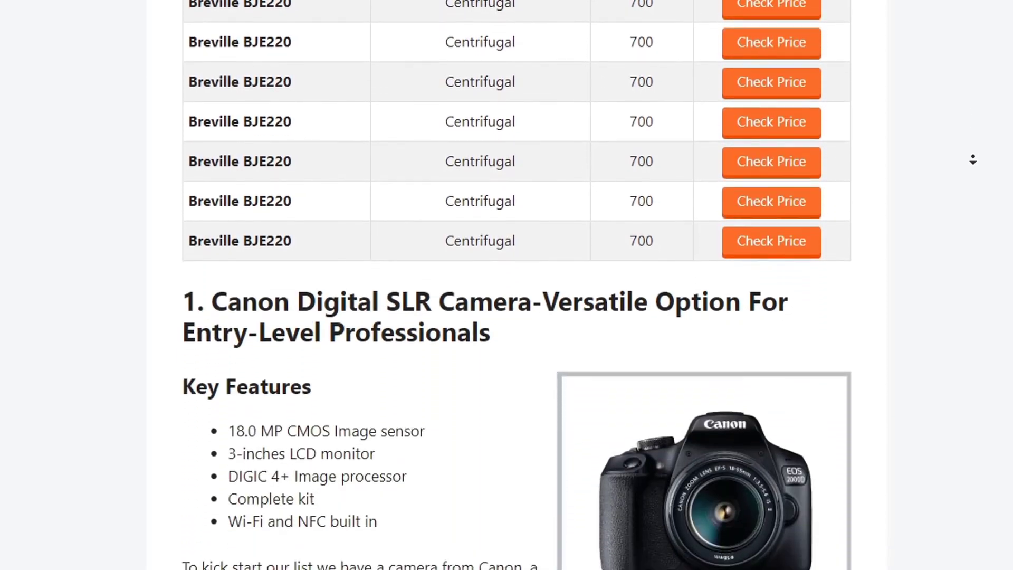
{"action": "scroll", "coordinate": [973, 159], "scroll_direction": "down", "scroll_amount": 1}
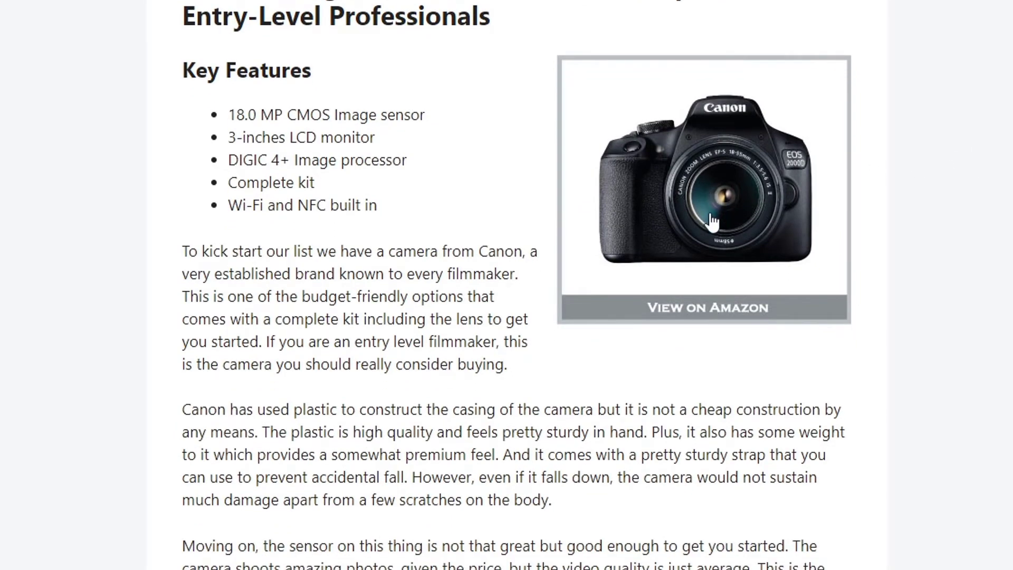
- Test the Canon image's Amazon link in the preview, close the product page, and check the Pros & Cons block
{"action": "left_click", "coordinate": [669, 224]}
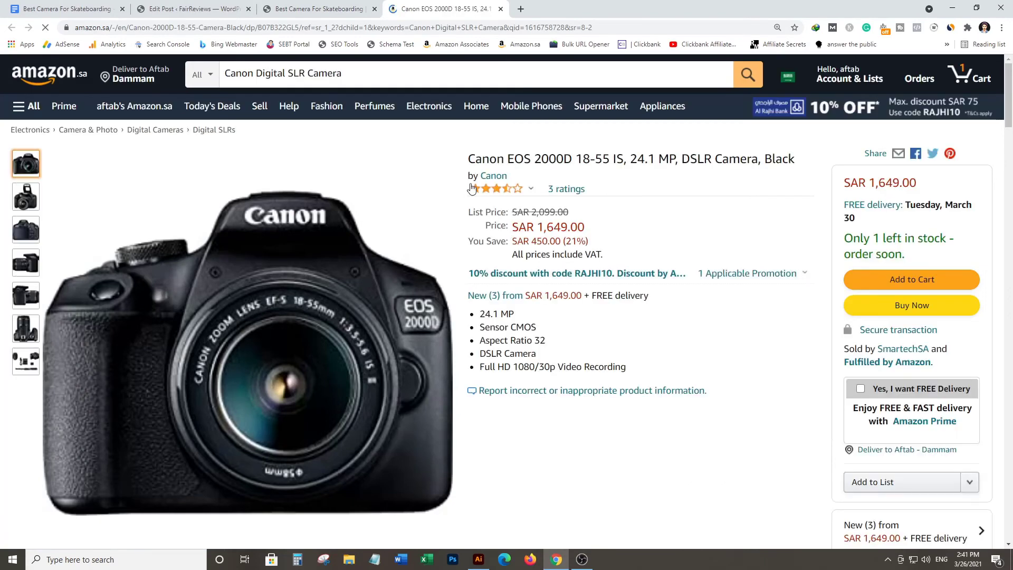
{"action": "mouse_move", "coordinate": [471, 189]}
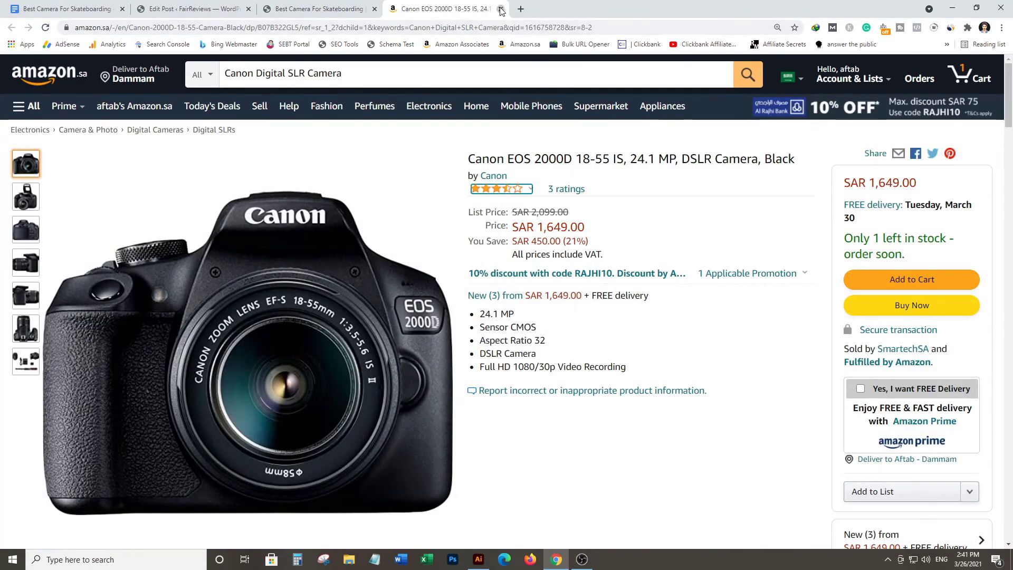
{"action": "left_click", "coordinate": [500, 9]}
{"action": "scroll", "coordinate": [549, 174], "scroll_direction": "down", "scroll_amount": 6}
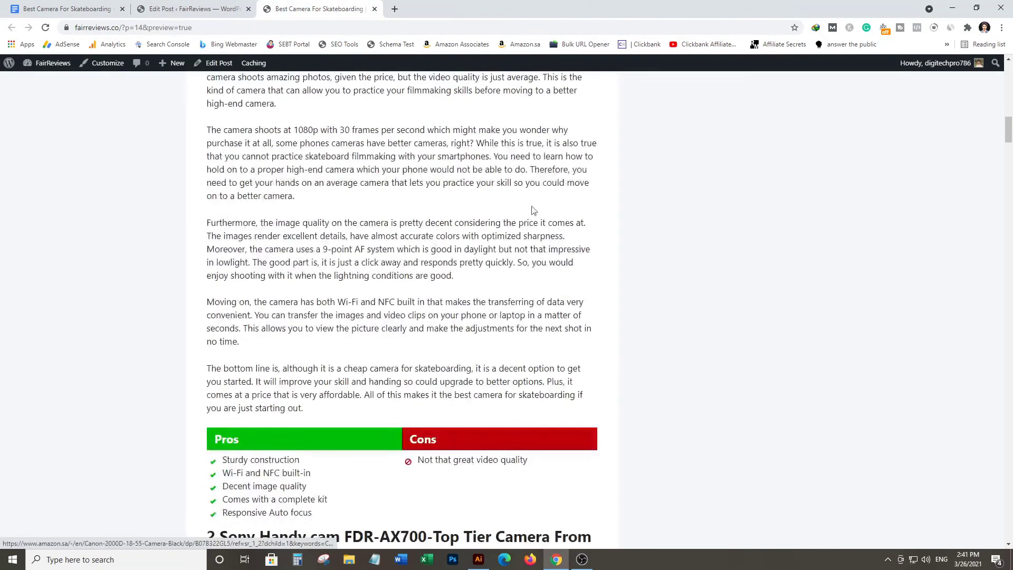
{"action": "scroll", "coordinate": [533, 210], "scroll_direction": "down", "scroll_amount": 4}
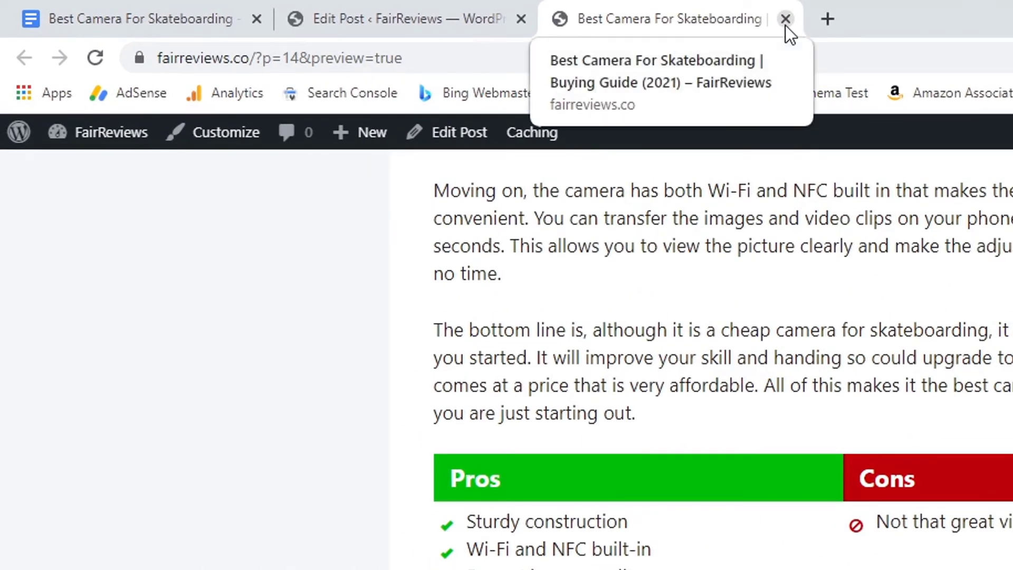
- In the post editor, find the Shortcode block with the search "short" and insert it between the Canon Pros & Cons and the Sony heading
{"action": "left_click", "coordinate": [443, 11]}
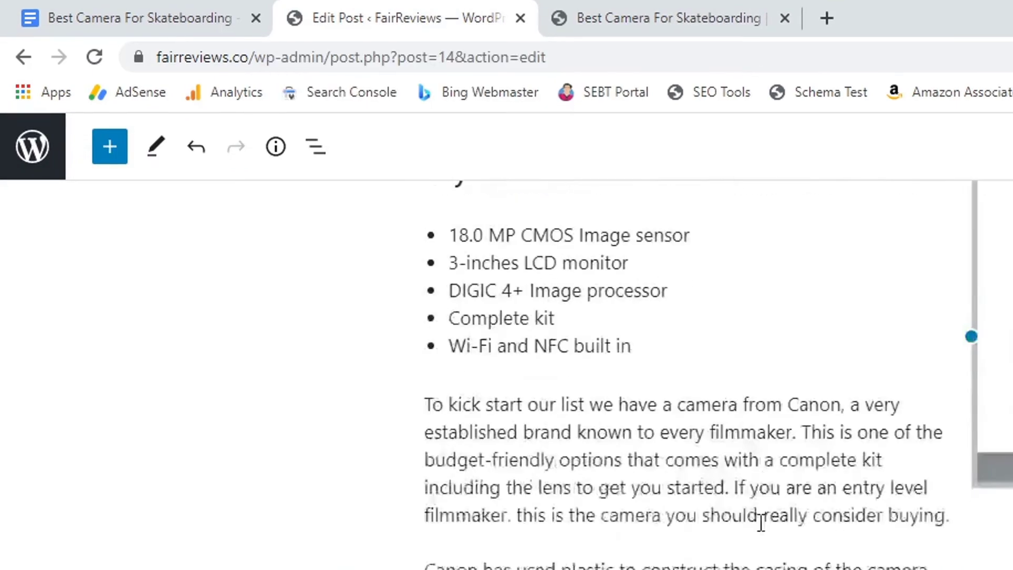
{"action": "scroll", "coordinate": [760, 522], "scroll_direction": "down", "scroll_amount": 10}
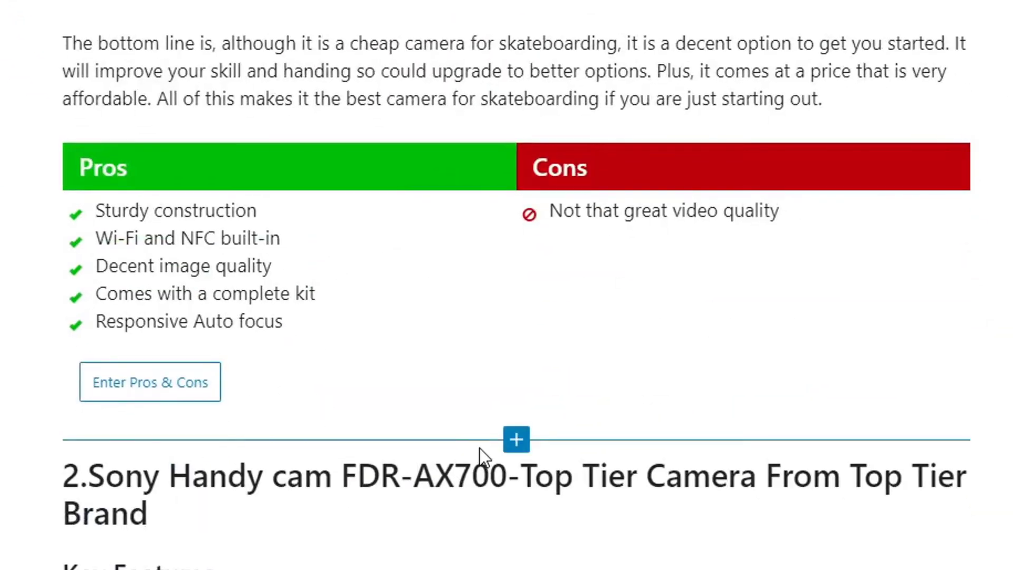
{"action": "left_click", "coordinate": [517, 440]}
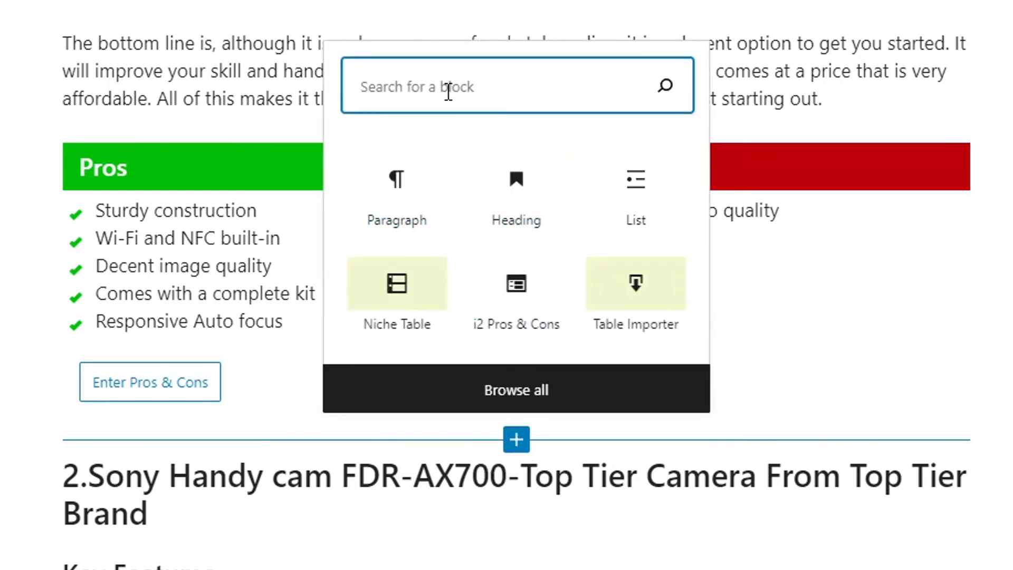
{"action": "type", "text": "short"}
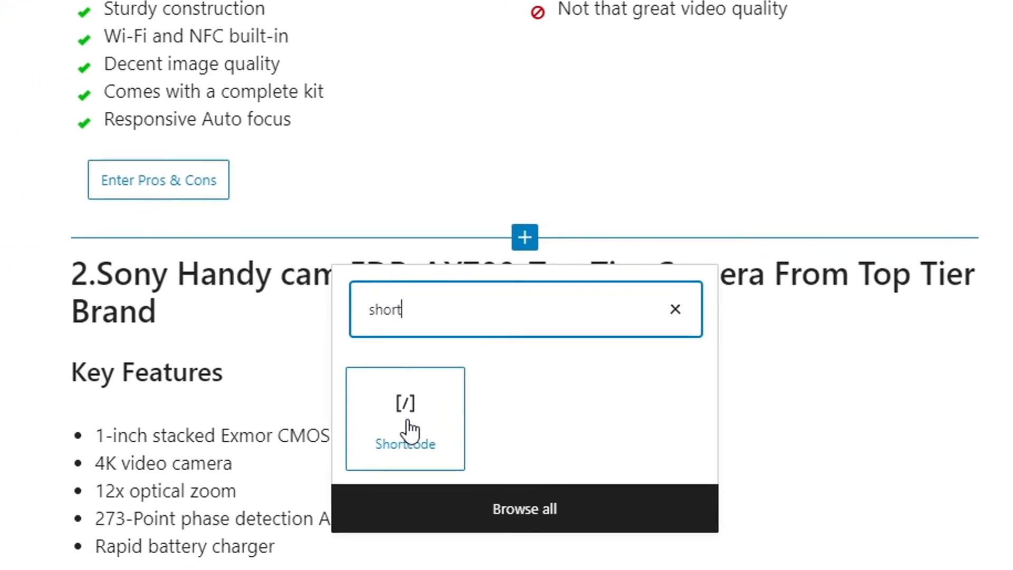
{"action": "left_click", "coordinate": [406, 429]}
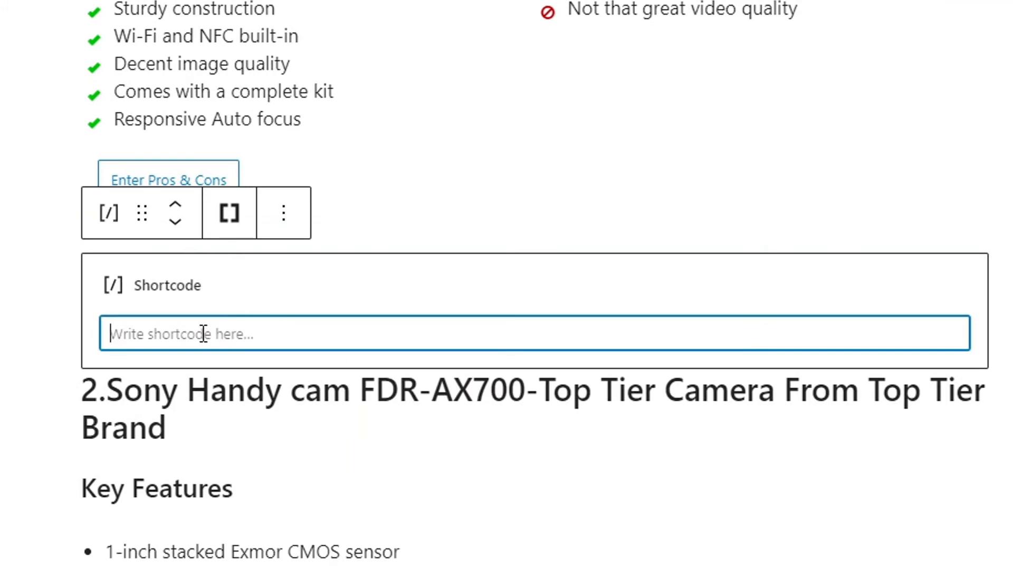
- Choose the Button shortcode for the new block and replace its link with the copied Amazon product URL
{"action": "left_click", "coordinate": [228, 213]}
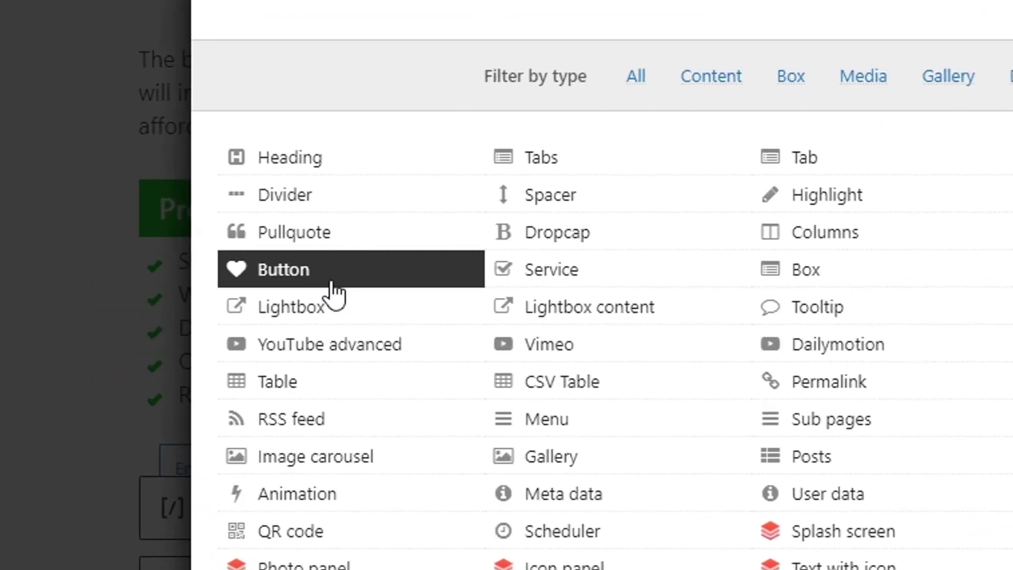
{"action": "left_click", "coordinate": [331, 282]}
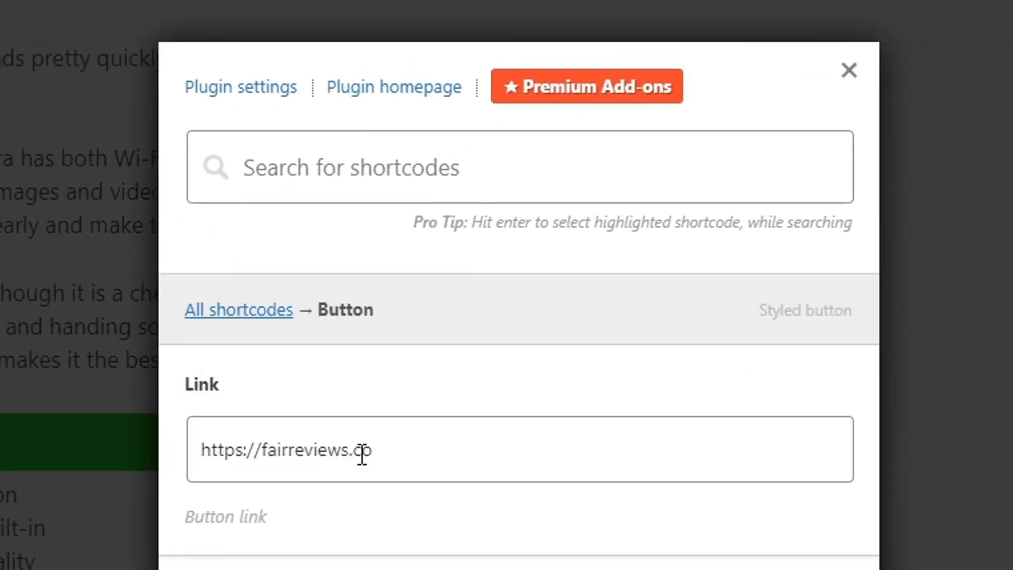
{"action": "left_click", "coordinate": [414, 457]}
{"action": "left_click", "coordinate": [163, 473]}
{"action": "left_click", "coordinate": [410, 459]}
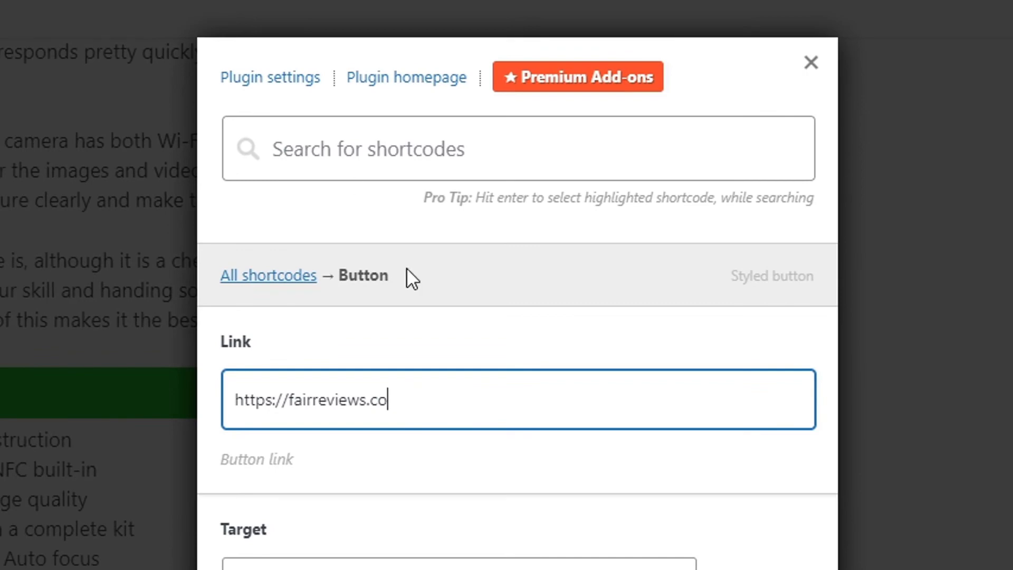
{"action": "key", "text": "ctrl+a"}
{"action": "key", "text": "ctrl+v"}
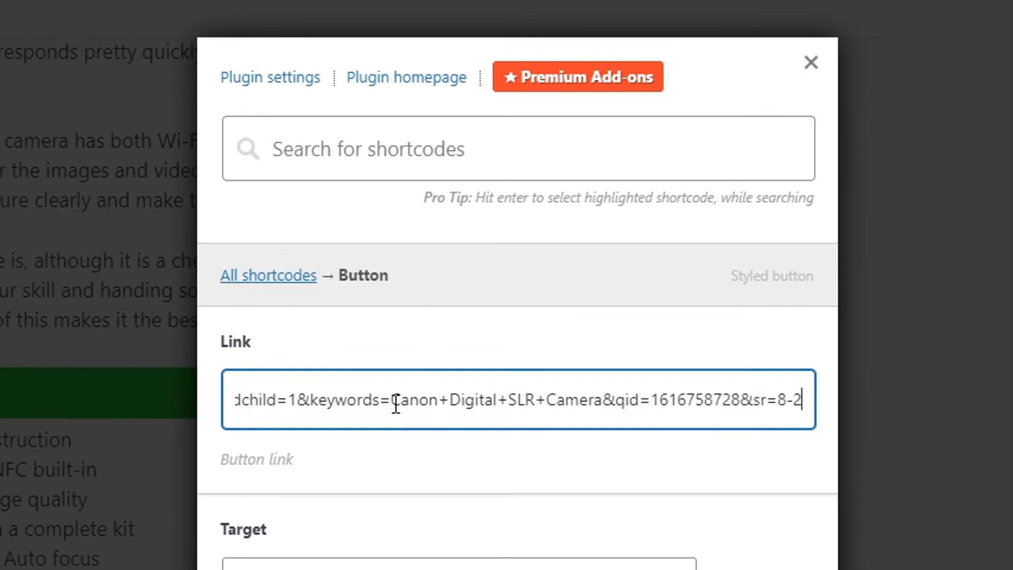
- Check the pasted Amazon URL in the button's link and set its target to open in a new tab
{"action": "left_click_drag", "start_coordinate": [395, 406], "coordinate": [211, 403]}
{"action": "left_click", "coordinate": [343, 405]}
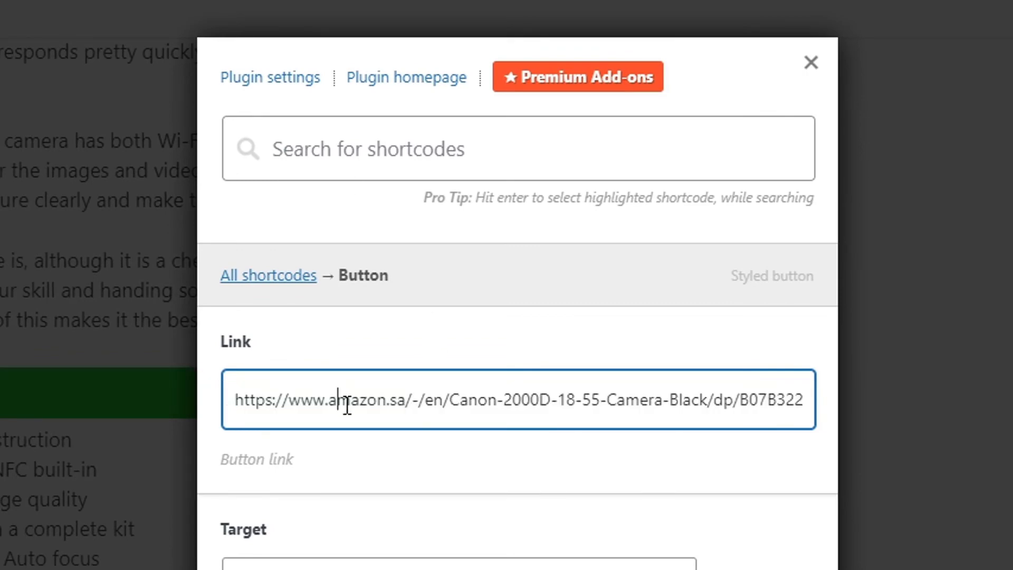
{"action": "scroll", "coordinate": [389, 411], "scroll_direction": "down", "scroll_amount": 5}
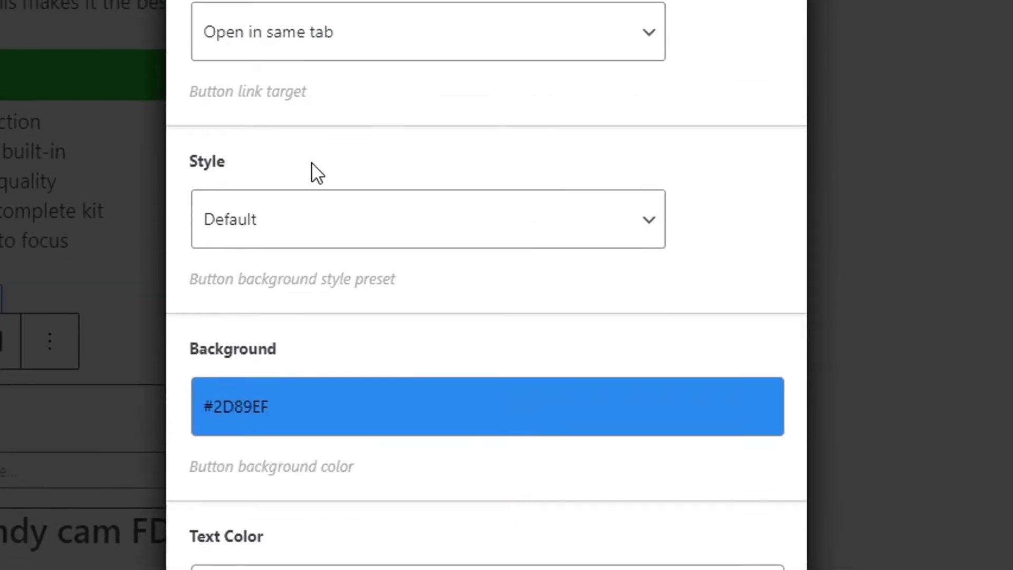
{"action": "left_click", "coordinate": [307, 47]}
{"action": "left_click", "coordinate": [310, 92]}
- Change the button's background color to orange #ef8d2d
{"action": "scroll", "coordinate": [303, 138], "scroll_direction": "down", "scroll_amount": 4}
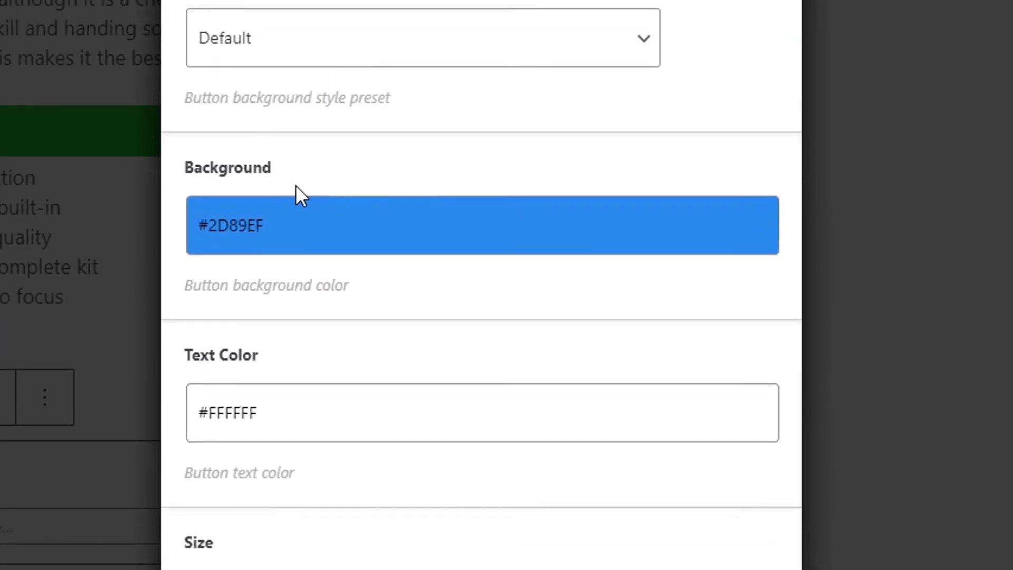
{"action": "left_click", "coordinate": [269, 219]}
{"action": "left_click", "coordinate": [362, 346]}
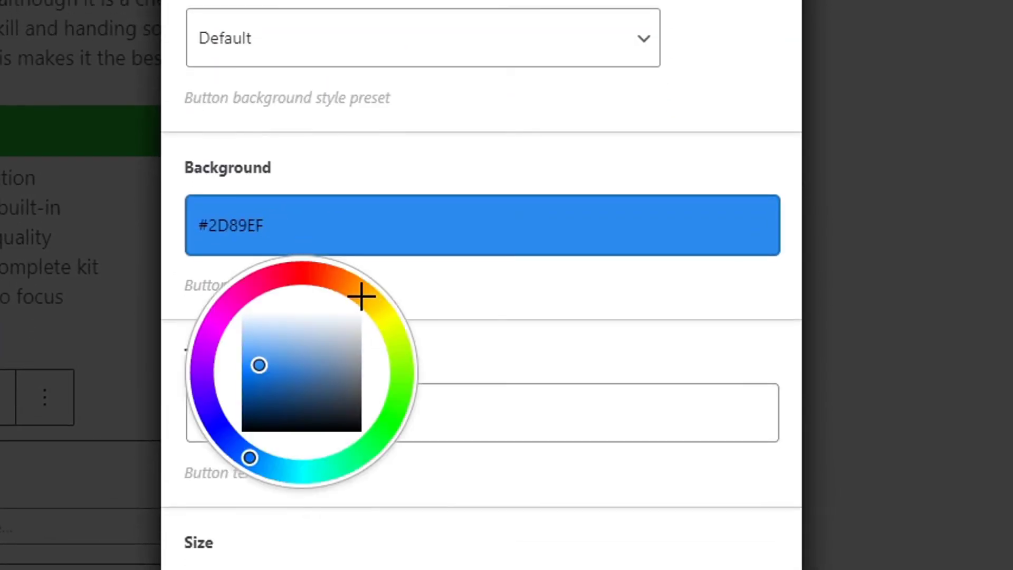
{"action": "left_click", "coordinate": [361, 297]}
{"action": "left_click", "coordinate": [355, 290]}
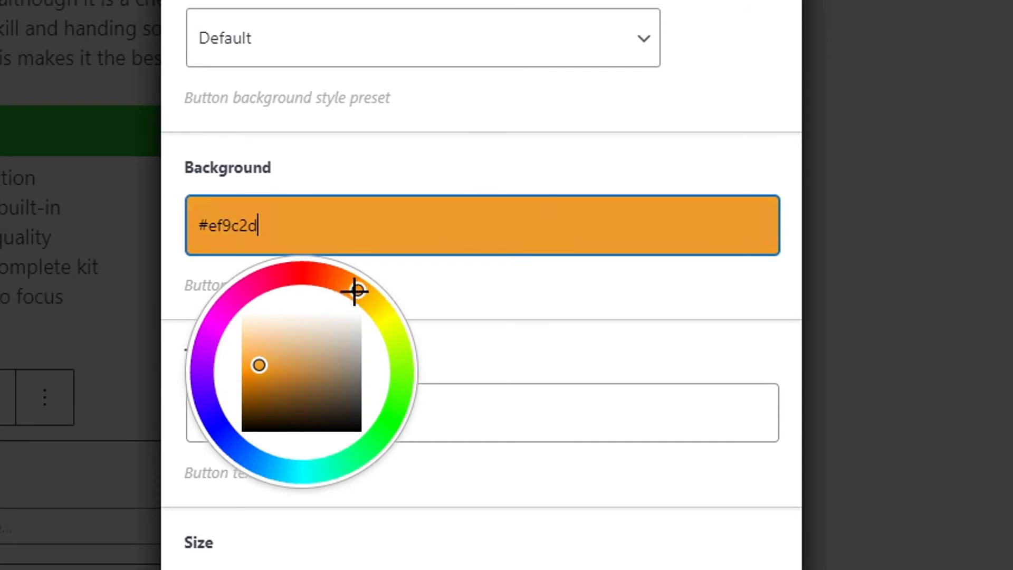
{"action": "left_click", "coordinate": [352, 285]}
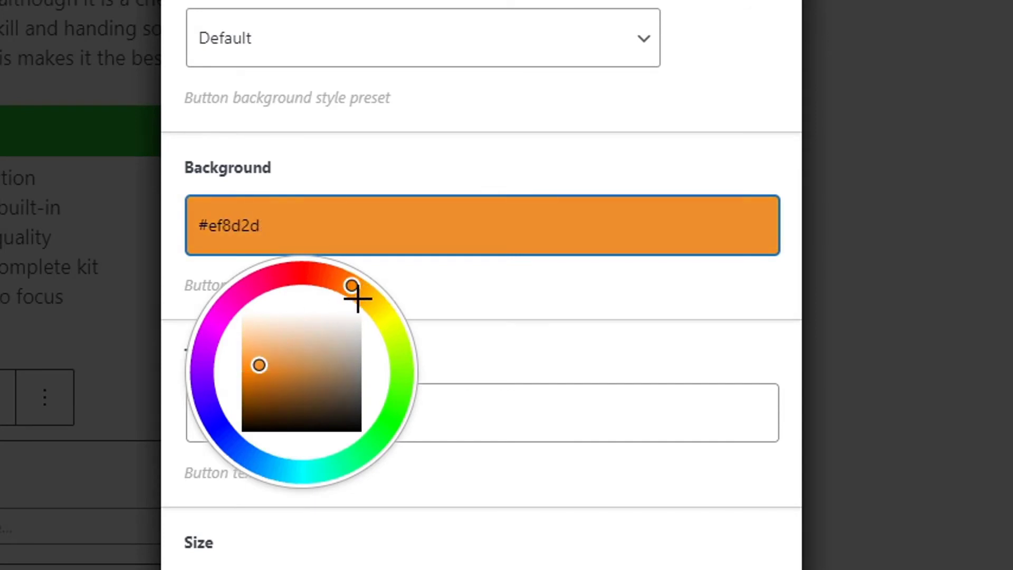
{"action": "left_click", "coordinate": [644, 300]}
- Set the button size to 7 and make the button centered on the page
{"action": "scroll", "coordinate": [373, 271], "scroll_direction": "down", "scroll_amount": 8}
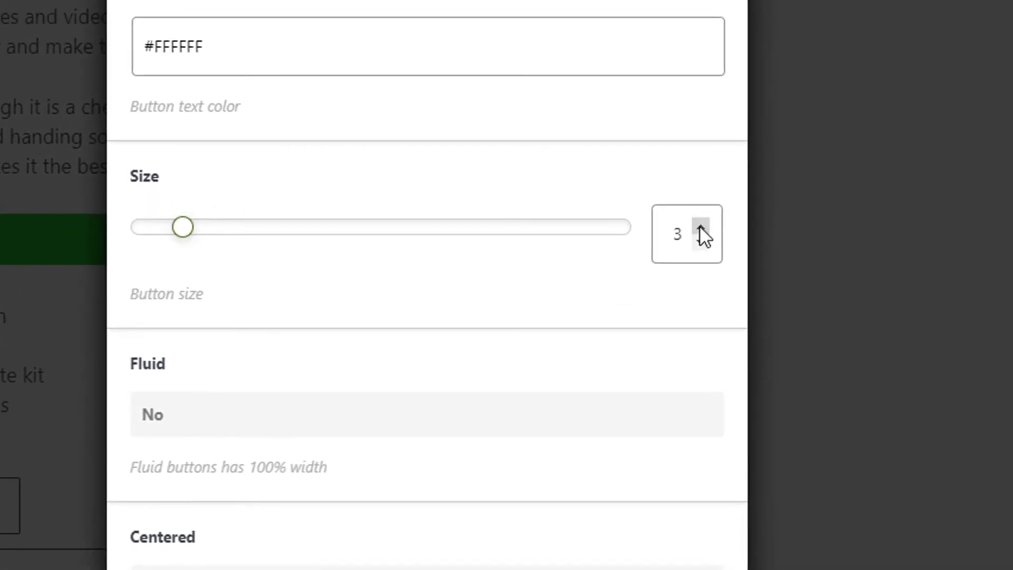
{"action": "left_click", "coordinate": [700, 227]}
{"action": "left_click", "coordinate": [700, 228]}
{"action": "left_click", "coordinate": [700, 227]}
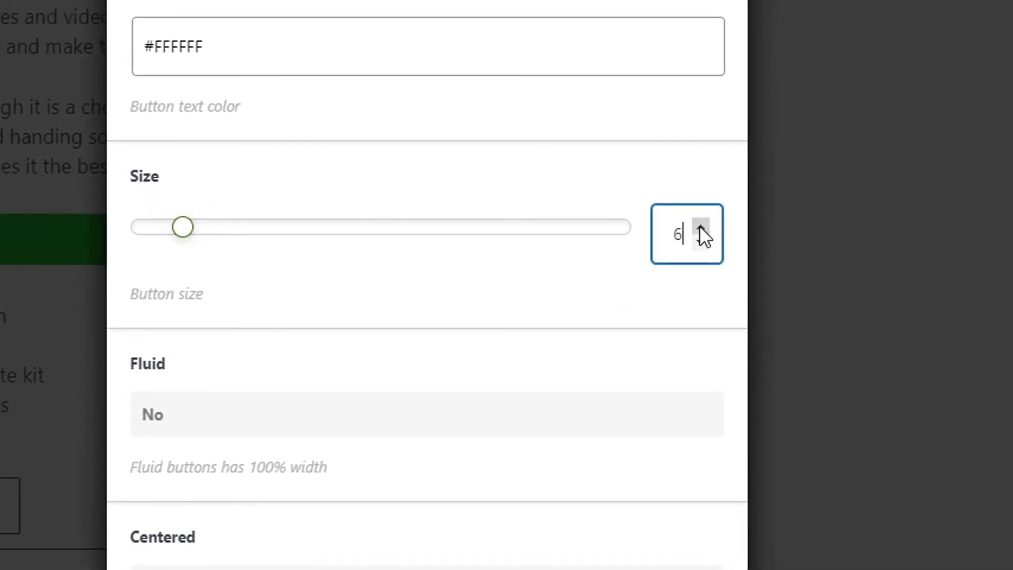
{"action": "scroll", "coordinate": [362, 299], "scroll_direction": "down", "scroll_amount": 5}
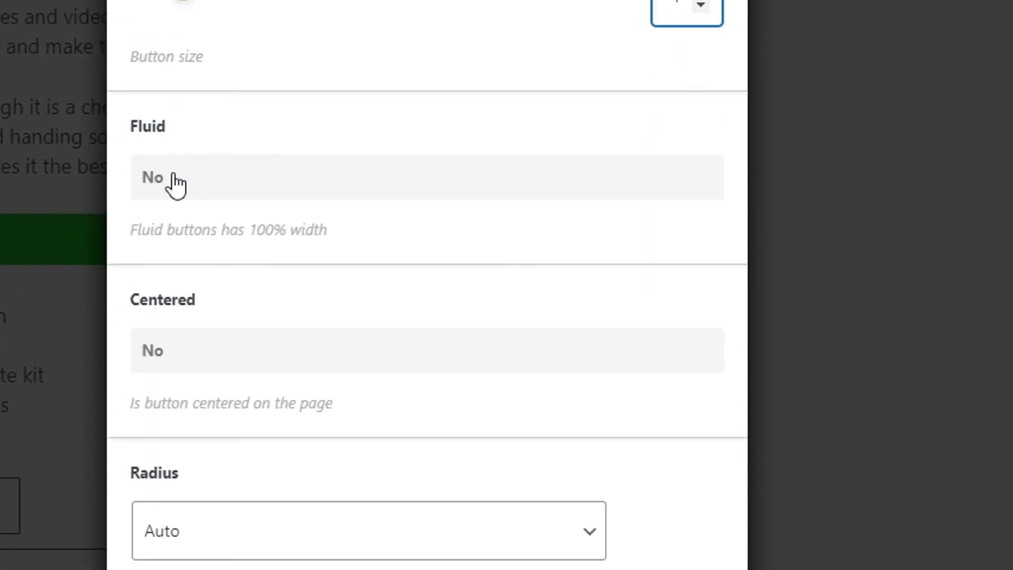
{"action": "left_click", "coordinate": [185, 356]}
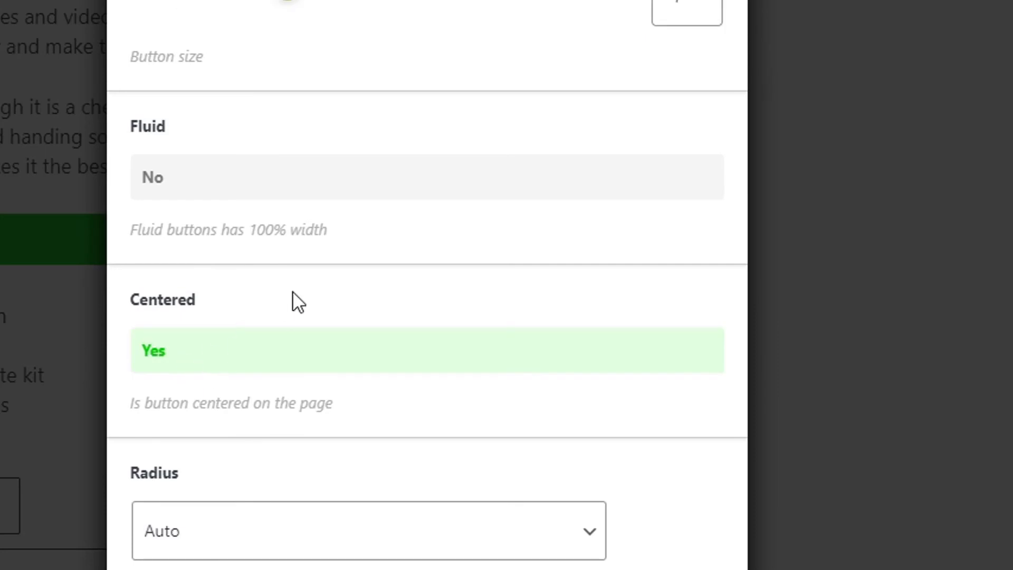
- Replace the placeholder button text in the shortcode's content with "CHECK PRINE ON AMAZON"
{"action": "scroll", "coordinate": [294, 290], "scroll_direction": "down", "scroll_amount": 18}
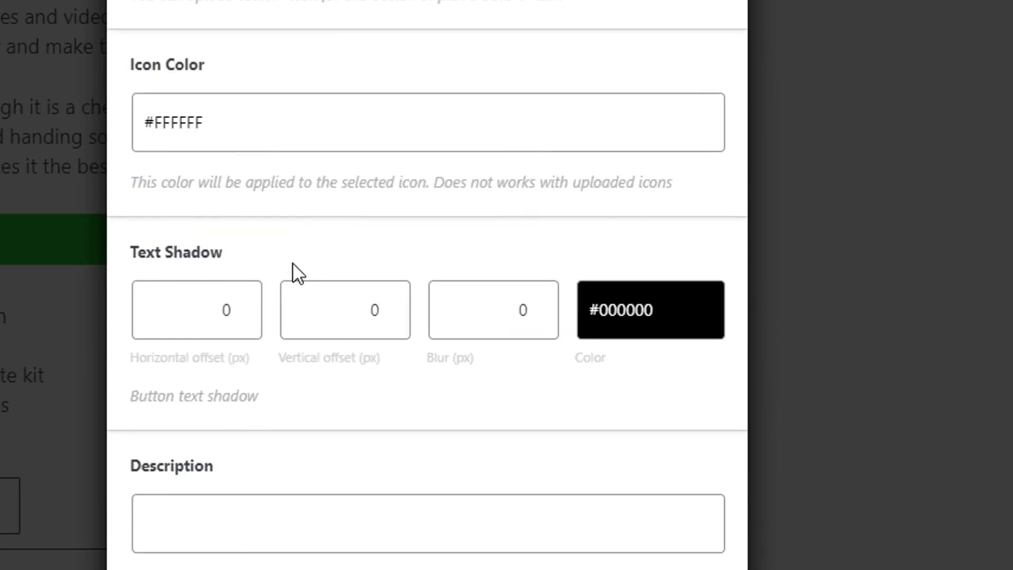
{"action": "scroll", "coordinate": [294, 270], "scroll_direction": "down", "scroll_amount": 18}
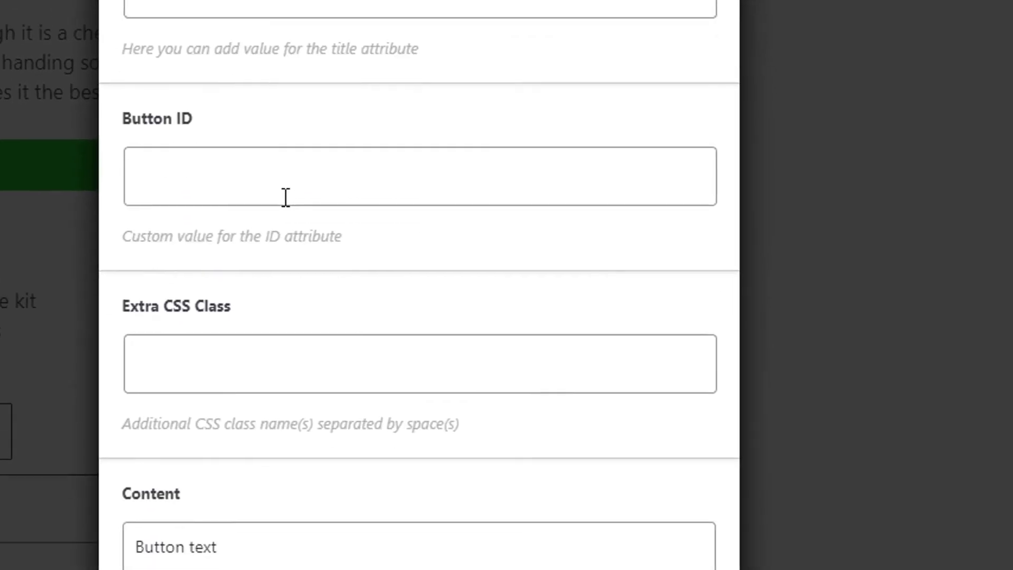
{"action": "left_click", "coordinate": [225, 299]}
{"action": "key", "text": "ctrl+a"}
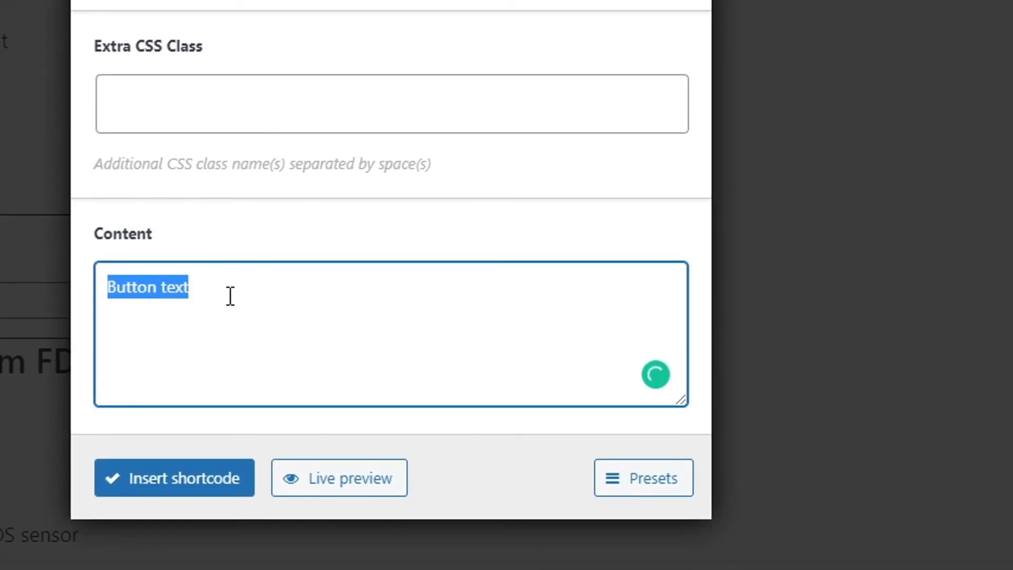
{"action": "type", "text": "Ch"}
{"action": "key", "text": "ctrl+a"}
{"action": "type", "text": "CH"}
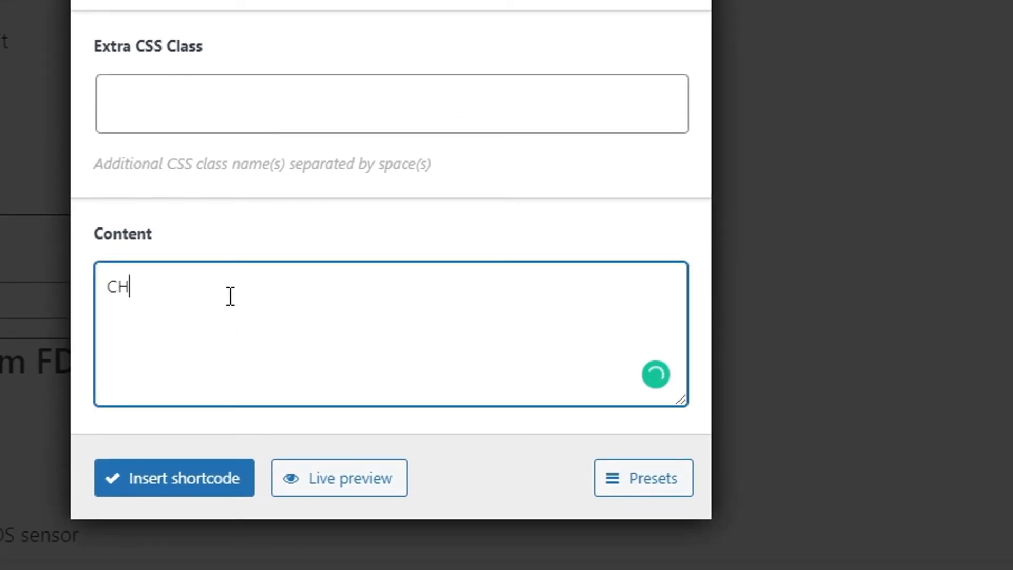
{"action": "type", "text": "ECK PRINE ON AMAZON"}
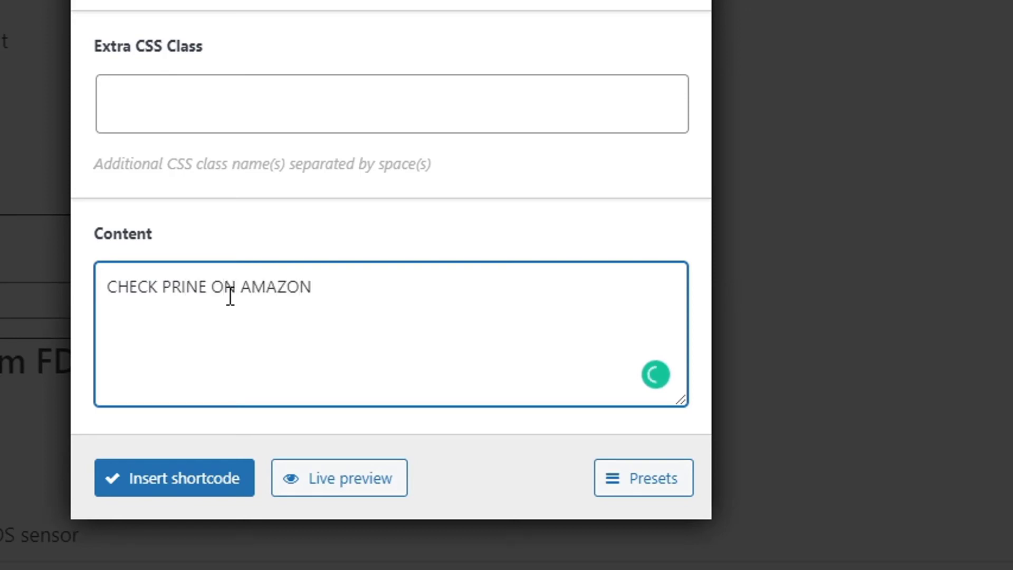
- Preview the button live, correct its text to "CHECK PRICE ON AMAZON", and insert the shortcode into the post
{"action": "left_click", "coordinate": [334, 495]}
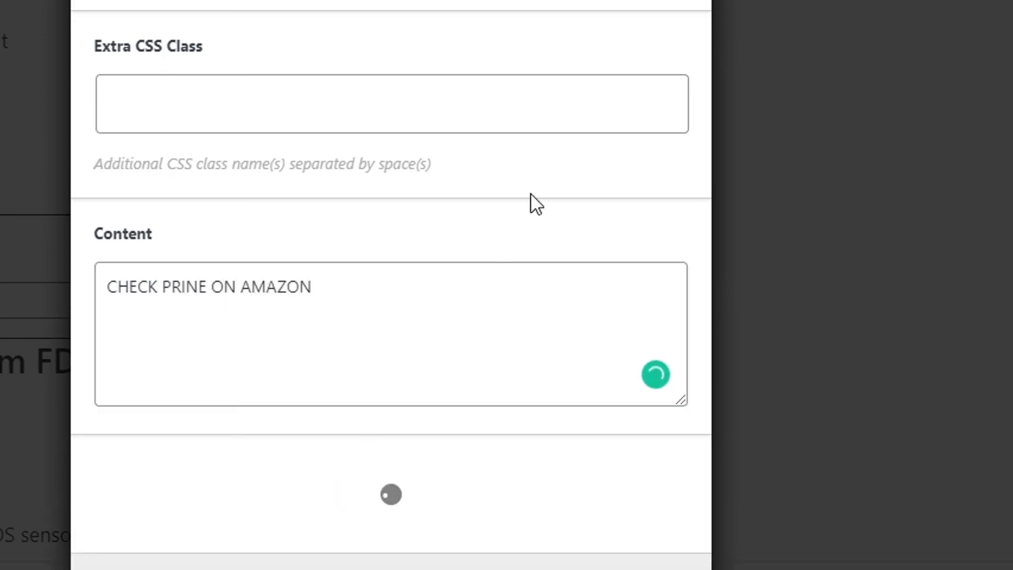
{"action": "scroll", "coordinate": [519, 195], "scroll_direction": "down", "scroll_amount": 2}
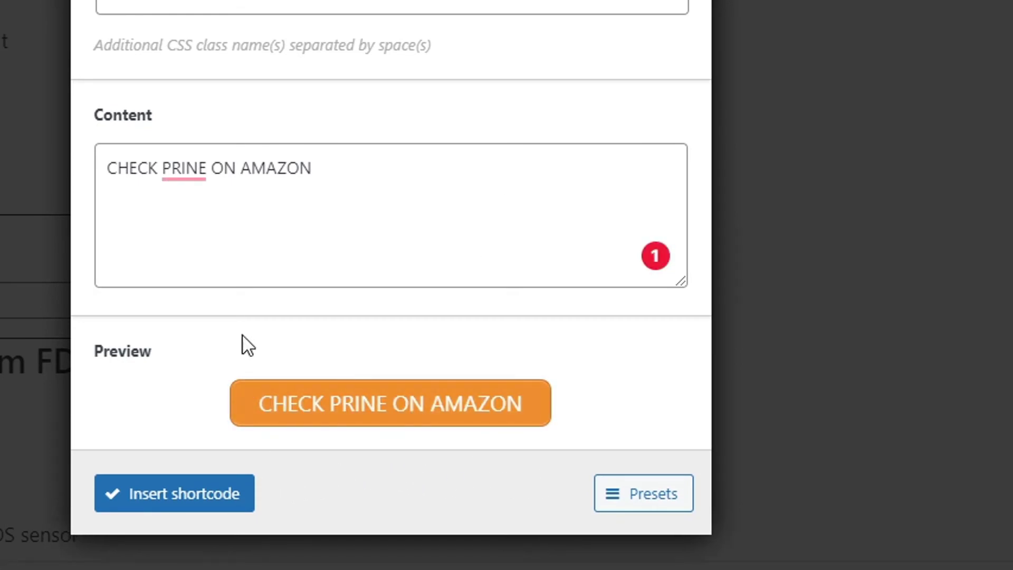
{"action": "mouse_move", "coordinate": [174, 180]}
{"action": "left_click", "coordinate": [217, 221]}
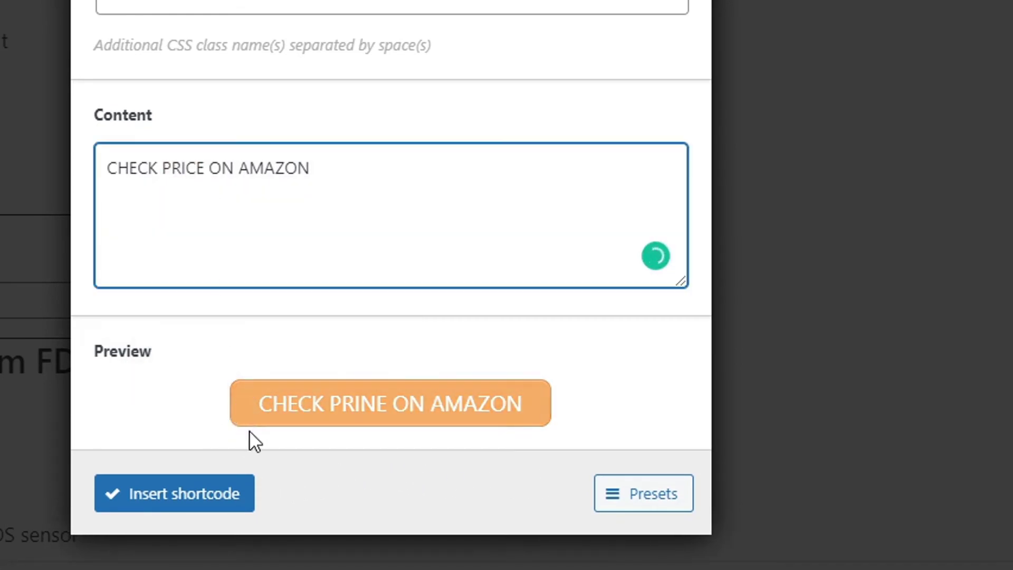
{"action": "left_click", "coordinate": [193, 498]}
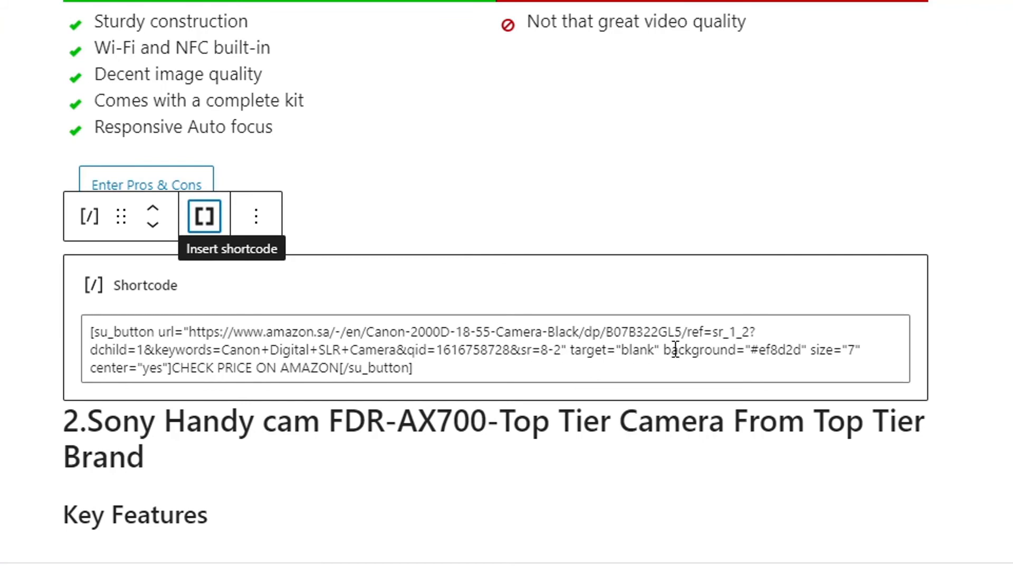
- Insert a Separator block, found with the search "LINE", between the Canon button shortcode and the Sony heading
{"action": "left_click", "coordinate": [455, 424]}
{"action": "left_click", "coordinate": [650, 367]}
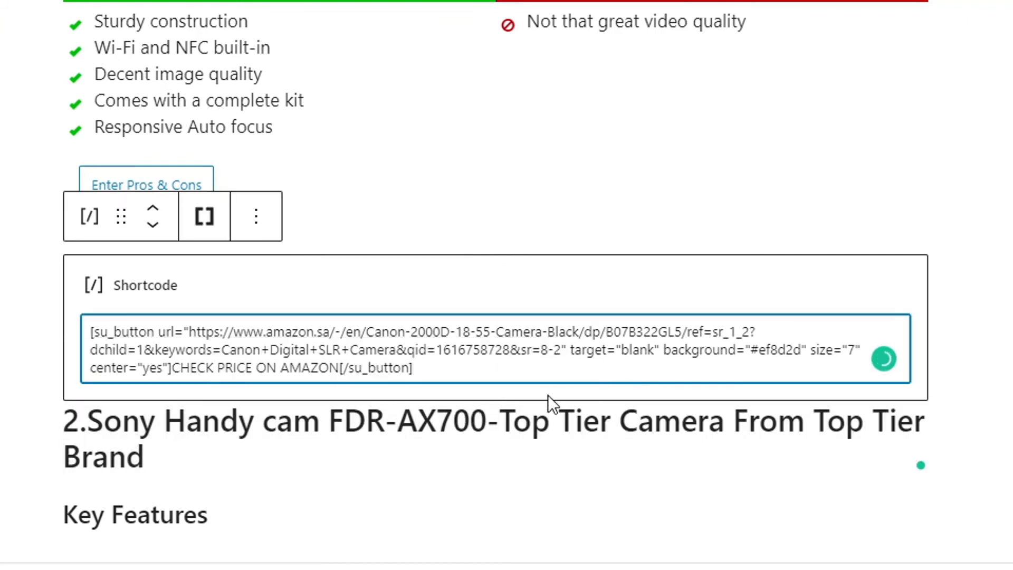
{"action": "left_click", "coordinate": [76, 428]}
{"action": "scroll", "coordinate": [77, 428], "scroll_direction": "down", "scroll_amount": 1}
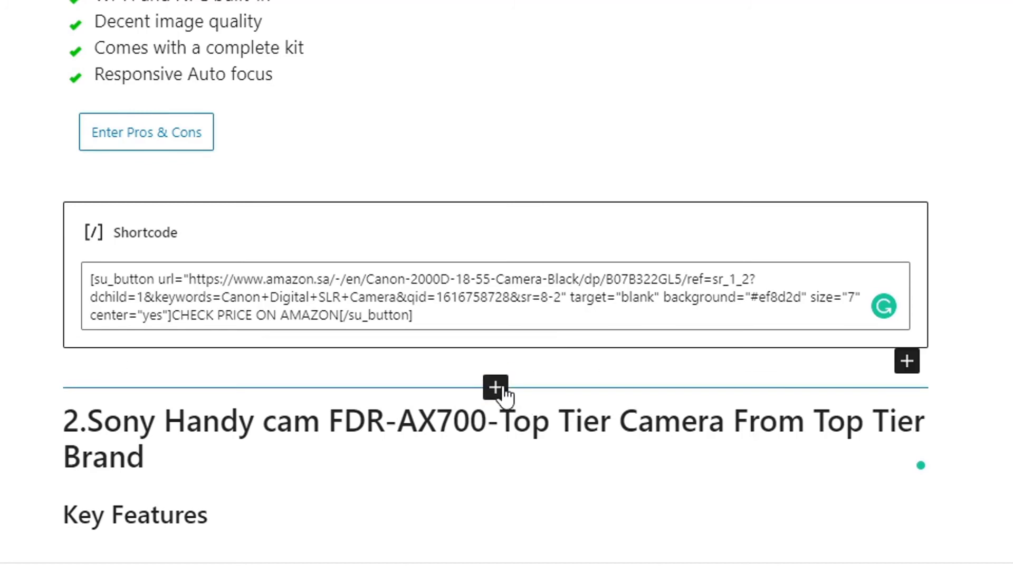
{"action": "left_click", "coordinate": [496, 388]}
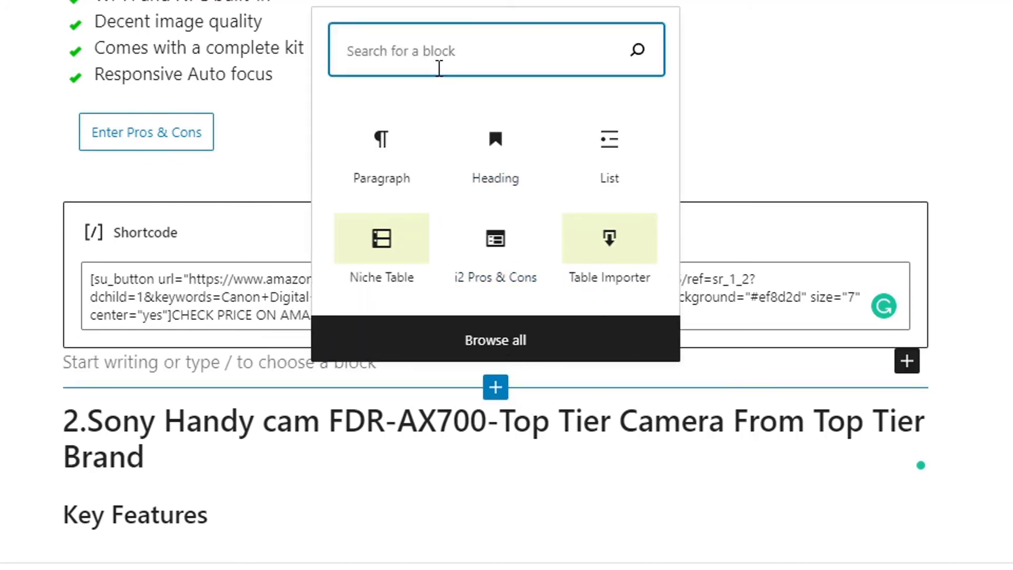
{"action": "scroll", "coordinate": [440, 79], "scroll_direction": "down", "scroll_amount": 2}
{"action": "type", "text": "LINE"}
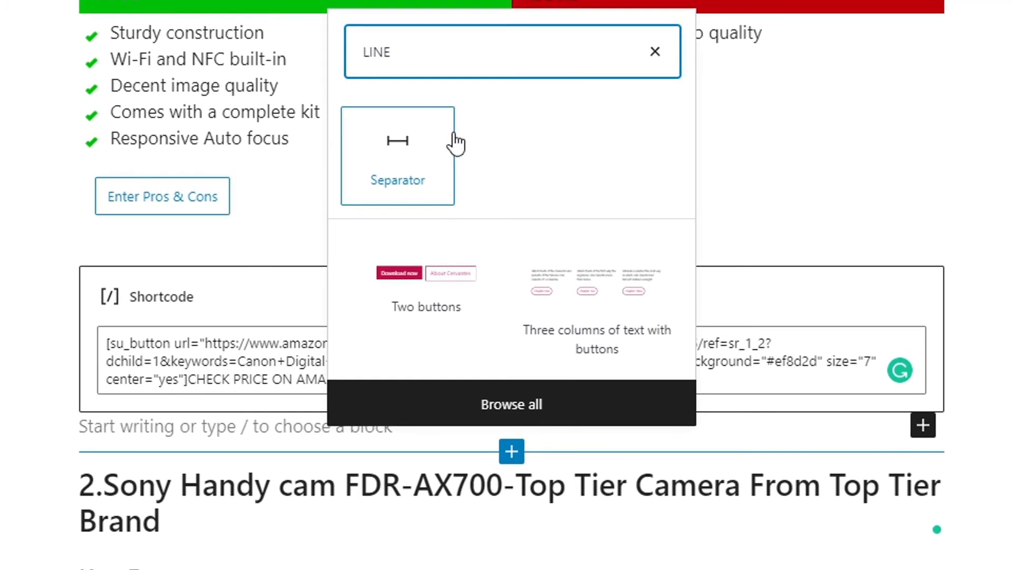
{"action": "left_click", "coordinate": [410, 174]}
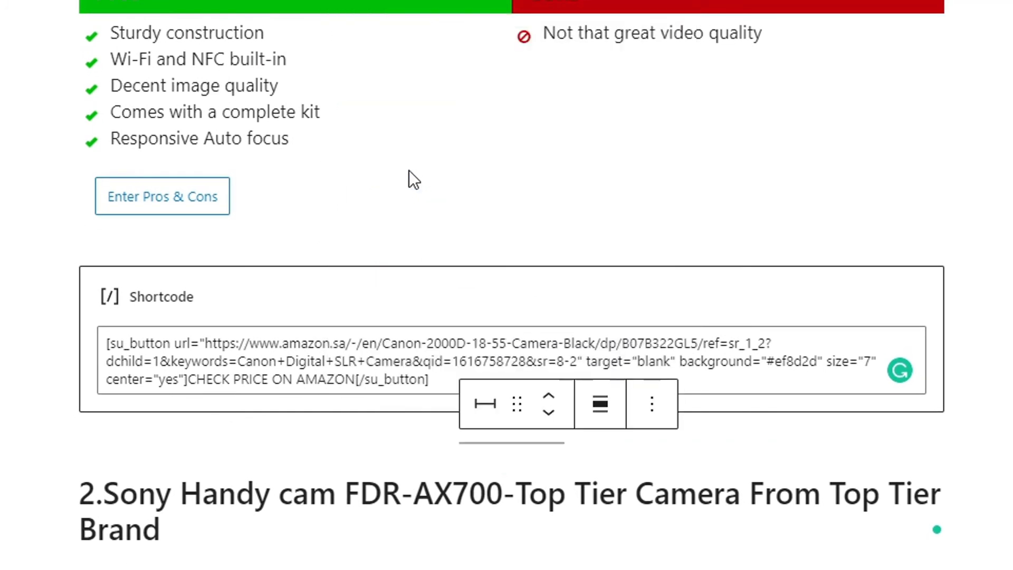
{"action": "left_click", "coordinate": [326, 500]}
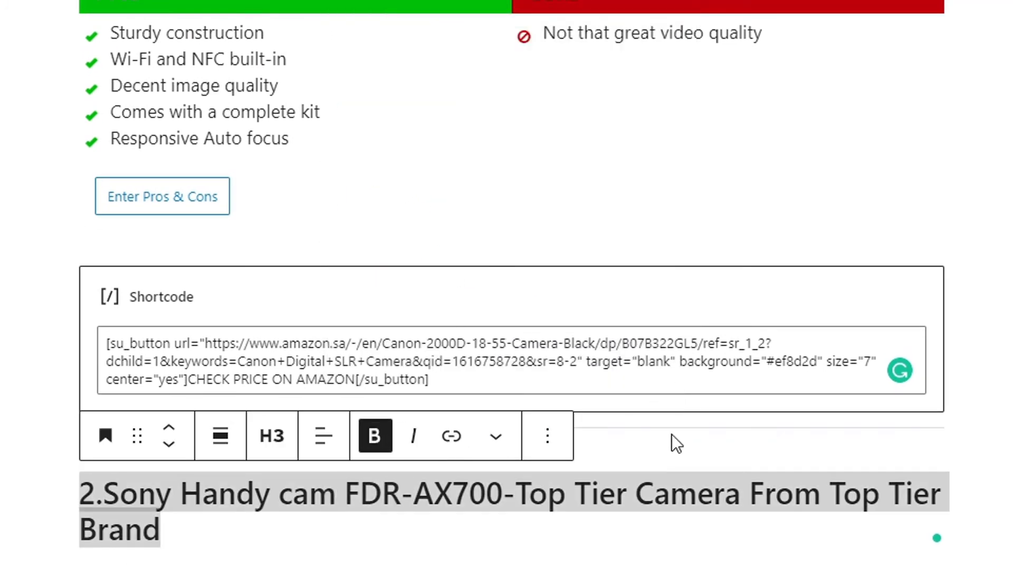
{"action": "left_click", "coordinate": [480, 171]}
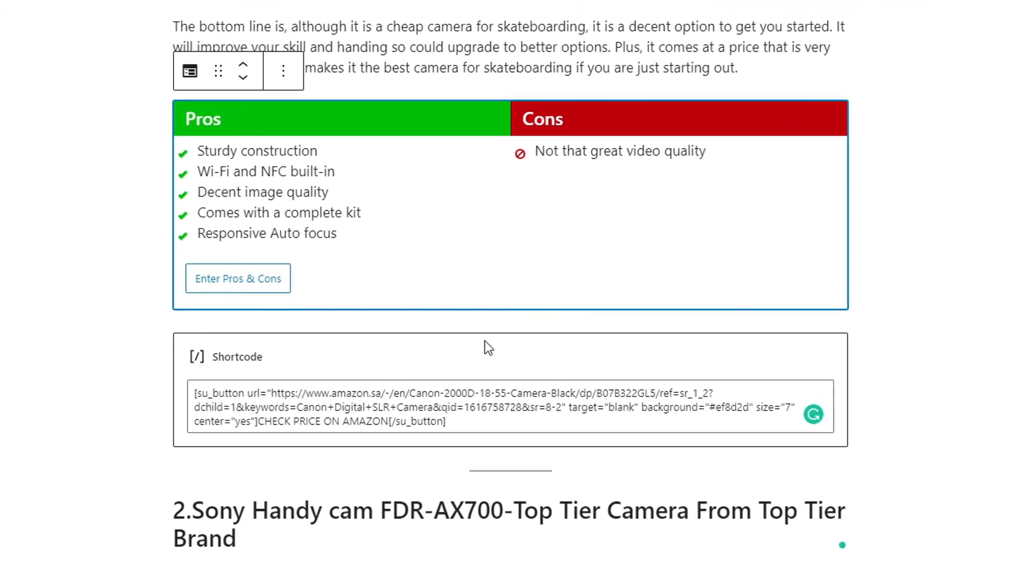
- Copy the Canon button's Shortcode block for reuse with the other products
{"action": "scroll", "coordinate": [485, 341], "scroll_direction": "down", "scroll_amount": 10}
{"action": "scroll", "coordinate": [502, 343], "scroll_direction": "up", "scroll_amount": 3}
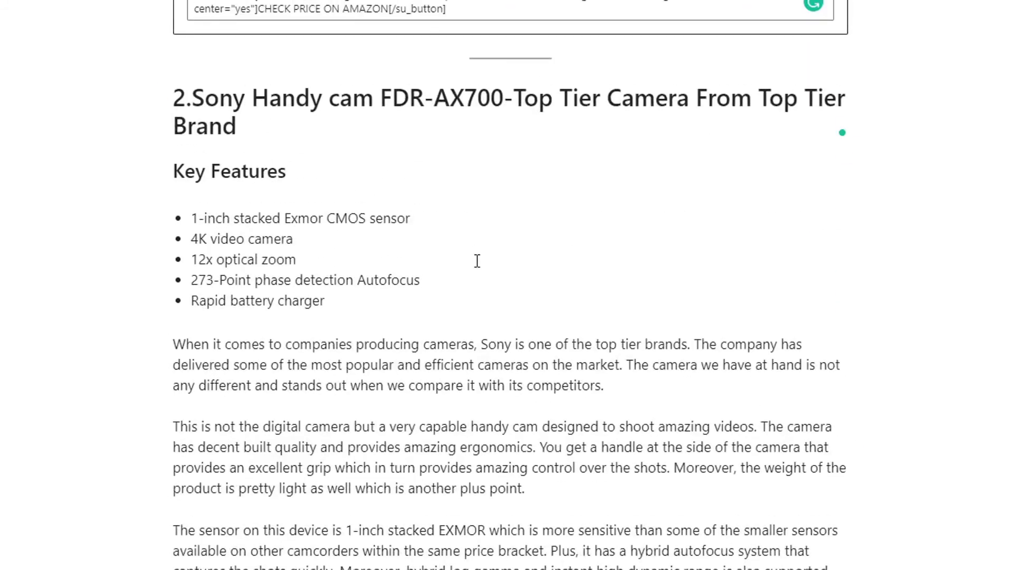
{"action": "scroll", "coordinate": [491, 256], "scroll_direction": "up", "scroll_amount": 5}
{"action": "scroll", "coordinate": [511, 232], "scroll_direction": "up", "scroll_amount": 2}
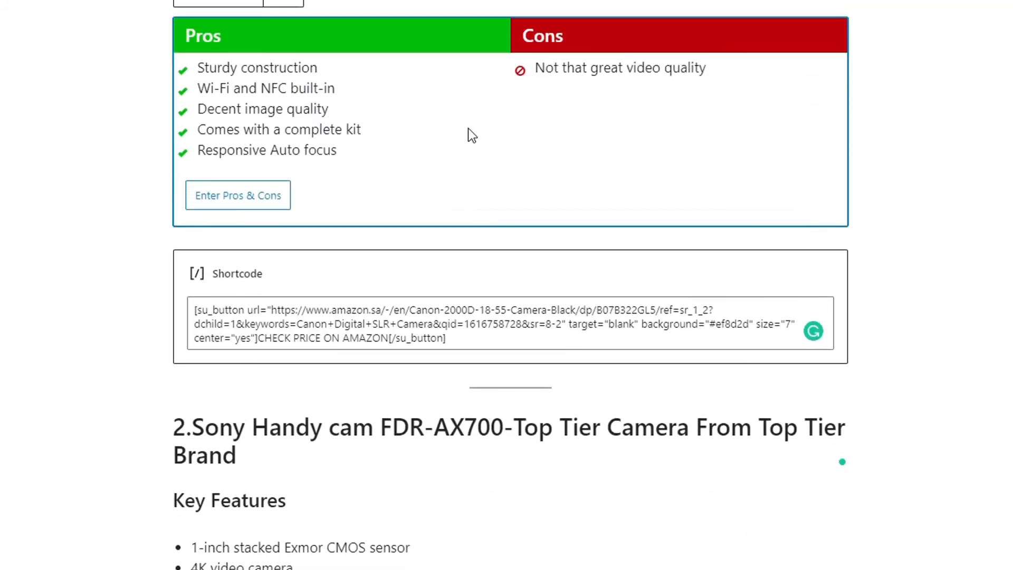
{"action": "scroll", "coordinate": [468, 129], "scroll_direction": "down", "scroll_amount": 6}
{"action": "scroll", "coordinate": [530, 227], "scroll_direction": "up", "scroll_amount": 6}
{"action": "left_click", "coordinate": [327, 268]}
{"action": "left_click", "coordinate": [323, 219]}
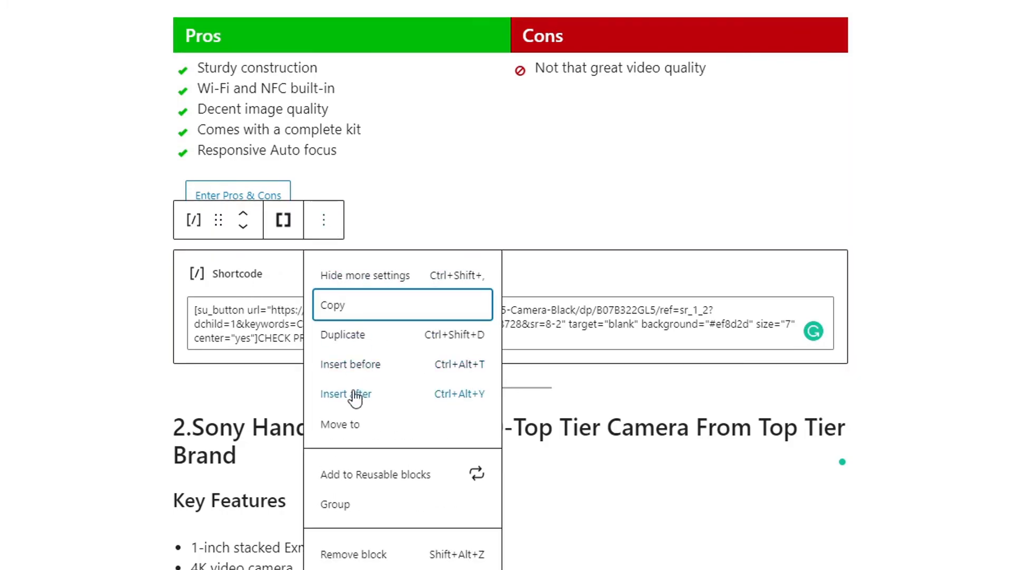
{"action": "left_click", "coordinate": [333, 319]}
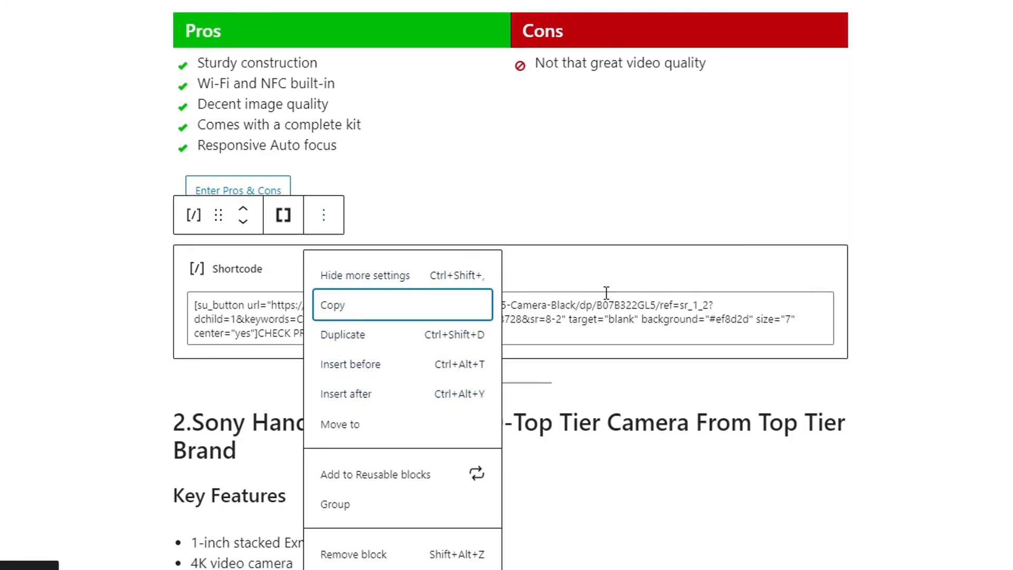
- Locate the end of the Sony review's Cons list as the spot for its button, and return to the Canon shortcode
{"action": "scroll", "coordinate": [607, 299], "scroll_direction": "down", "scroll_amount": 8}
{"action": "scroll", "coordinate": [606, 299], "scroll_direction": "down", "scroll_amount": 10}
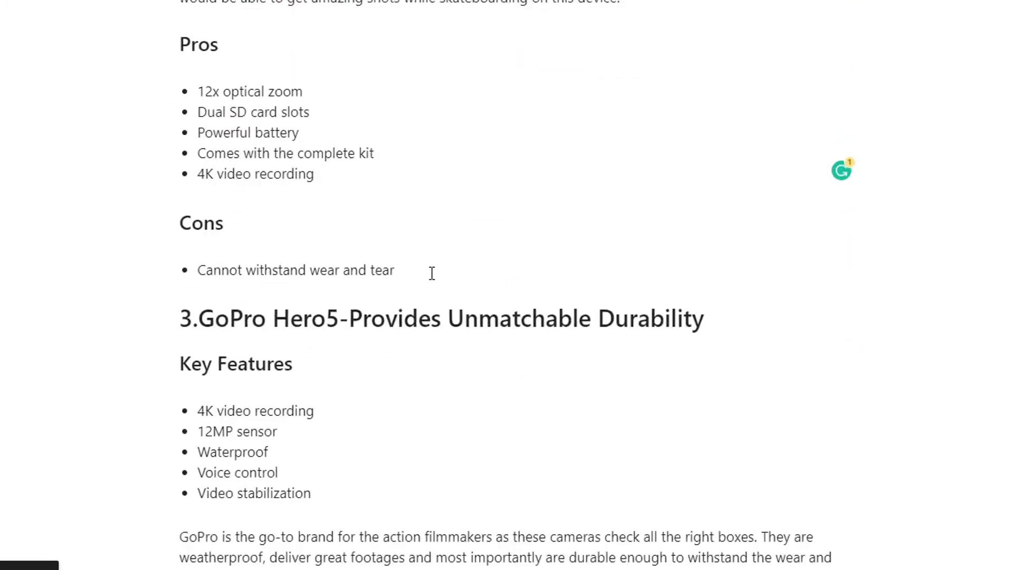
{"action": "left_click", "coordinate": [432, 273]}
{"action": "scroll", "coordinate": [573, 309], "scroll_direction": "up", "scroll_amount": 20}
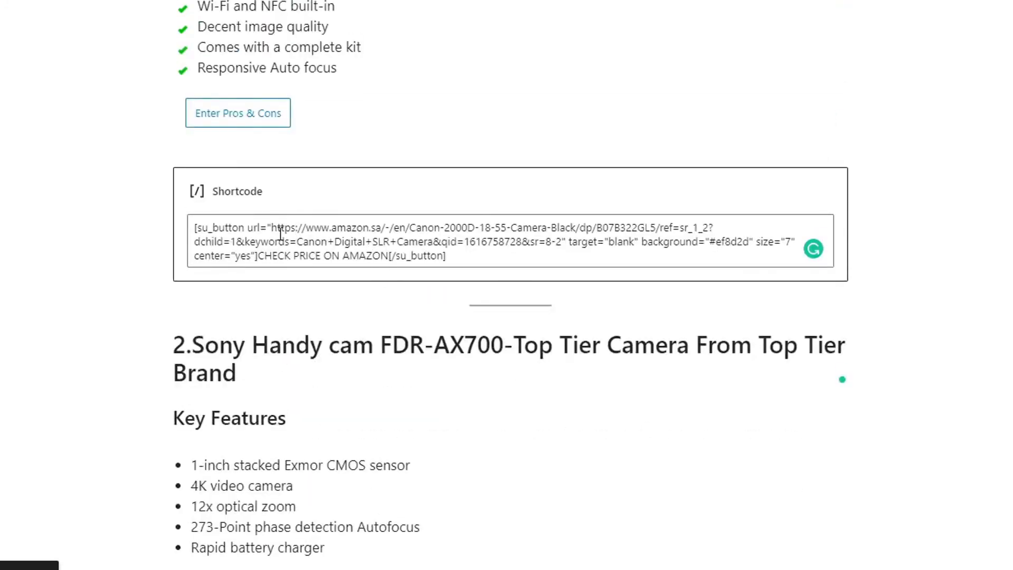
- Highlight the full Amazon URL inside the Canon button shortcode to show which part is product-specific, and clear the selection
{"action": "left_click_drag", "start_coordinate": [271, 228], "coordinate": [315, 242]}
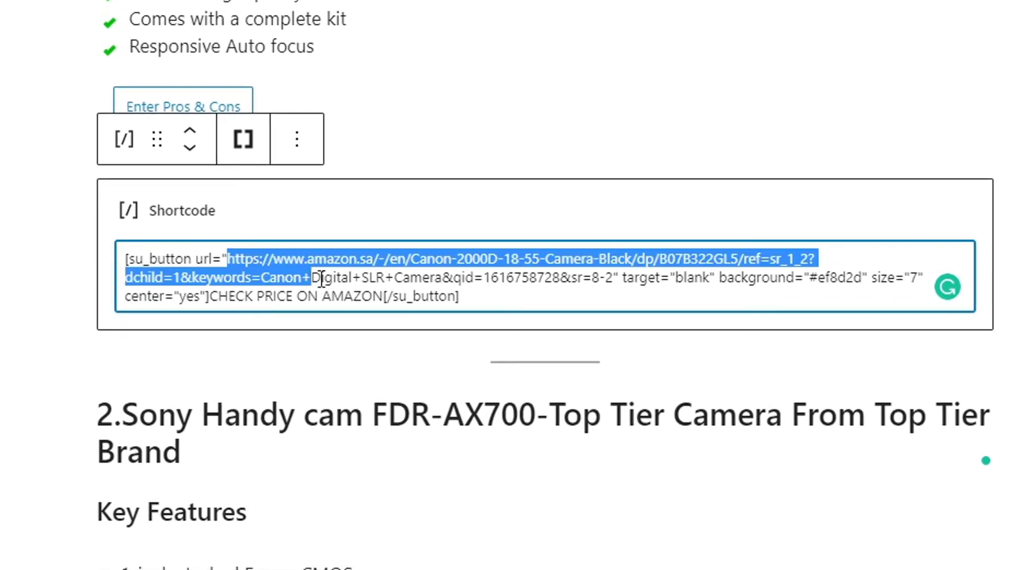
{"action": "left_click_drag", "start_coordinate": [322, 278], "coordinate": [607, 283]}
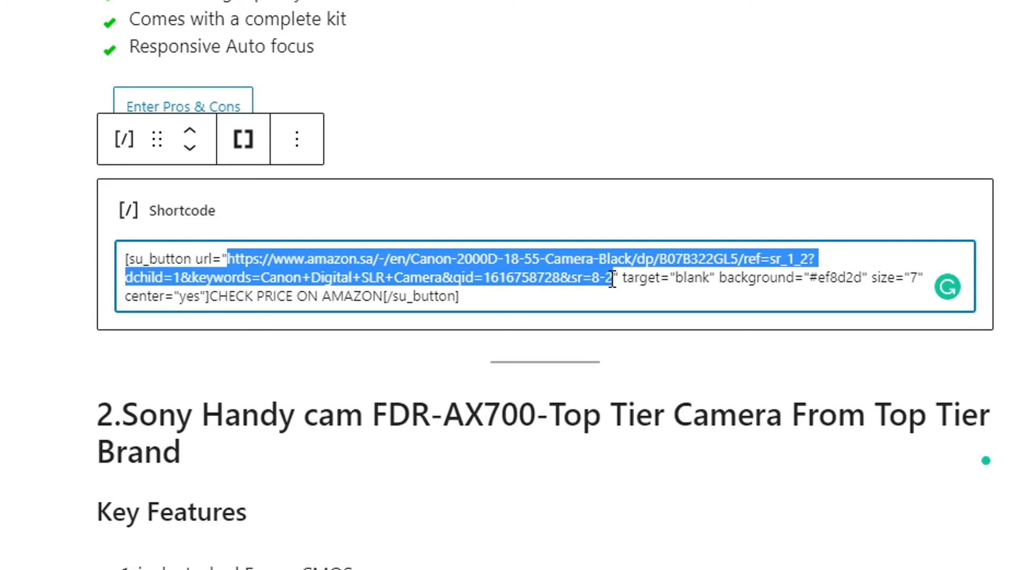
{"action": "left_click_drag", "start_coordinate": [612, 278], "coordinate": [612, 278]}
{"action": "left_click", "coordinate": [323, 276]}
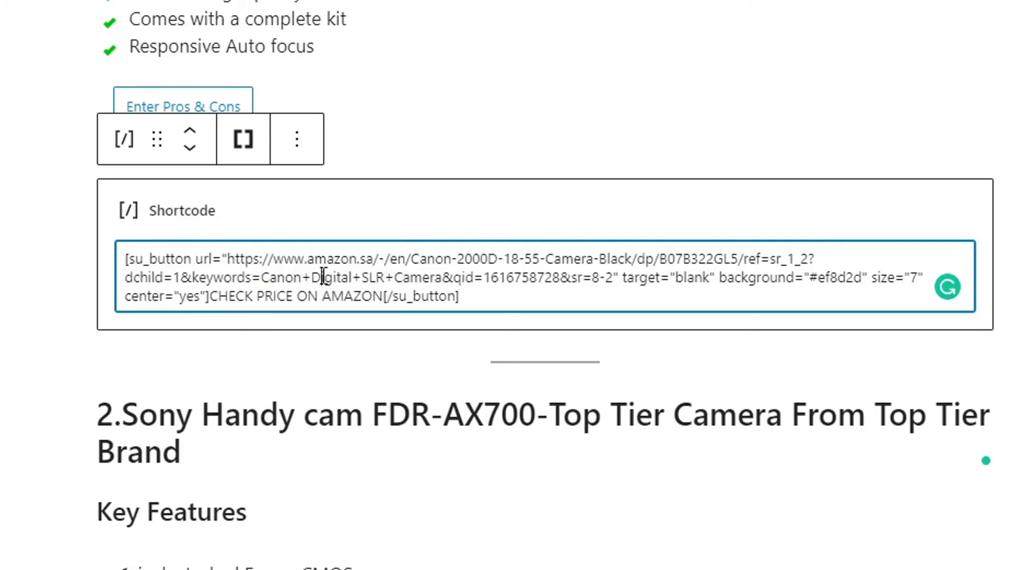
- Save the post as a draft and refresh its preview page to load the Canon price button and separator
{"action": "scroll", "coordinate": [521, 301], "scroll_direction": "up", "scroll_amount": 6}
{"action": "scroll", "coordinate": [459, 436], "scroll_direction": "down", "scroll_amount": 4}
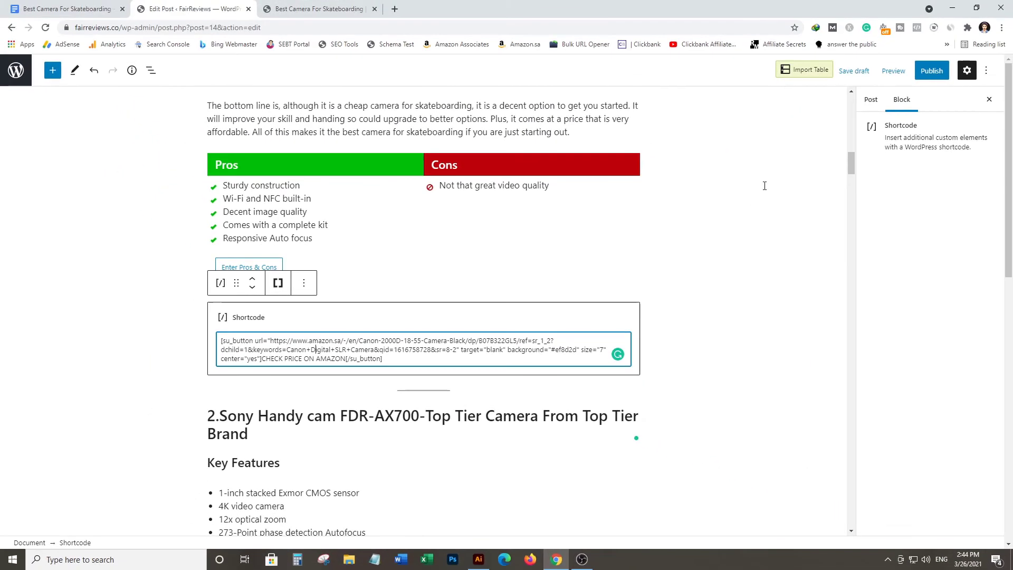
{"action": "left_click", "coordinate": [844, 80]}
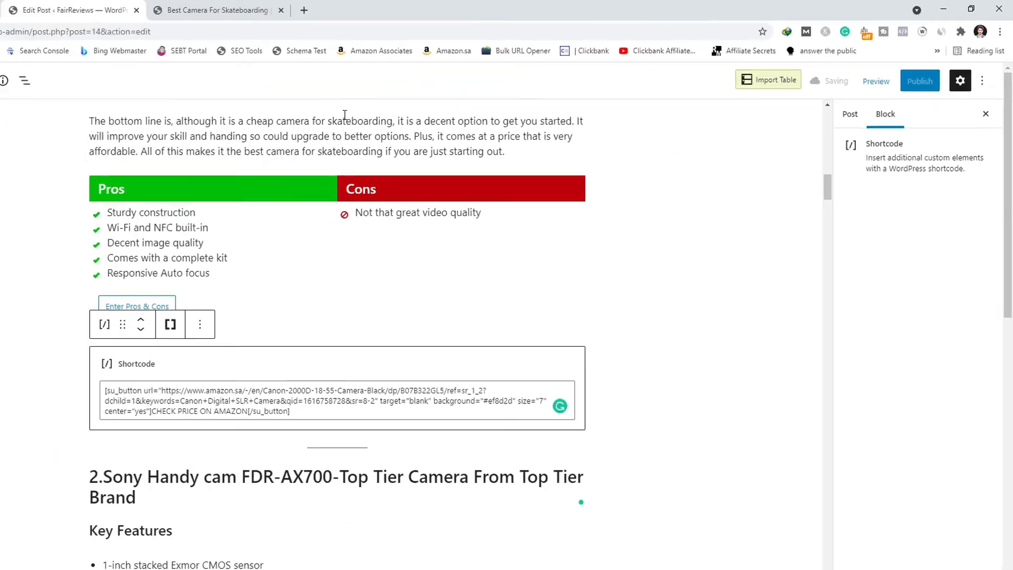
{"action": "left_click", "coordinate": [216, 9]}
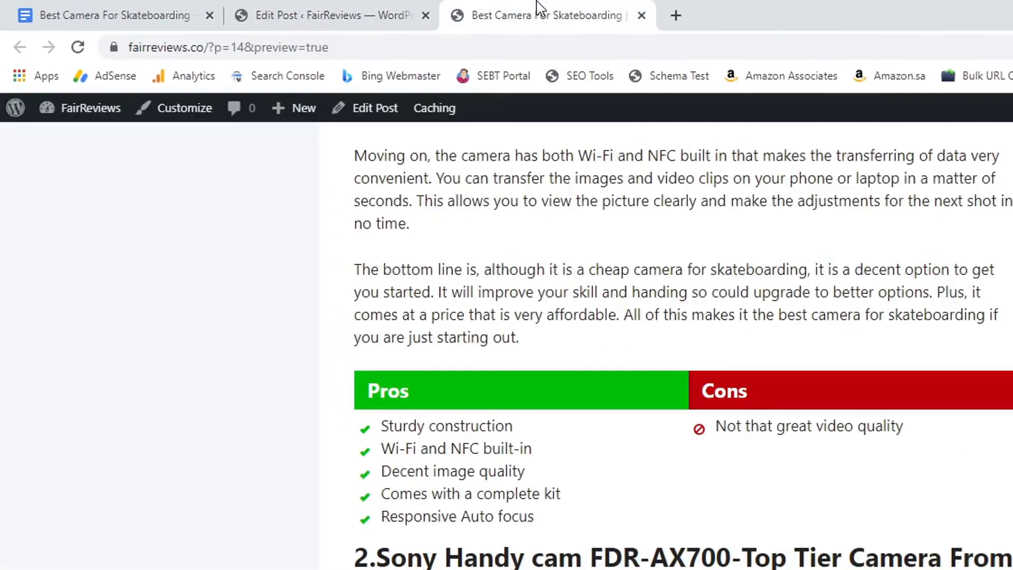
{"action": "key", "text": "F5"}
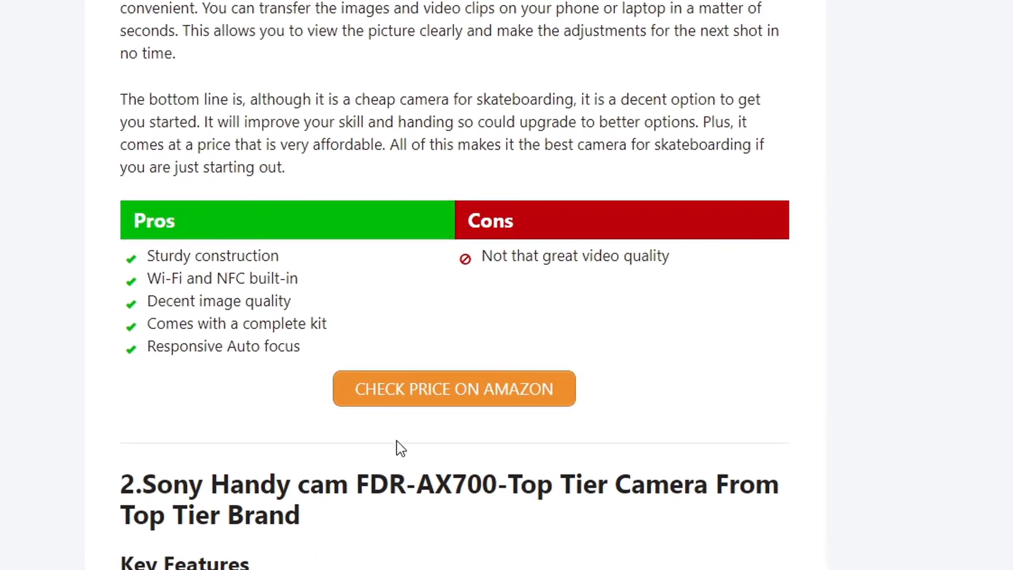
- Test the Canon review's CHECK PRICE ON AMAZON button in the preview, and close the Amazon product page it opens
{"action": "left_click_drag", "start_coordinate": [160, 496], "coordinate": [301, 553]}
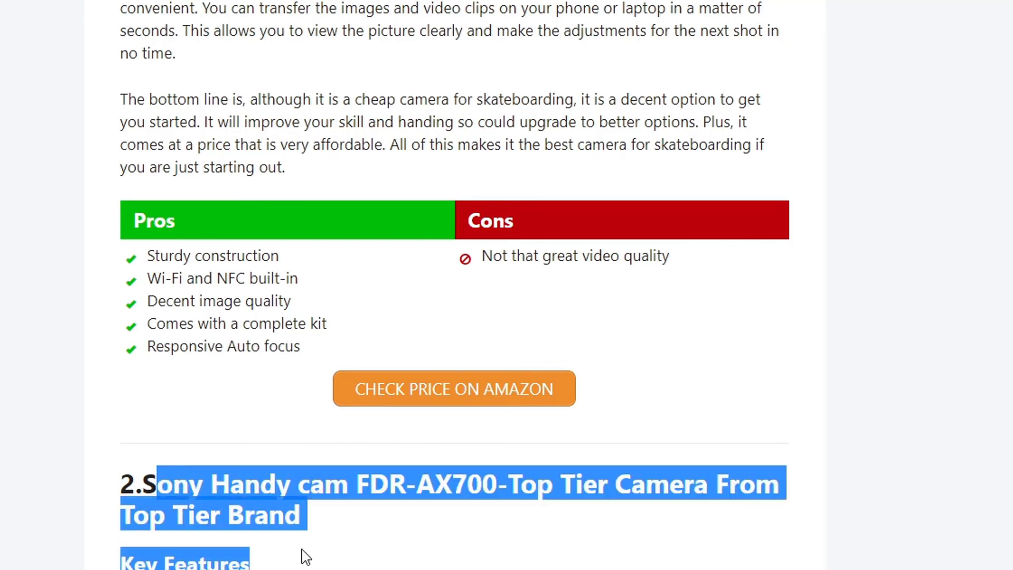
{"action": "left_click", "coordinate": [438, 535]}
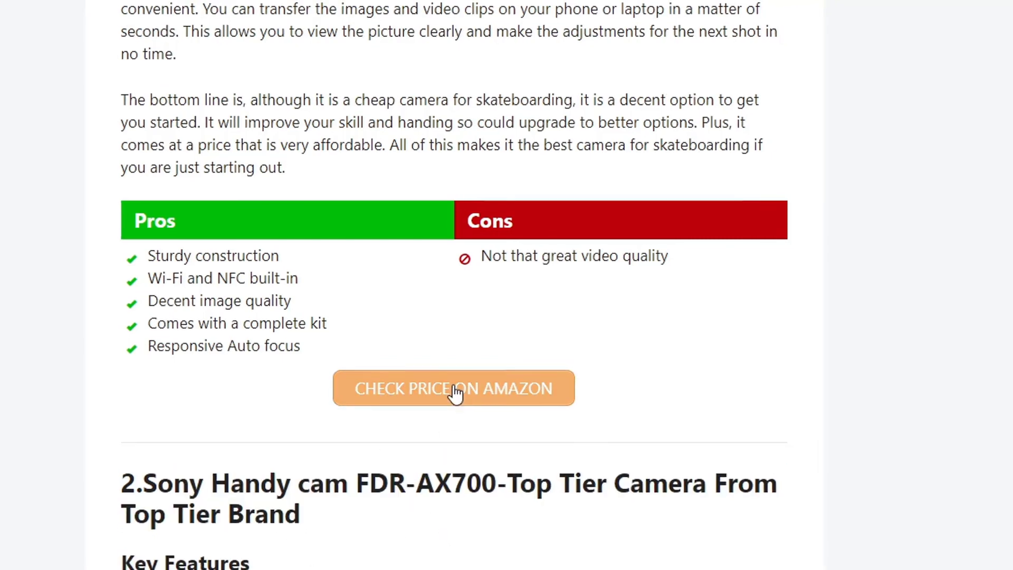
{"action": "left_click", "coordinate": [452, 393]}
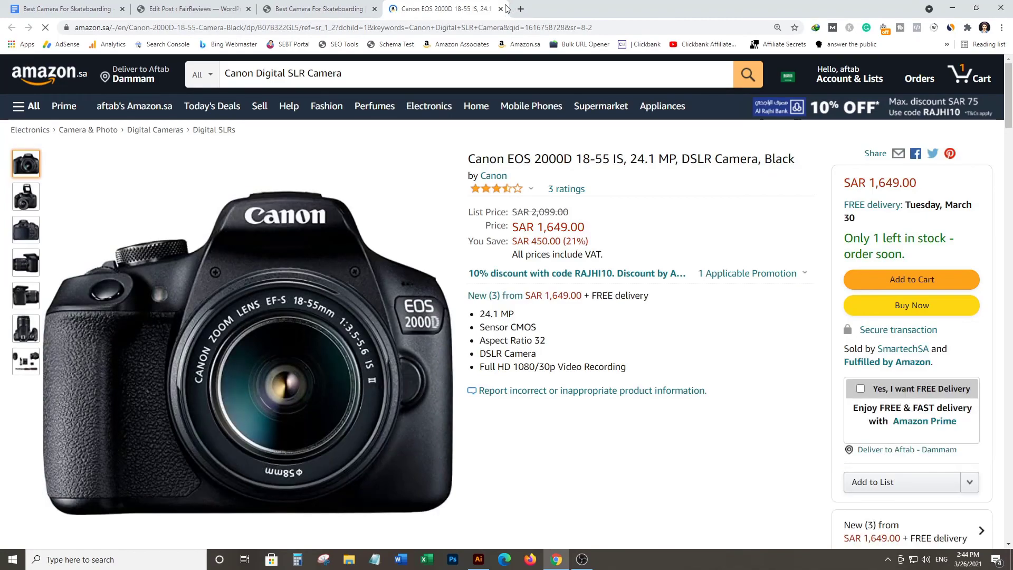
{"action": "key", "text": "ctrl+w"}
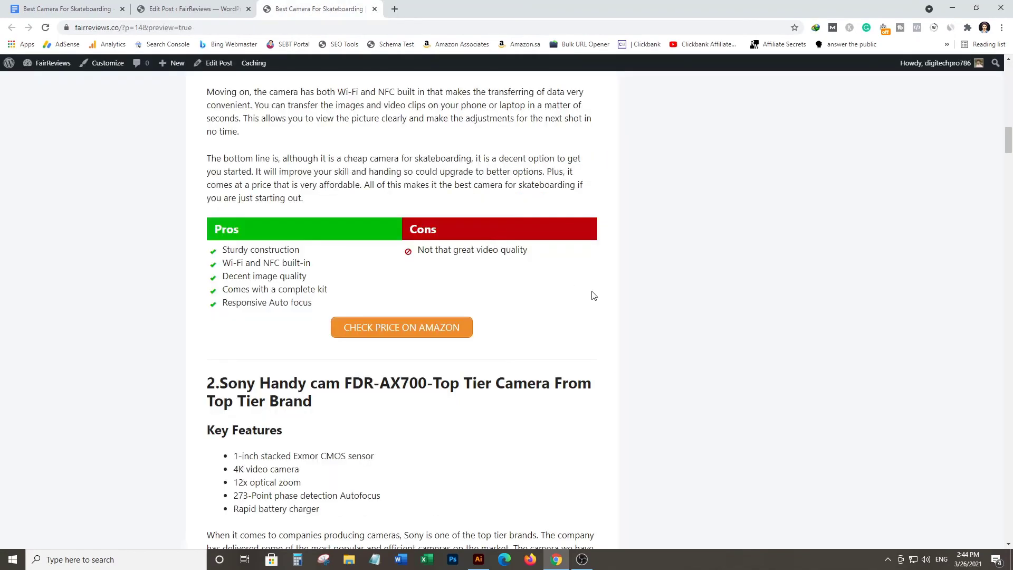
- Review the post preview from the title and comparison table through the Canon, Sony and GoPro sections, comparing the finished Canon layout with the others
{"action": "scroll", "coordinate": [511, 321], "scroll_direction": "up", "scroll_amount": 15}
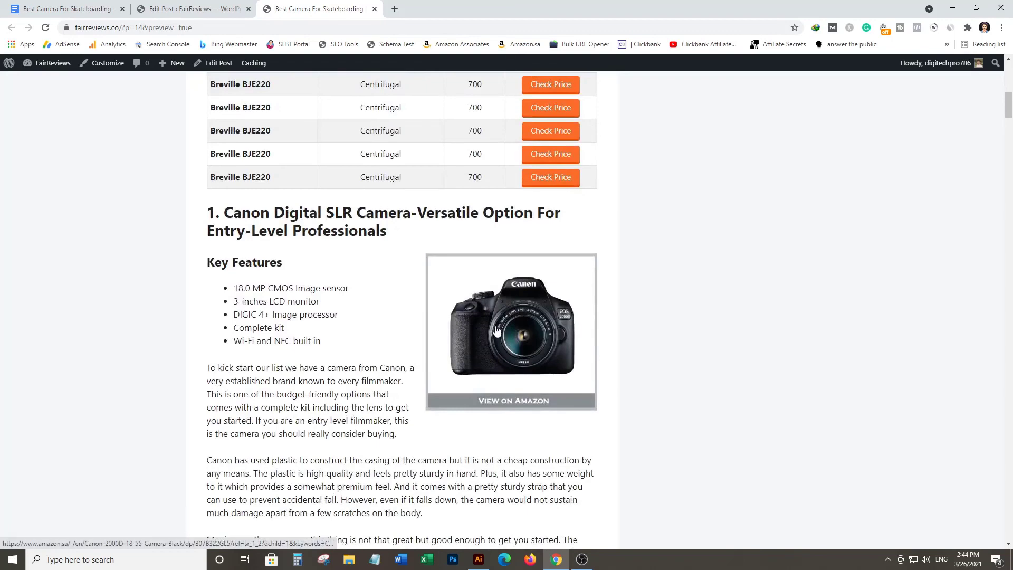
{"action": "scroll", "coordinate": [511, 331], "scroll_direction": "down", "scroll_amount": 5}
{"action": "scroll", "coordinate": [511, 323], "scroll_direction": "up", "scroll_amount": 7}
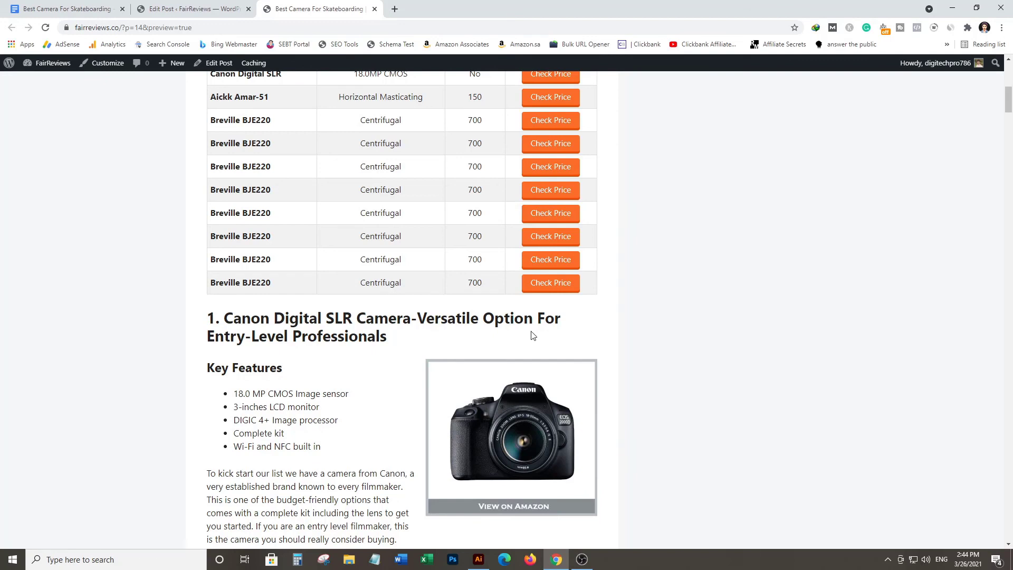
{"action": "scroll", "coordinate": [534, 337], "scroll_direction": "down", "scroll_amount": 1}
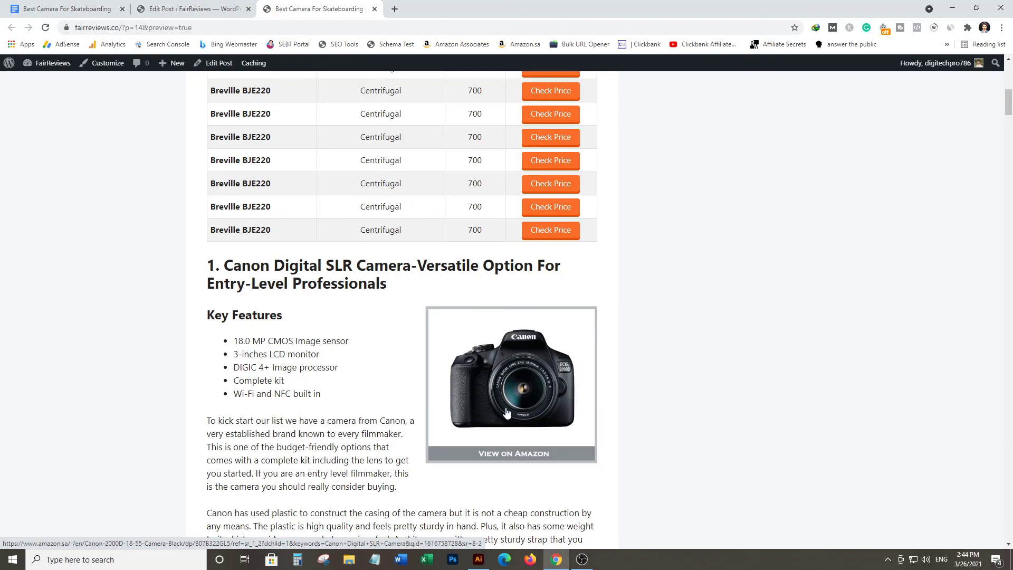
{"action": "scroll", "coordinate": [506, 362], "scroll_direction": "down", "scroll_amount": 11}
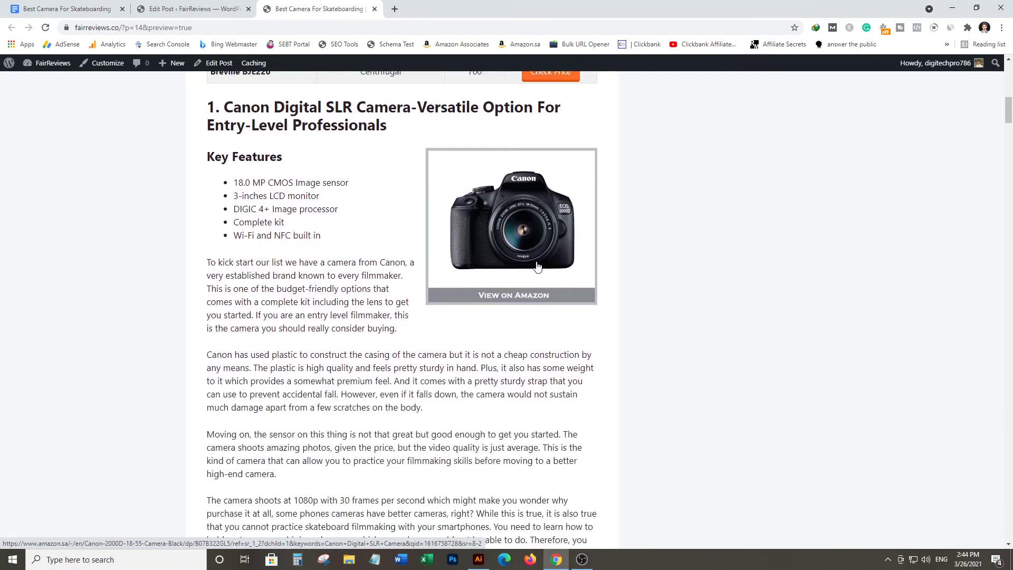
{"action": "scroll", "coordinate": [335, 393], "scroll_direction": "down", "scroll_amount": 4}
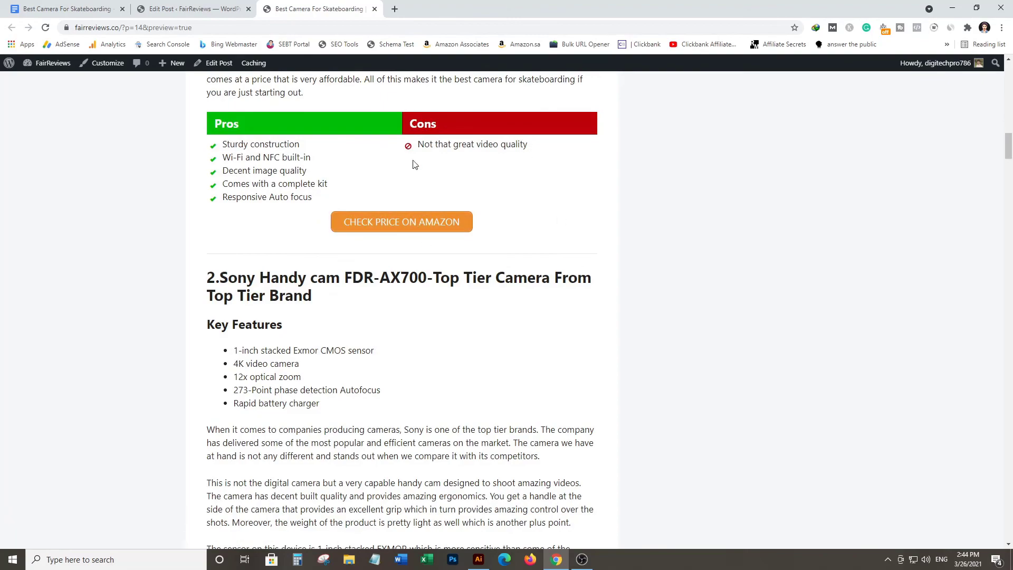
{"action": "scroll", "coordinate": [488, 230], "scroll_direction": "down", "scroll_amount": 4}
{"action": "scroll", "coordinate": [487, 231], "scroll_direction": "down", "scroll_amount": 12}
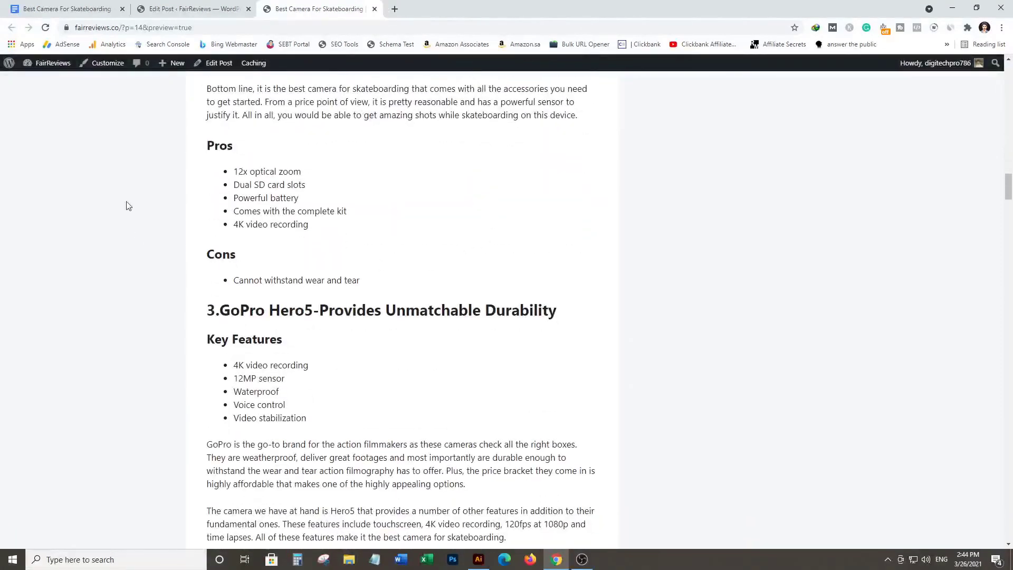
{"action": "scroll", "coordinate": [411, 422], "scroll_direction": "down", "scroll_amount": 8}
{"action": "scroll", "coordinate": [696, 313], "scroll_direction": "up", "scroll_amount": 15}
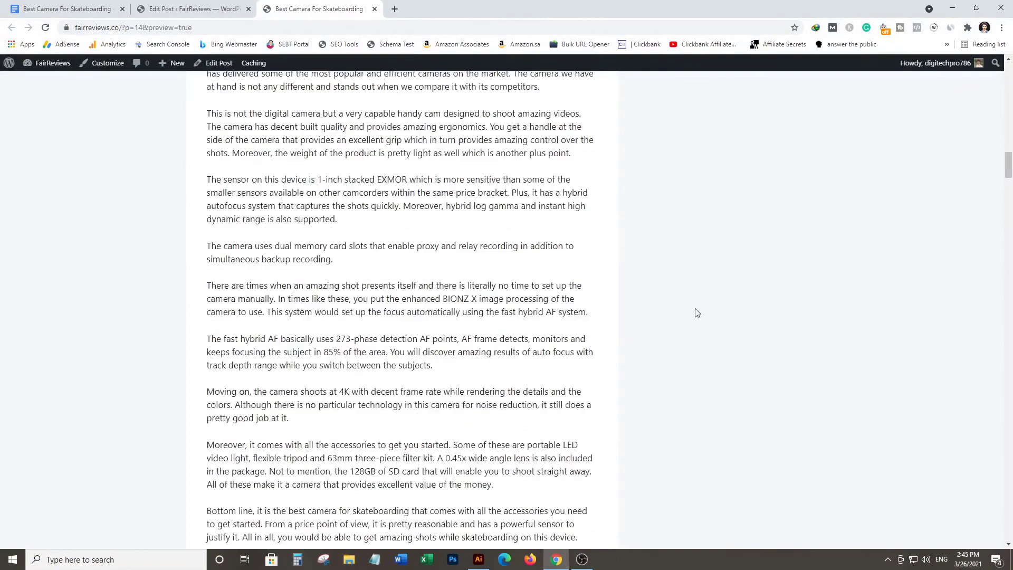
{"action": "scroll", "coordinate": [668, 354], "scroll_direction": "up", "scroll_amount": 20}
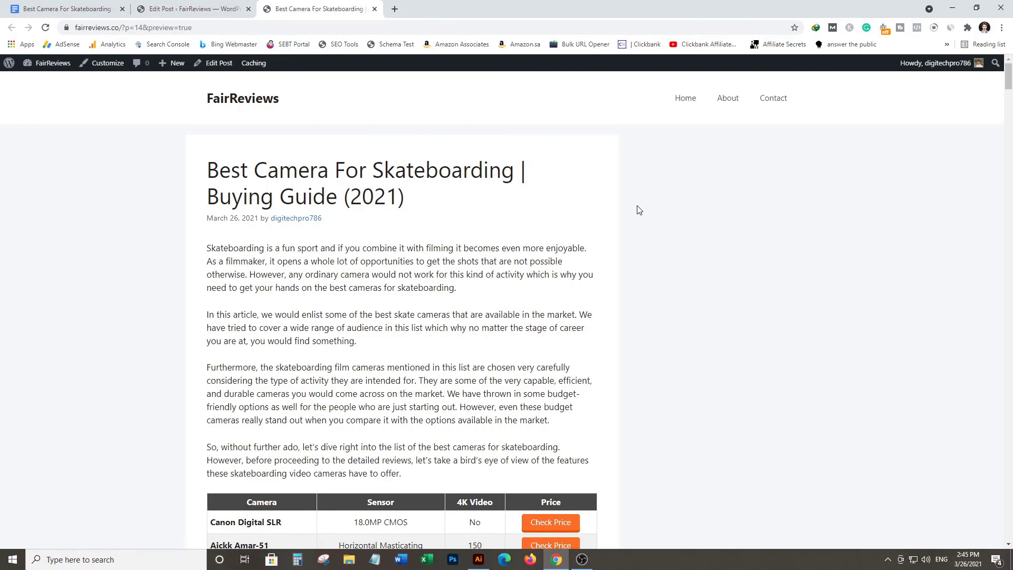
{"action": "scroll", "coordinate": [638, 210], "scroll_direction": "down", "scroll_amount": 19}
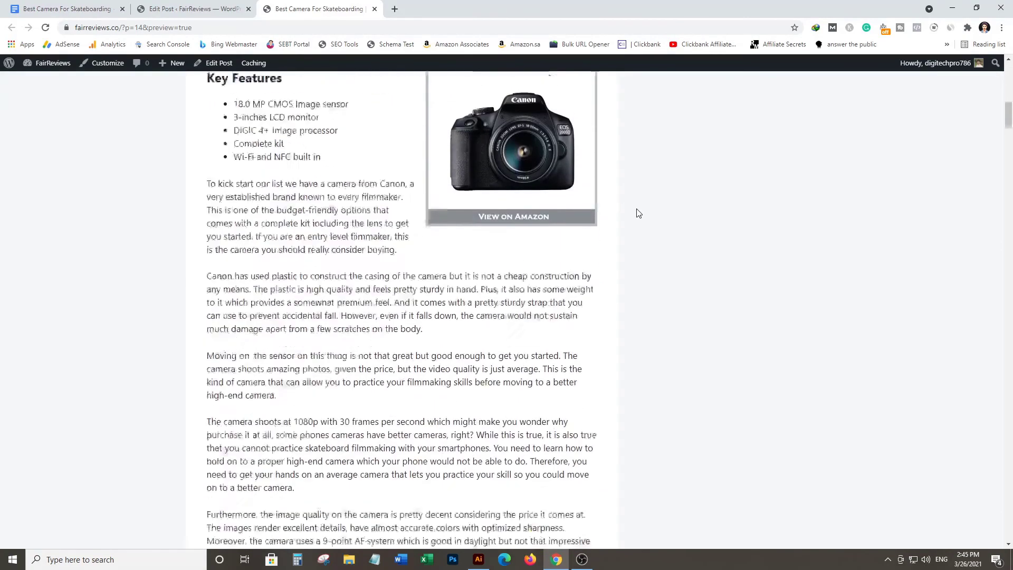
{"action": "scroll", "coordinate": [638, 213], "scroll_direction": "down", "scroll_amount": 3}
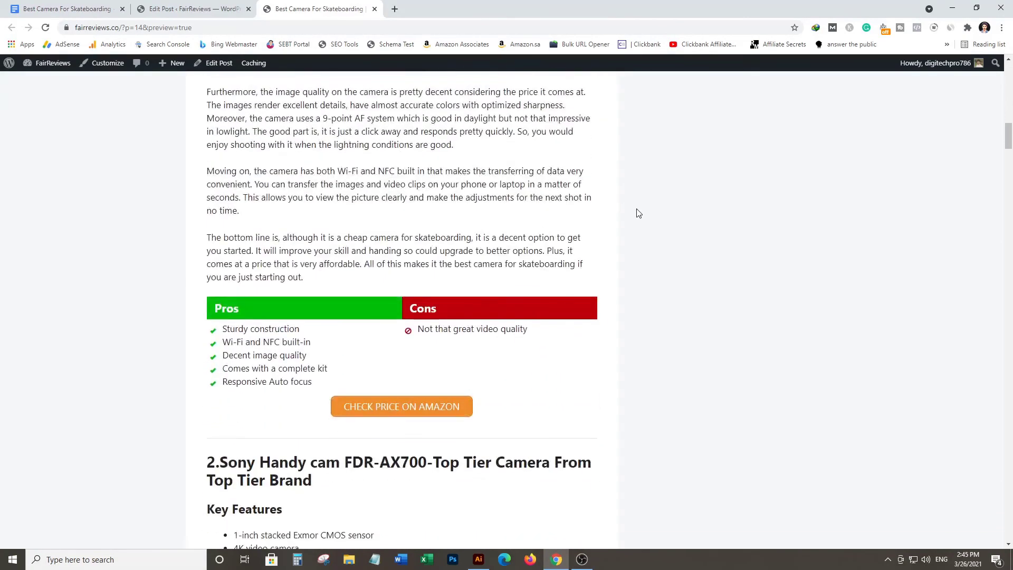